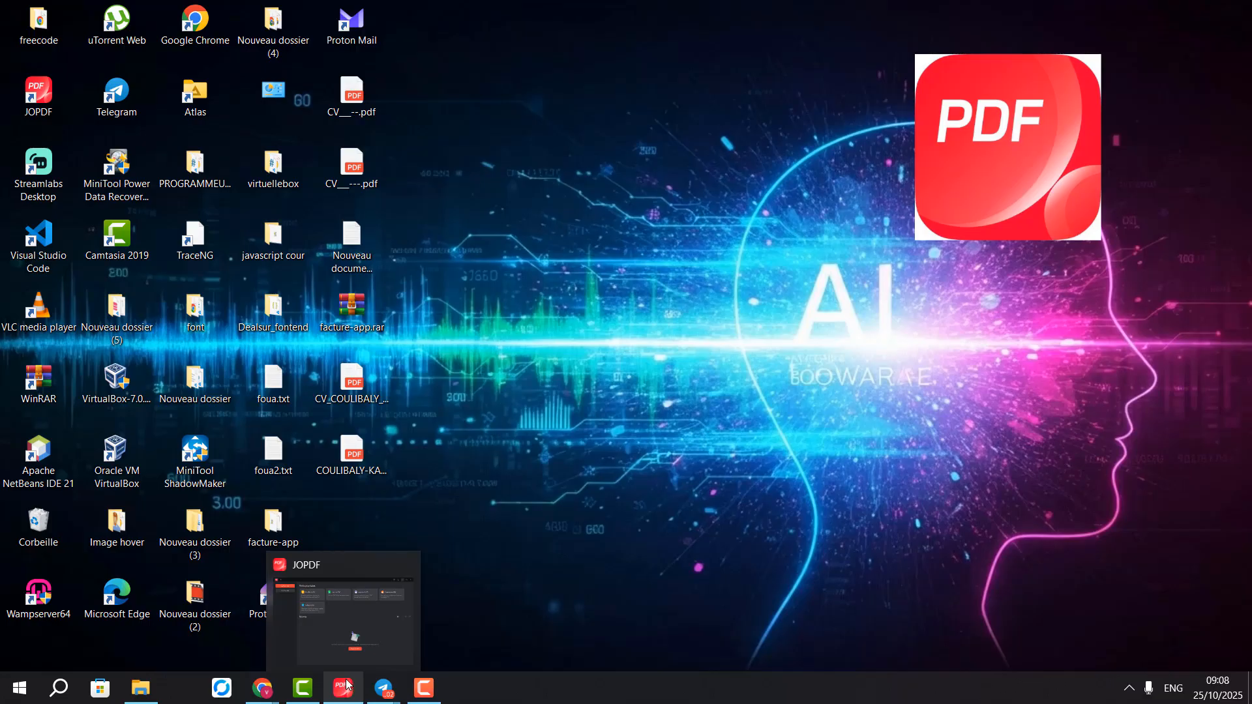
Restore the JOPDF window from the taskbar, showing its popular PDF tools
left_click(368, 593)
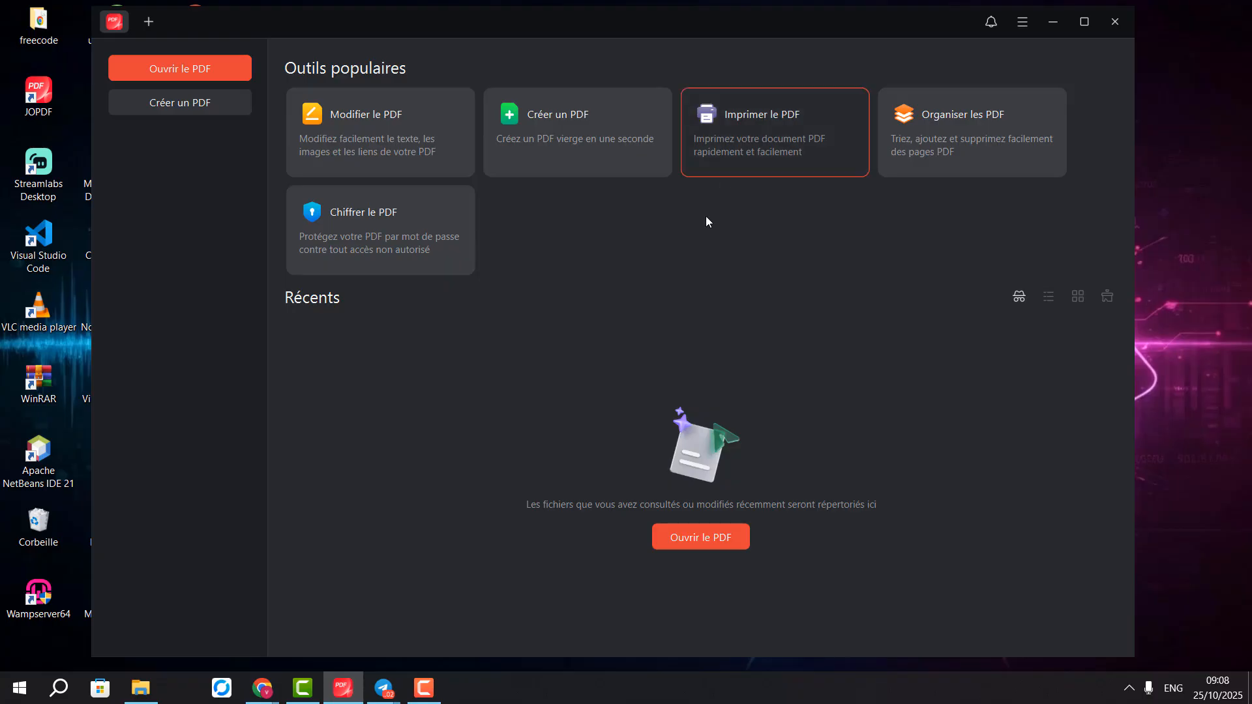
Switch to Chrome's jopdf.com page and show the Organiser feature details
mouse_move(342, 688)
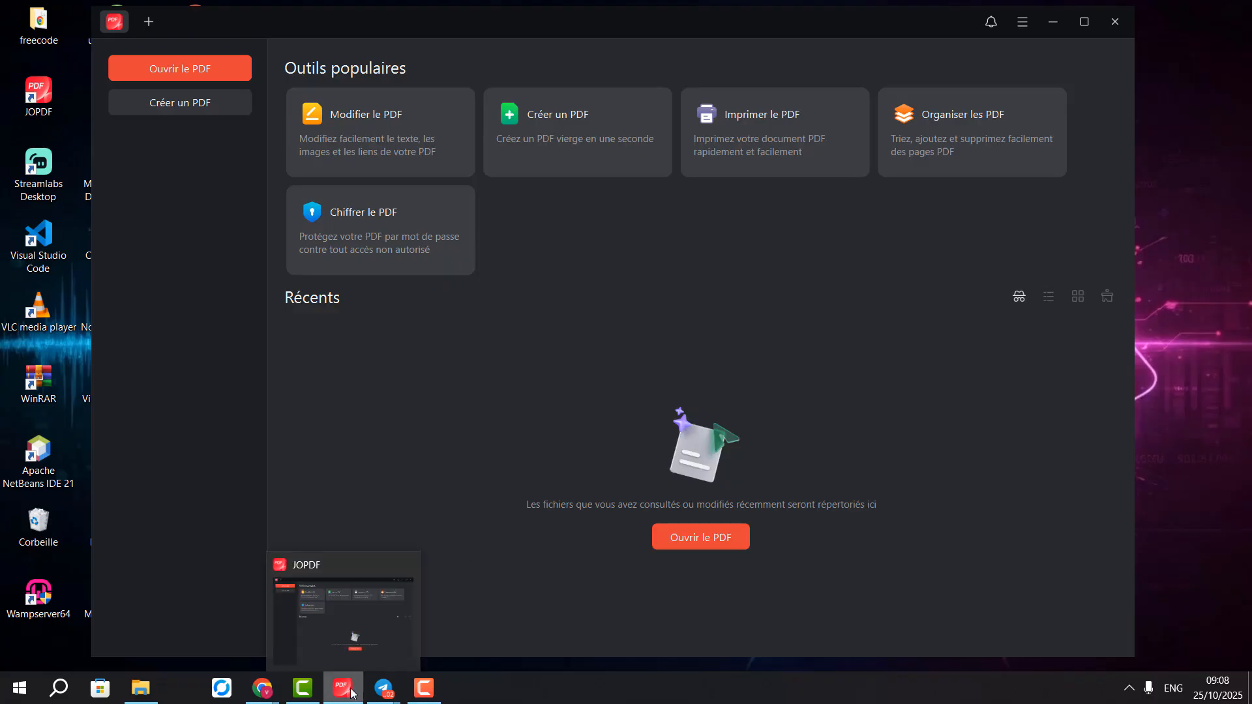
mouse_move(262, 688)
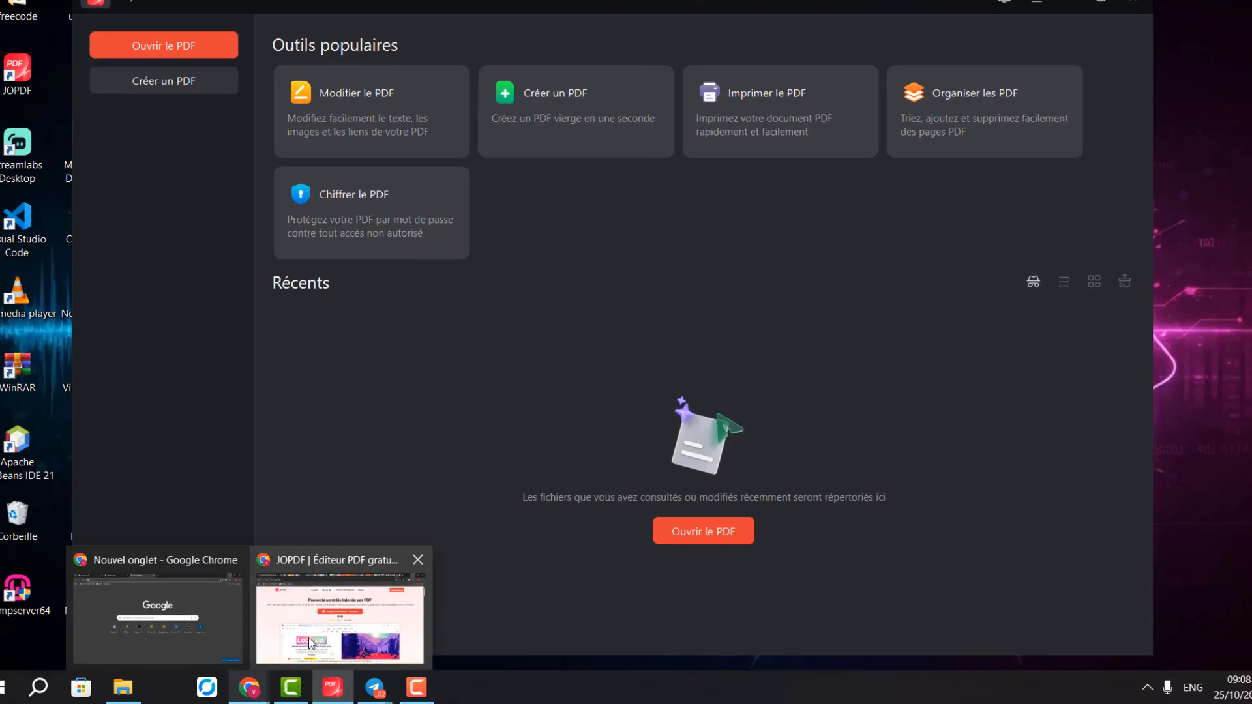
left_click(325, 598)
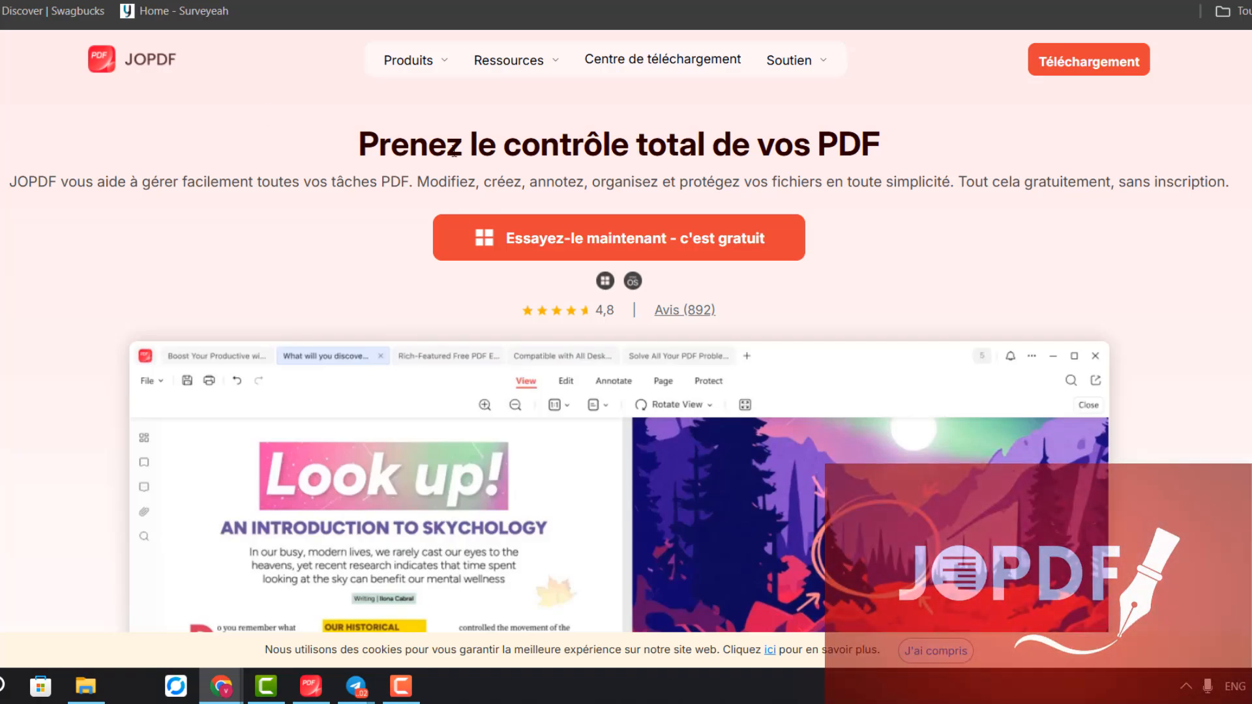
scroll(454, 152, "down", 8)
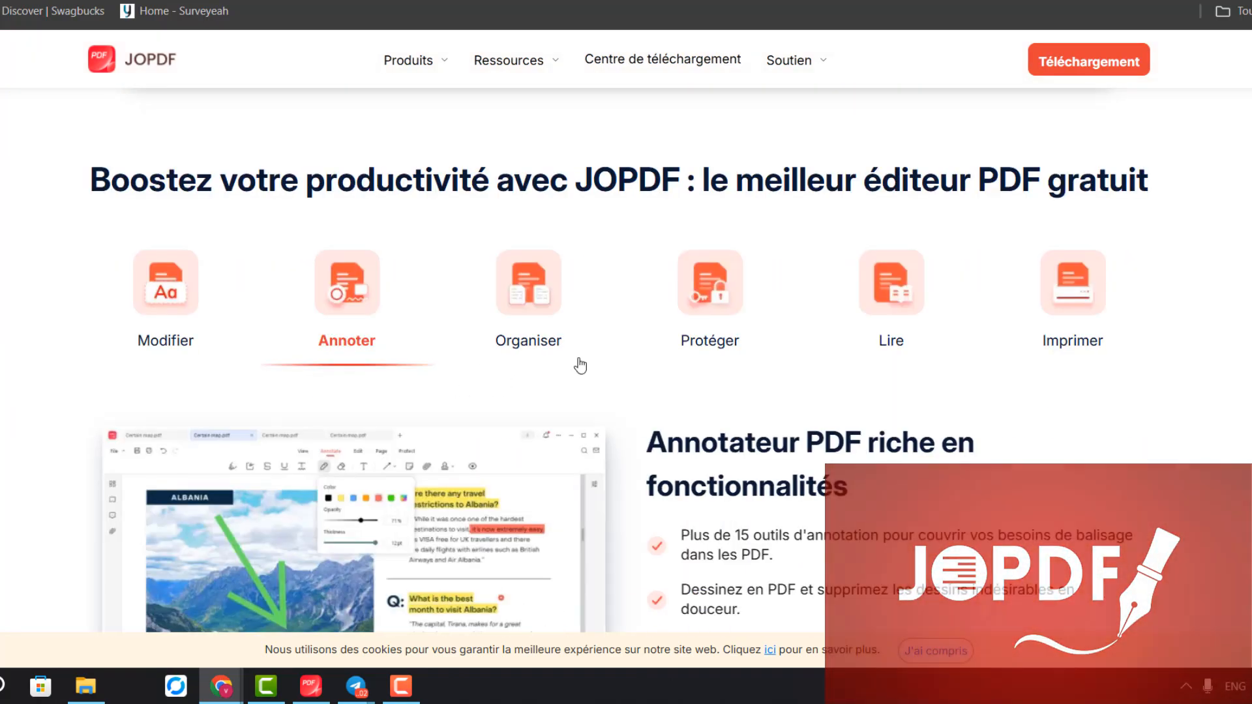
left_click(580, 366)
Scroll through jopdf.com's feature sections, ending at the 'Protégez vos PDF' section
scroll(92, 338, "up", 4)
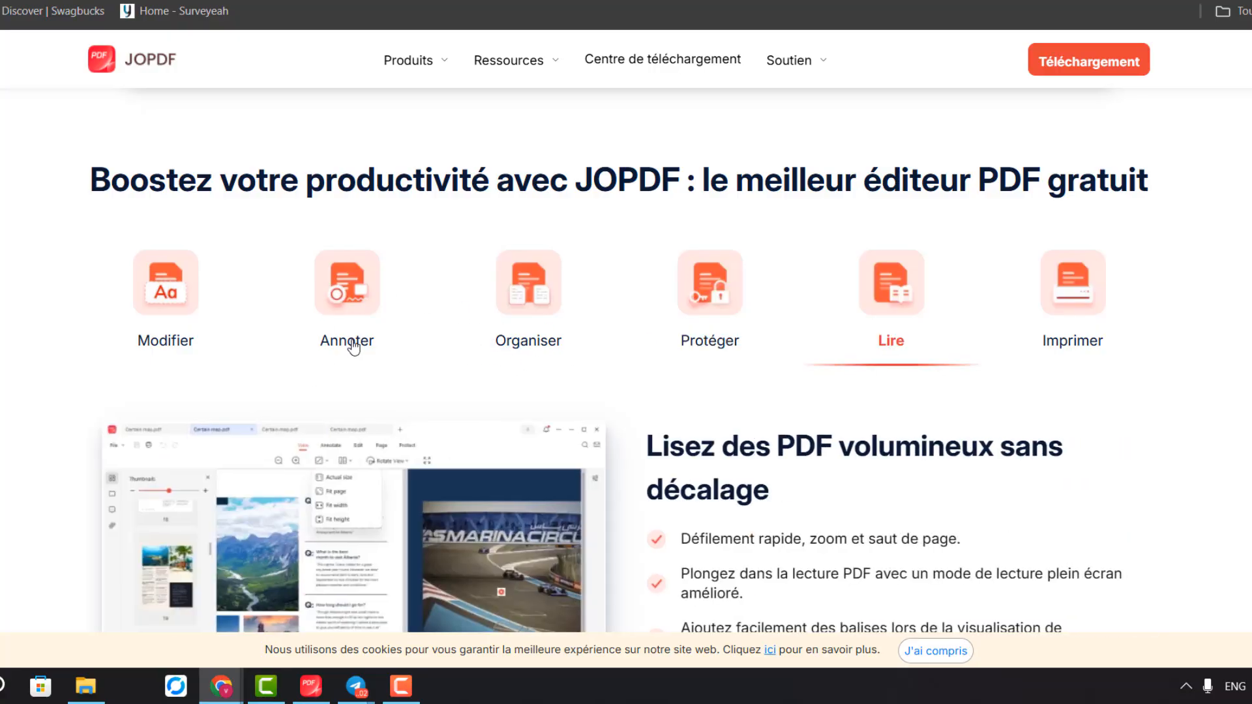
scroll(469, 373, "up", 6)
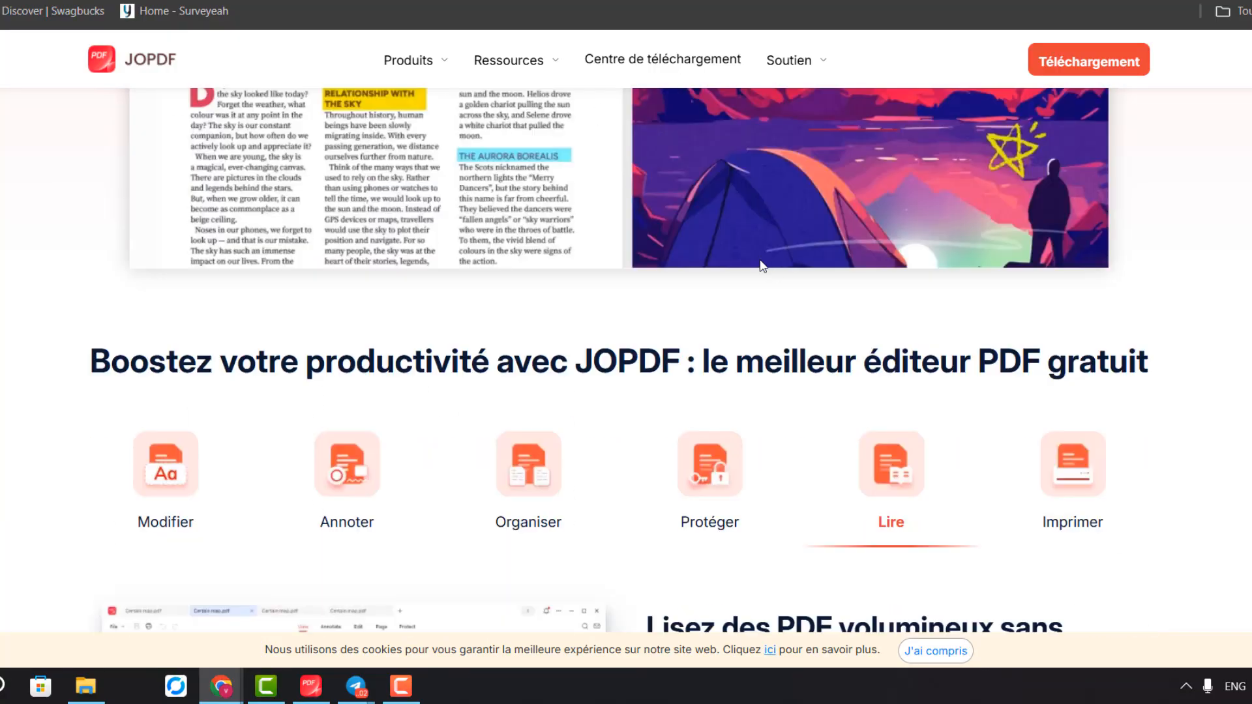
scroll(665, 171, "up", 1)
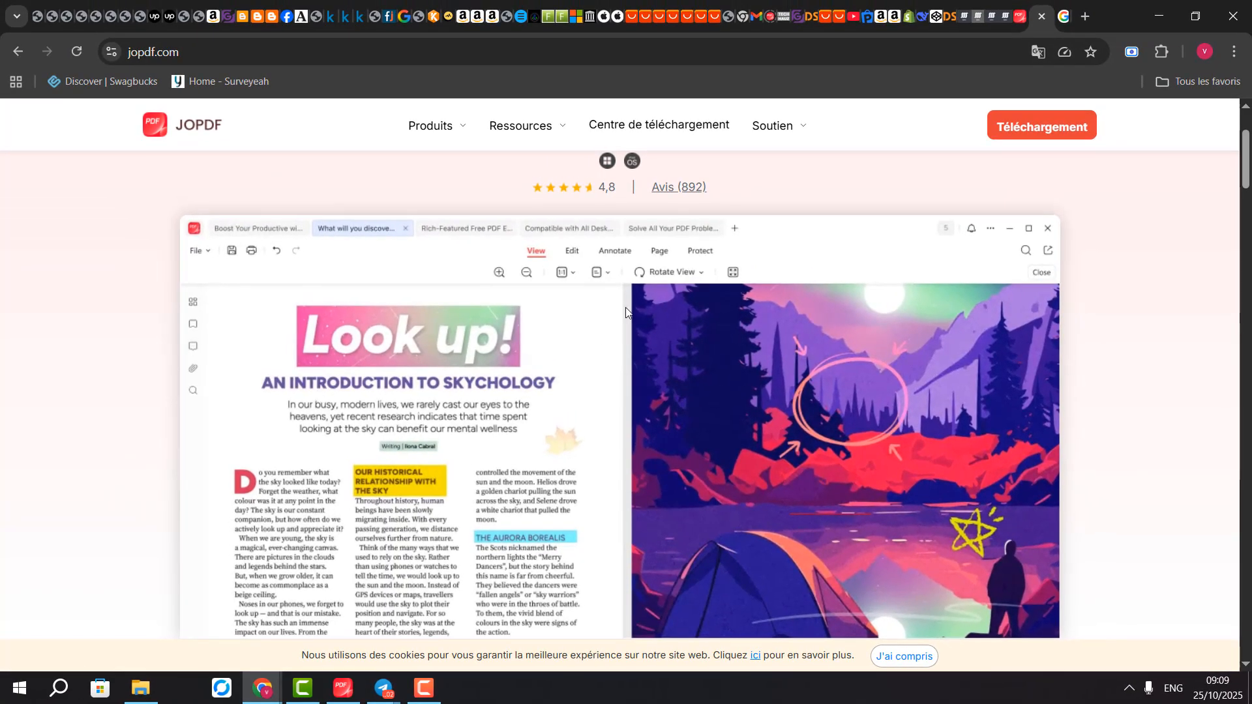
scroll(622, 319, "up", 2)
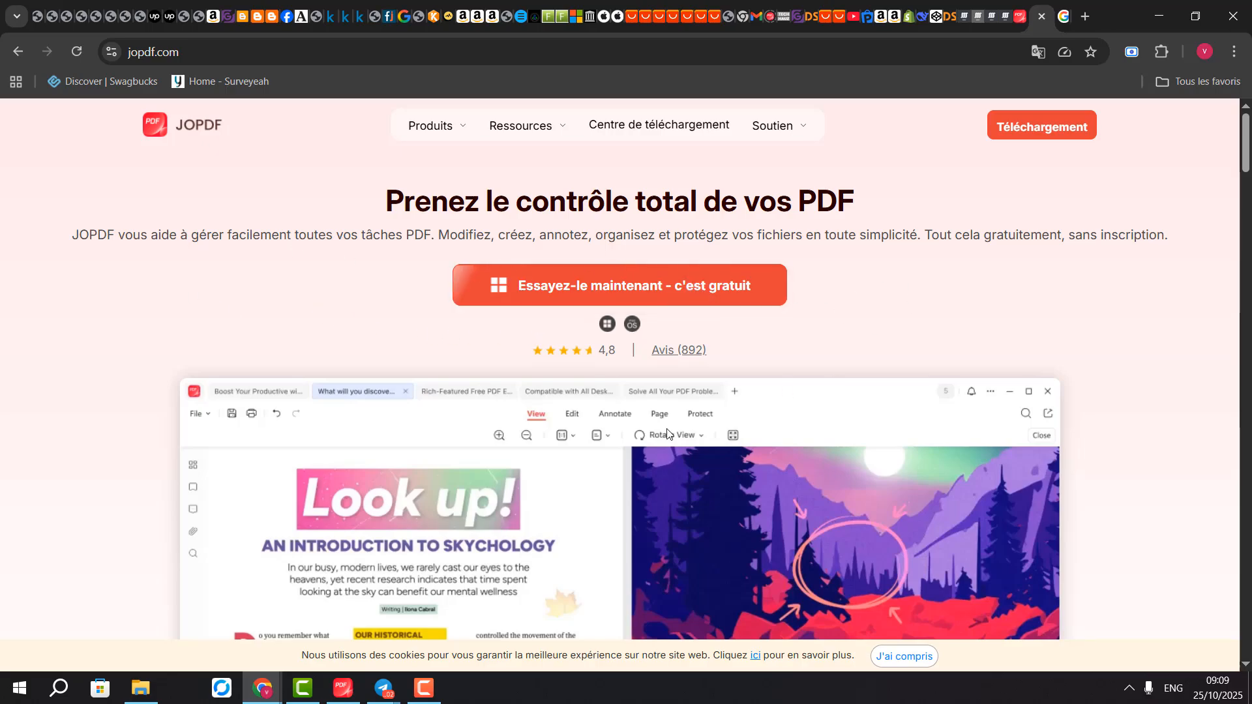
scroll(594, 460, "down", 5)
scroll(594, 461, "down", 7)
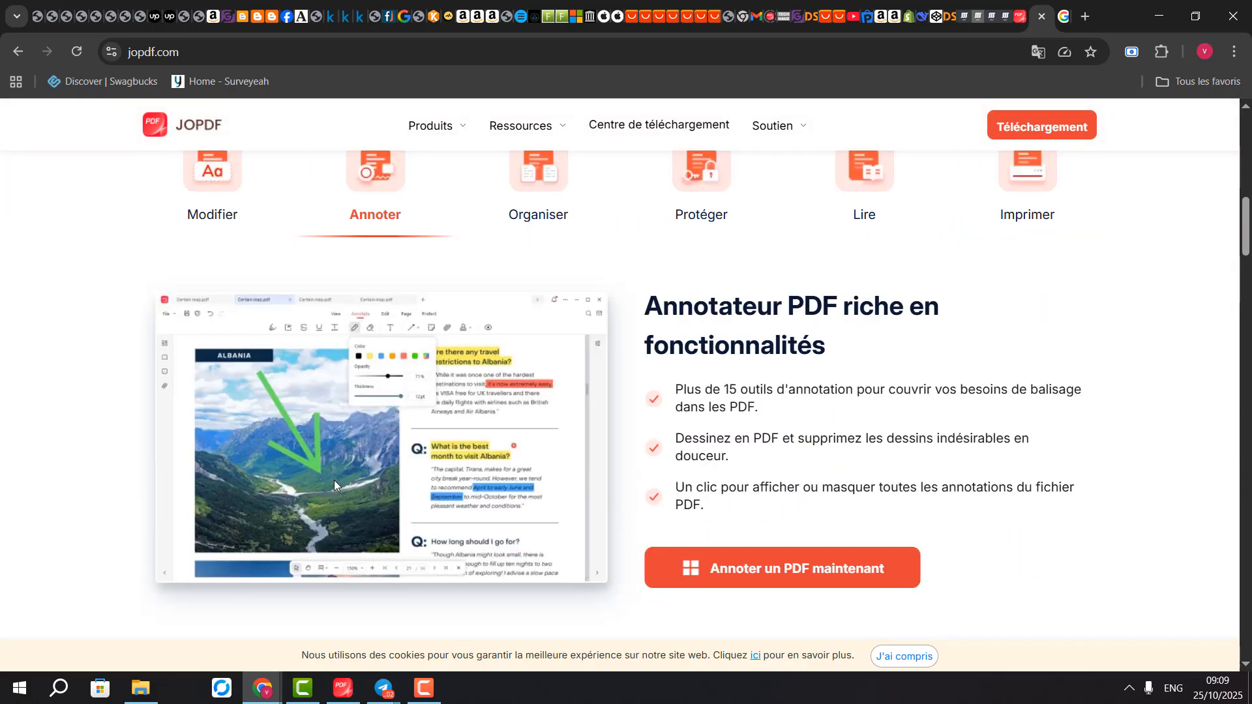
scroll(293, 519, "down", 4)
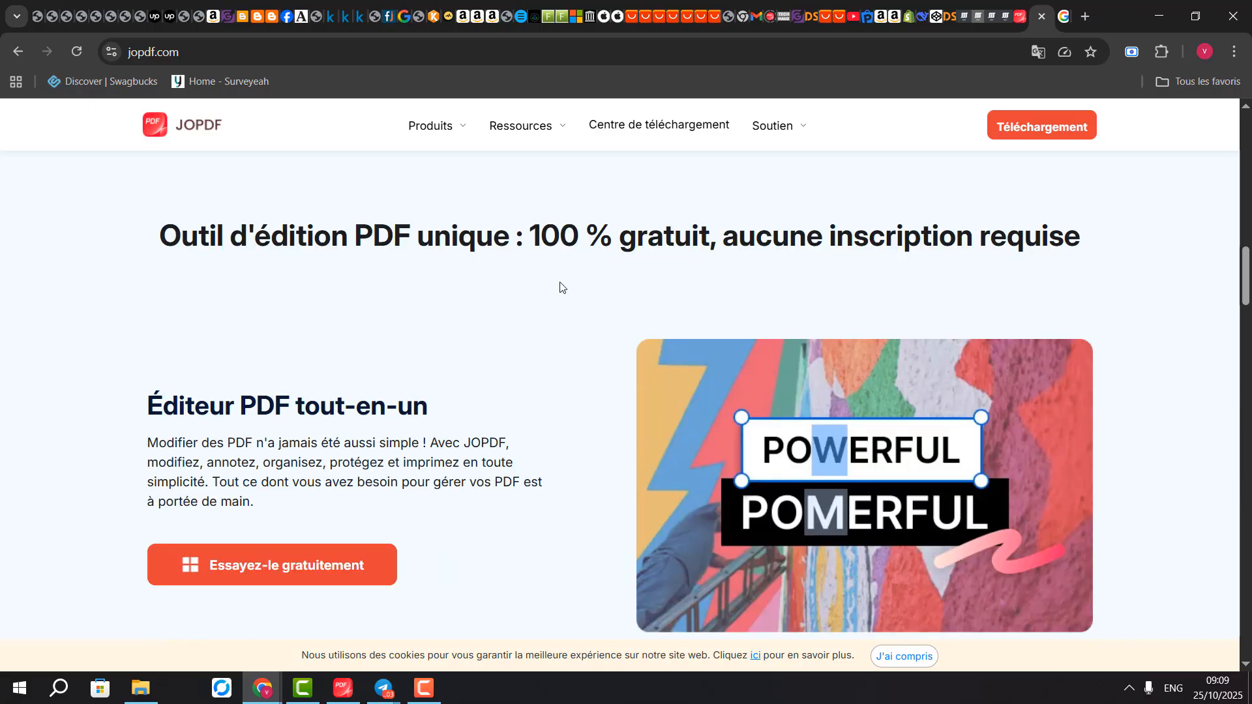
left_click(1159, 16)
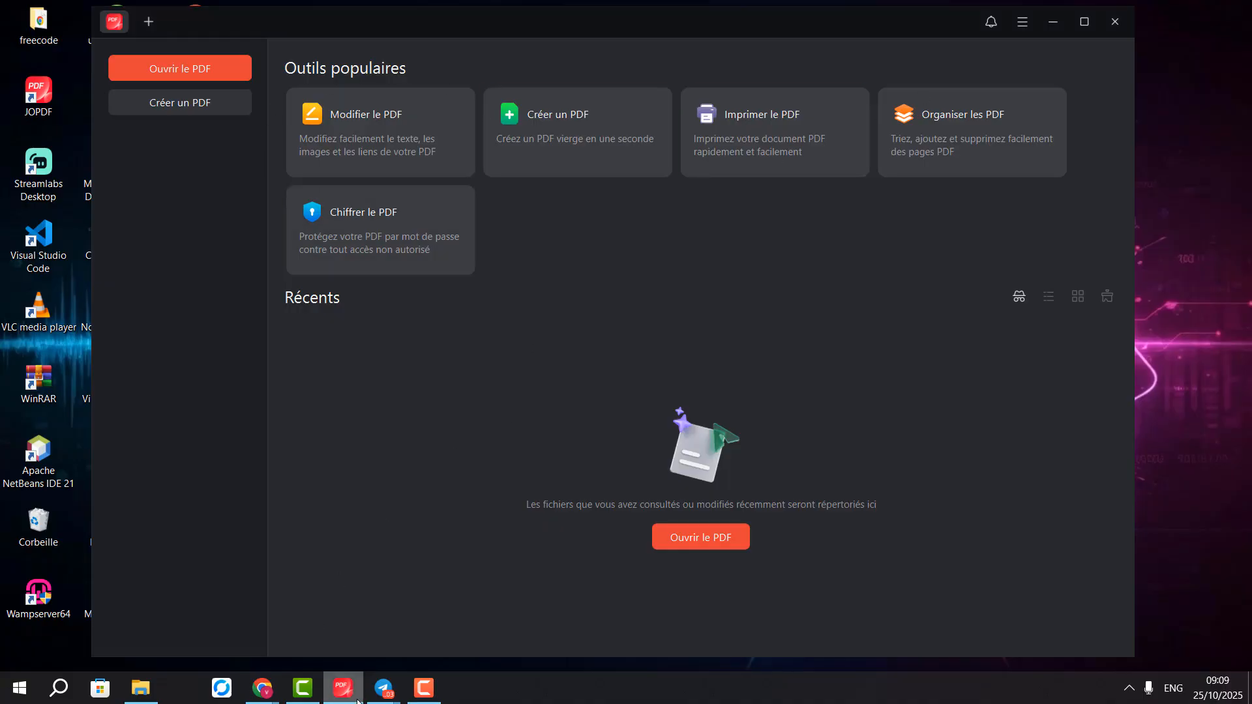
left_click(349, 610)
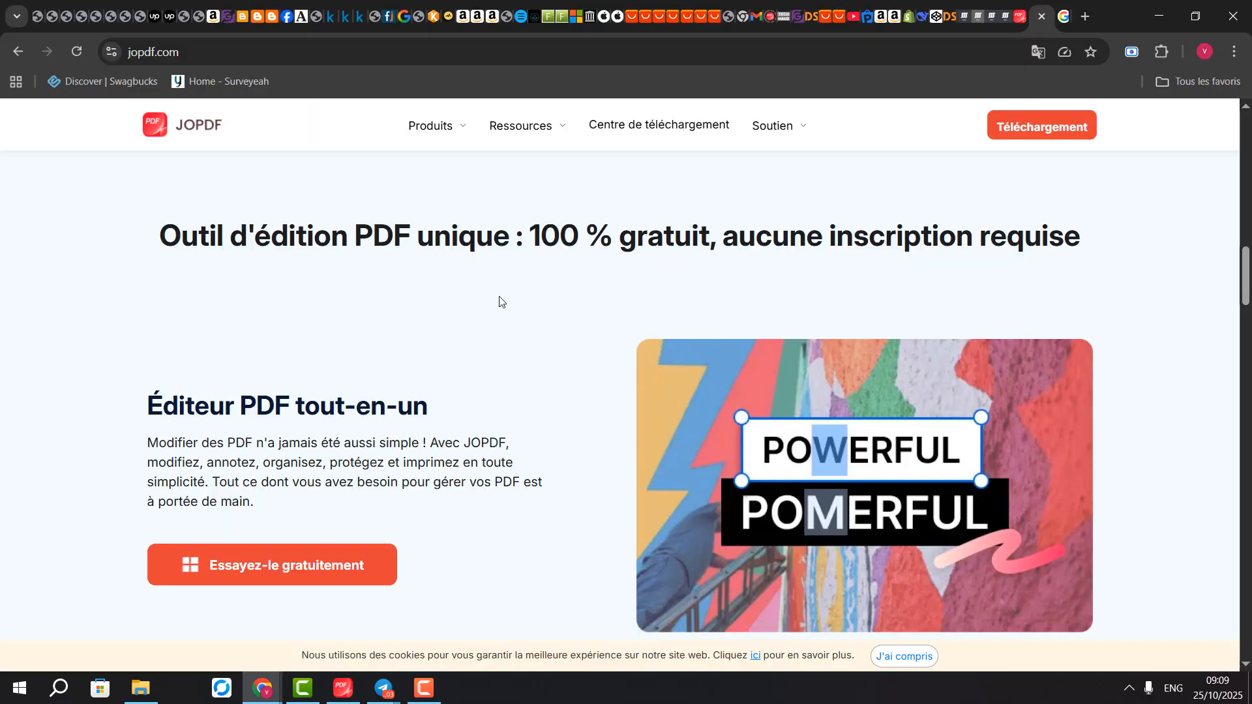
scroll(500, 301, "up", 7)
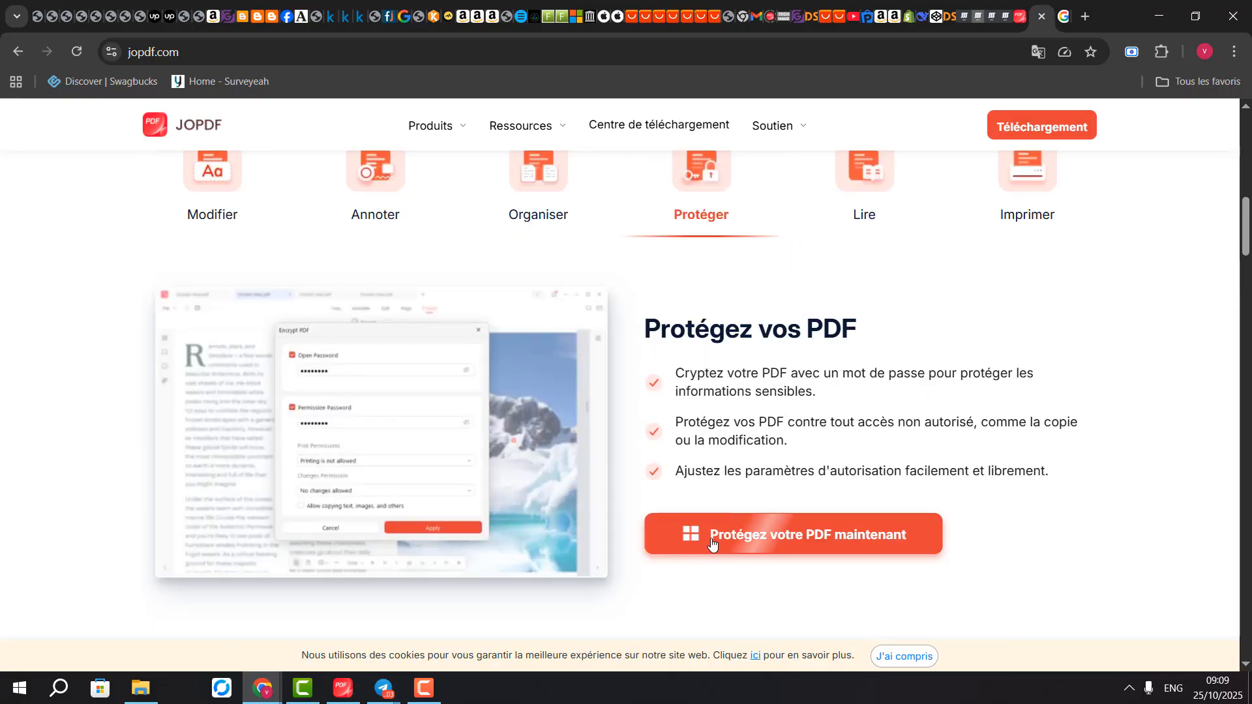
Save the JOPDF installer from 'Protégez votre PDF maintenant' to Téléchargements, then minimize Chrome
left_click(712, 545)
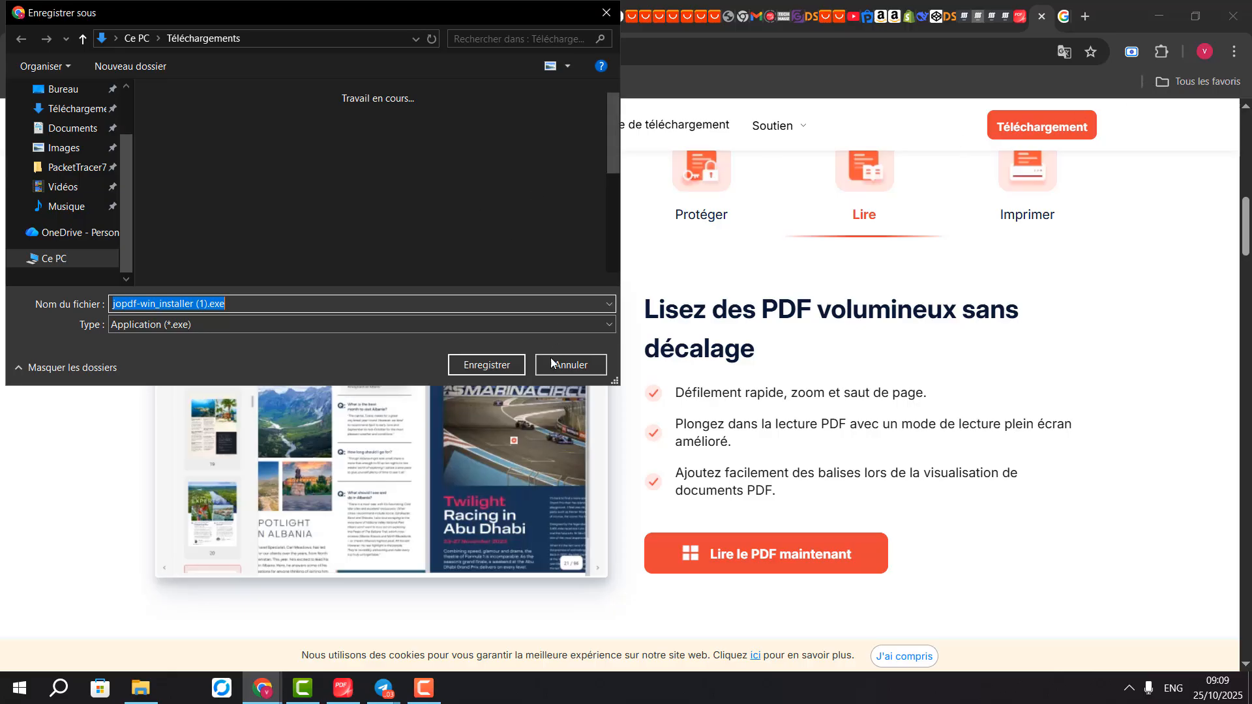
left_click(485, 364)
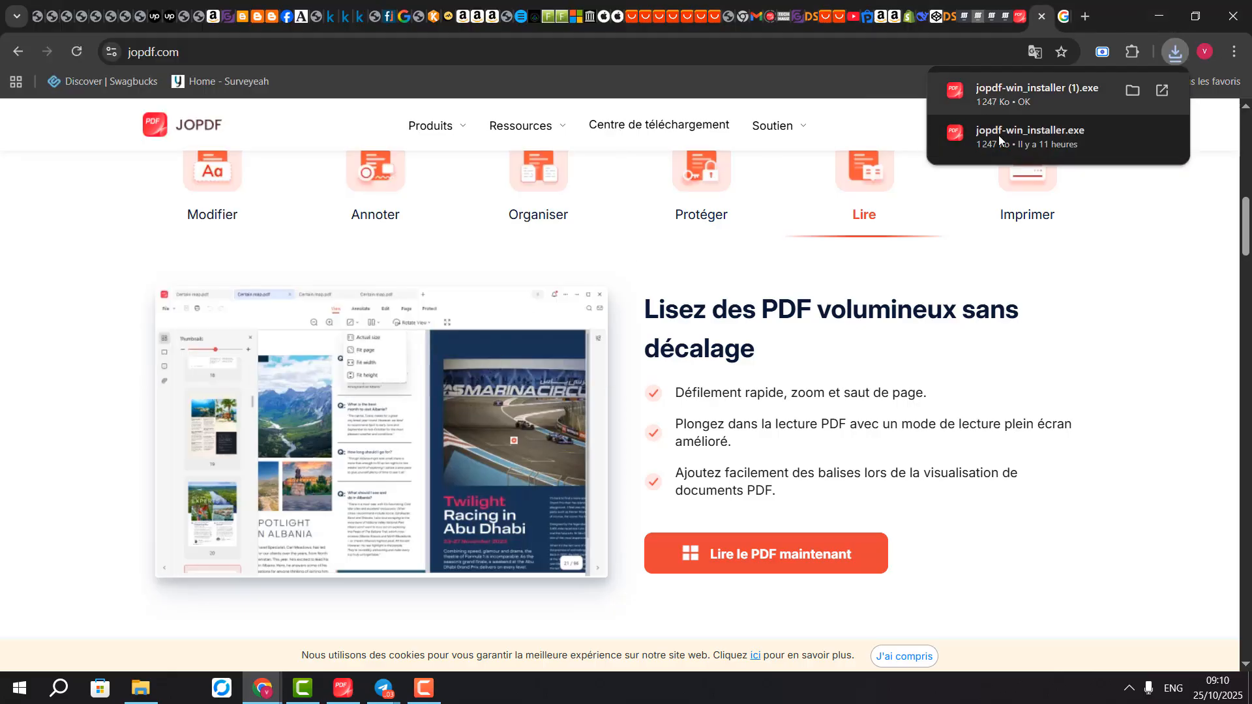
left_click(1160, 14)
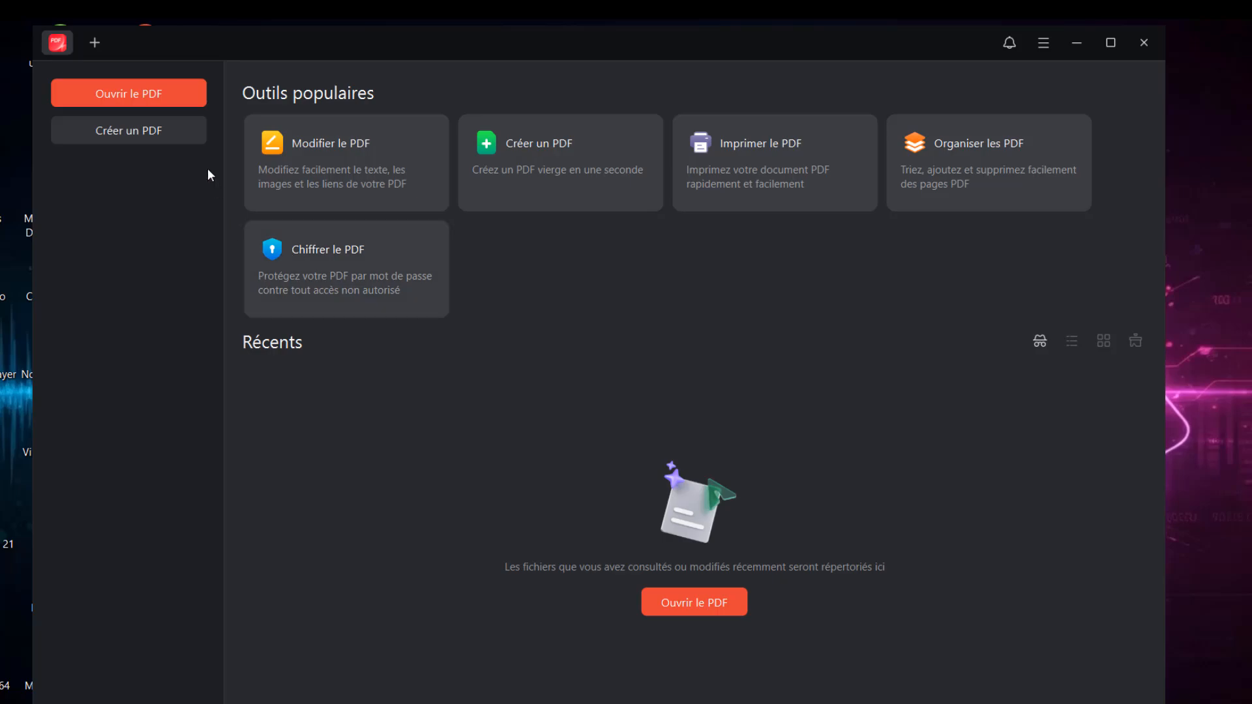
Start editing a PDF and browse the Téléchargements folder for the file
left_click(351, 168)
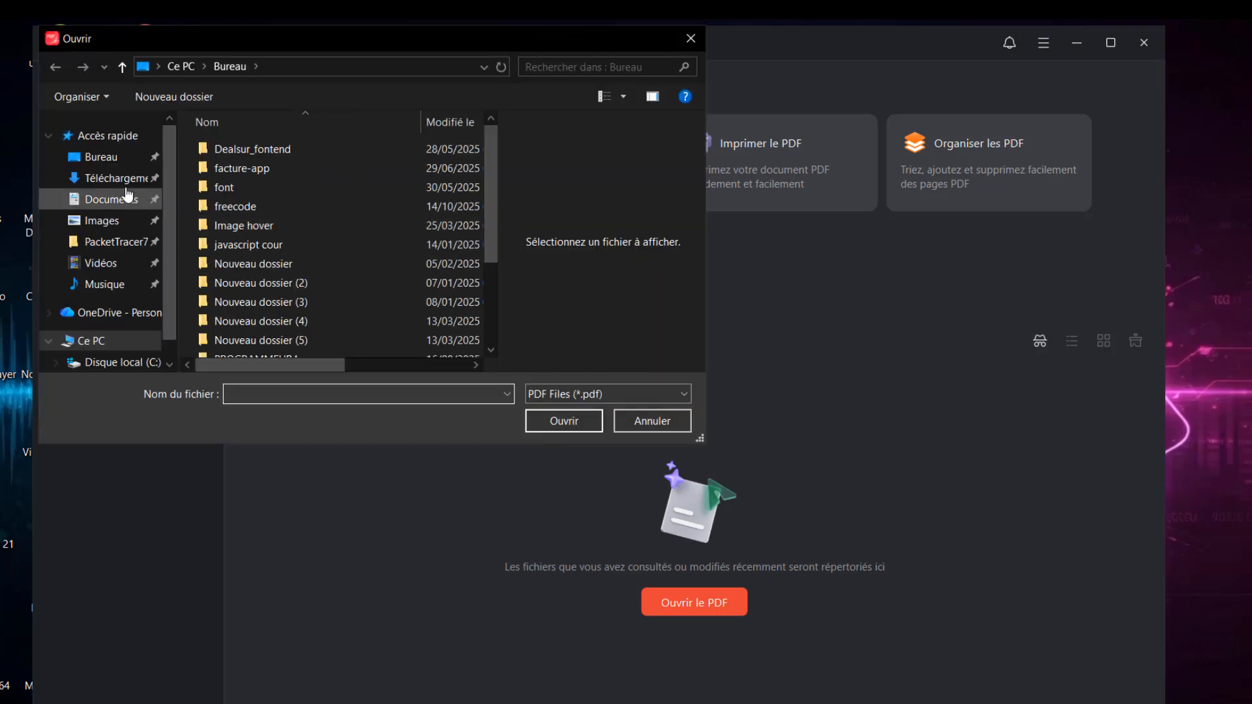
left_click(90, 182)
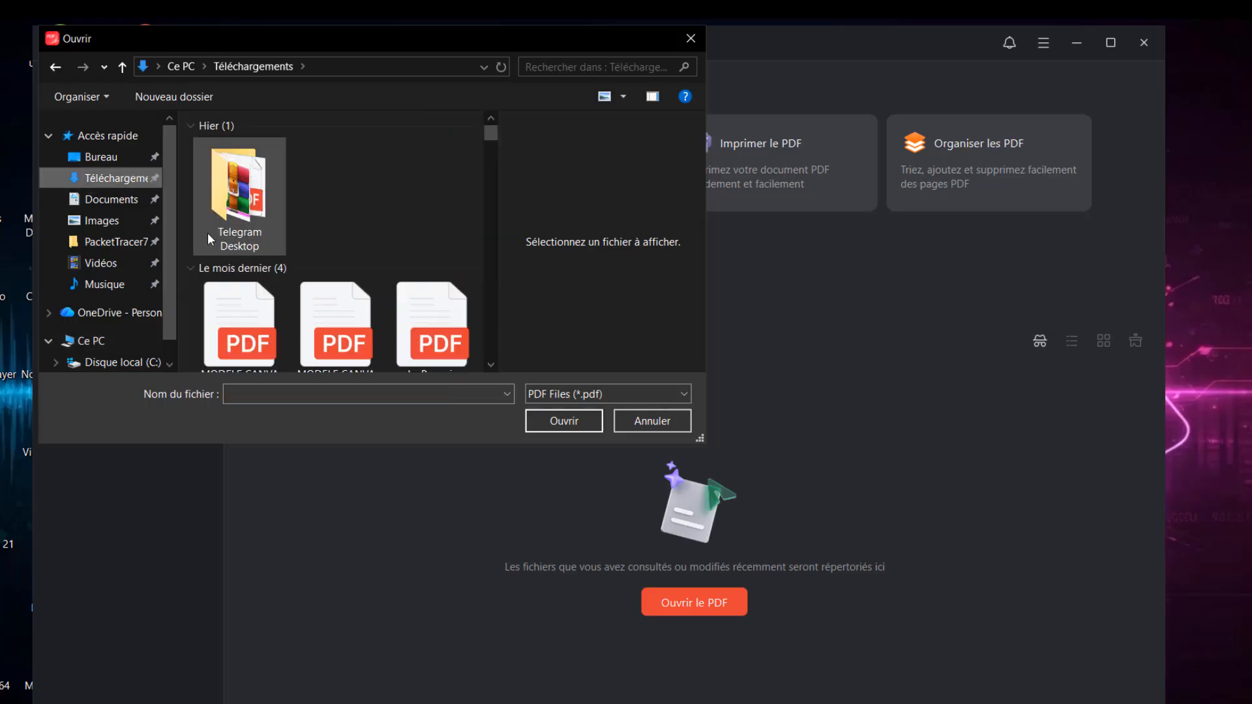
scroll(320, 251, "down", 2)
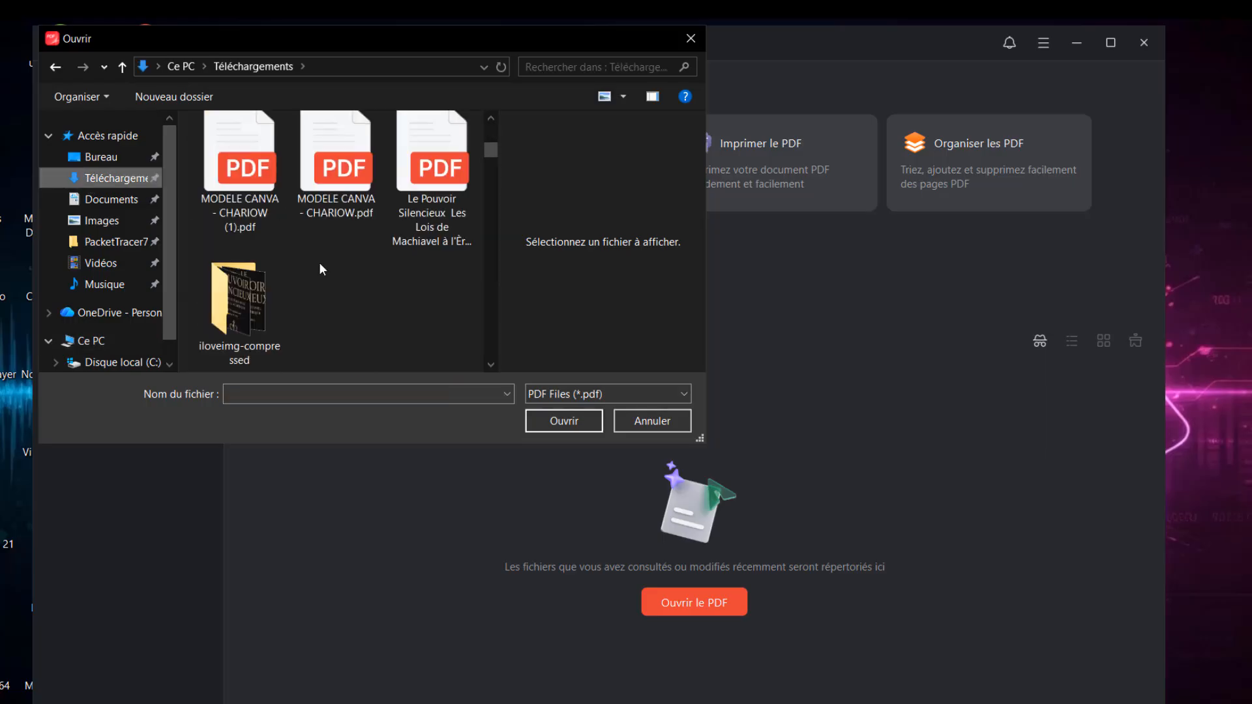
scroll(320, 264, "down", 6)
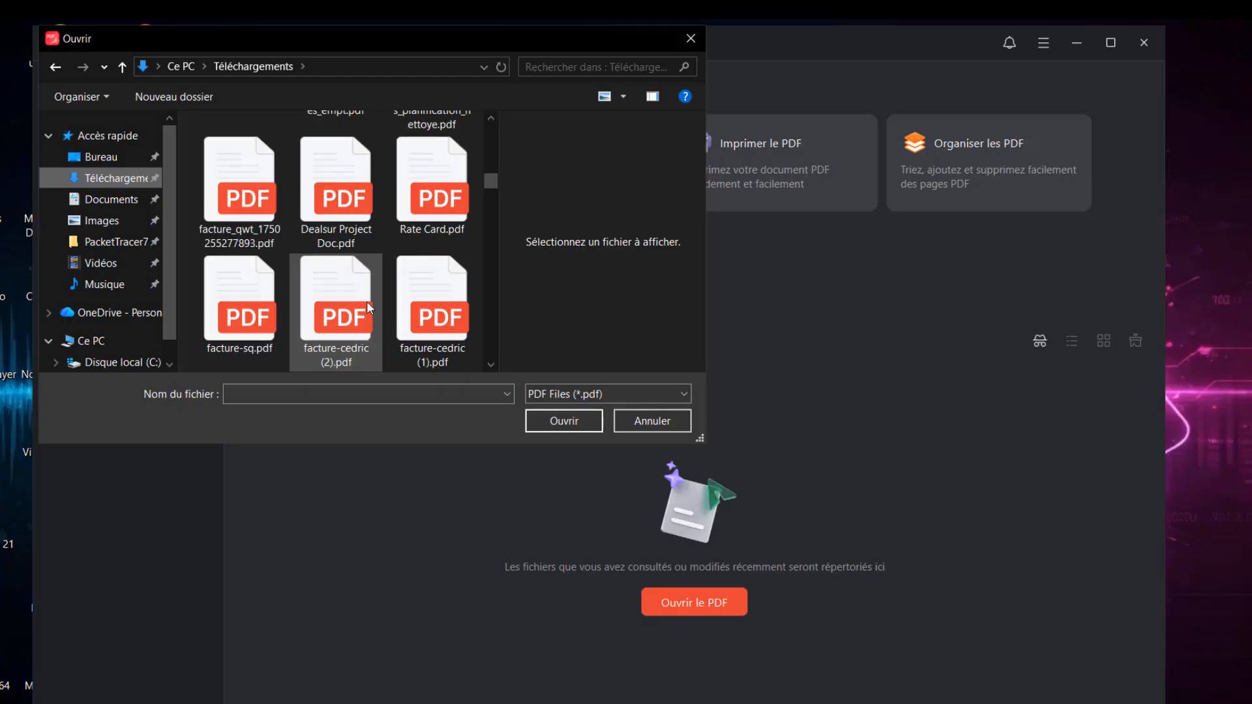
scroll(367, 301, "down", 3)
scroll(330, 320, "down", 8)
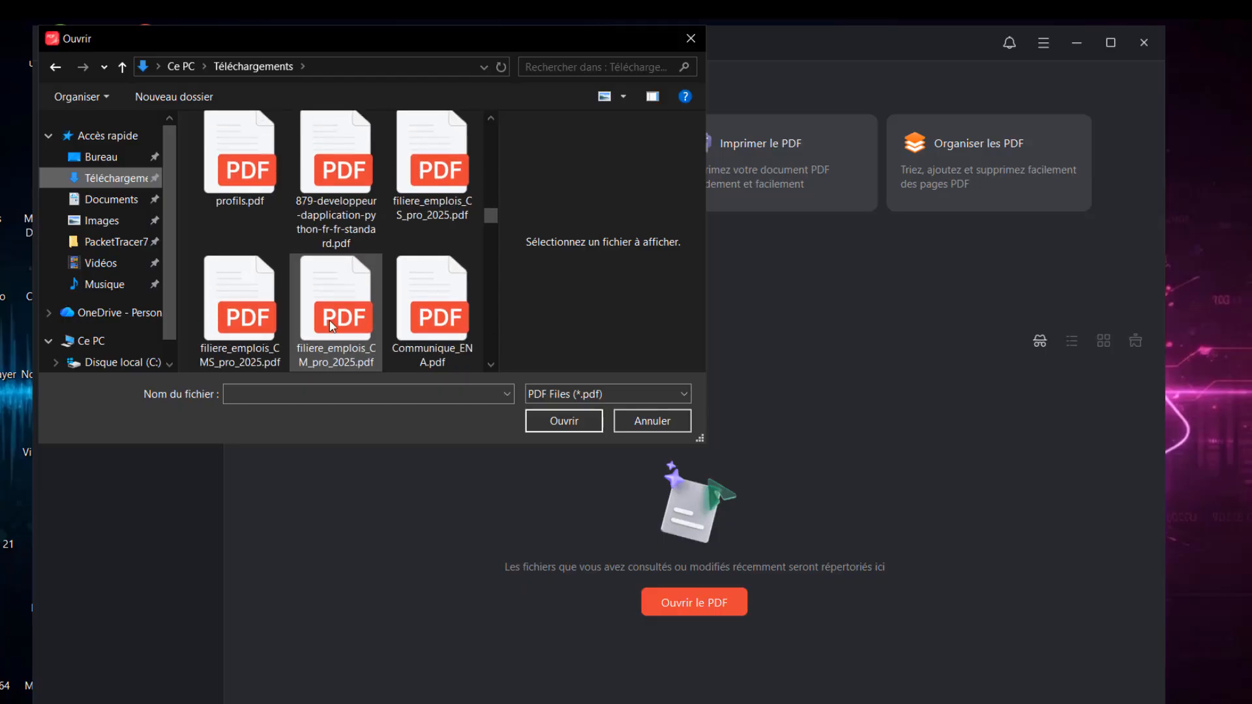
scroll(326, 319, "down", 3)
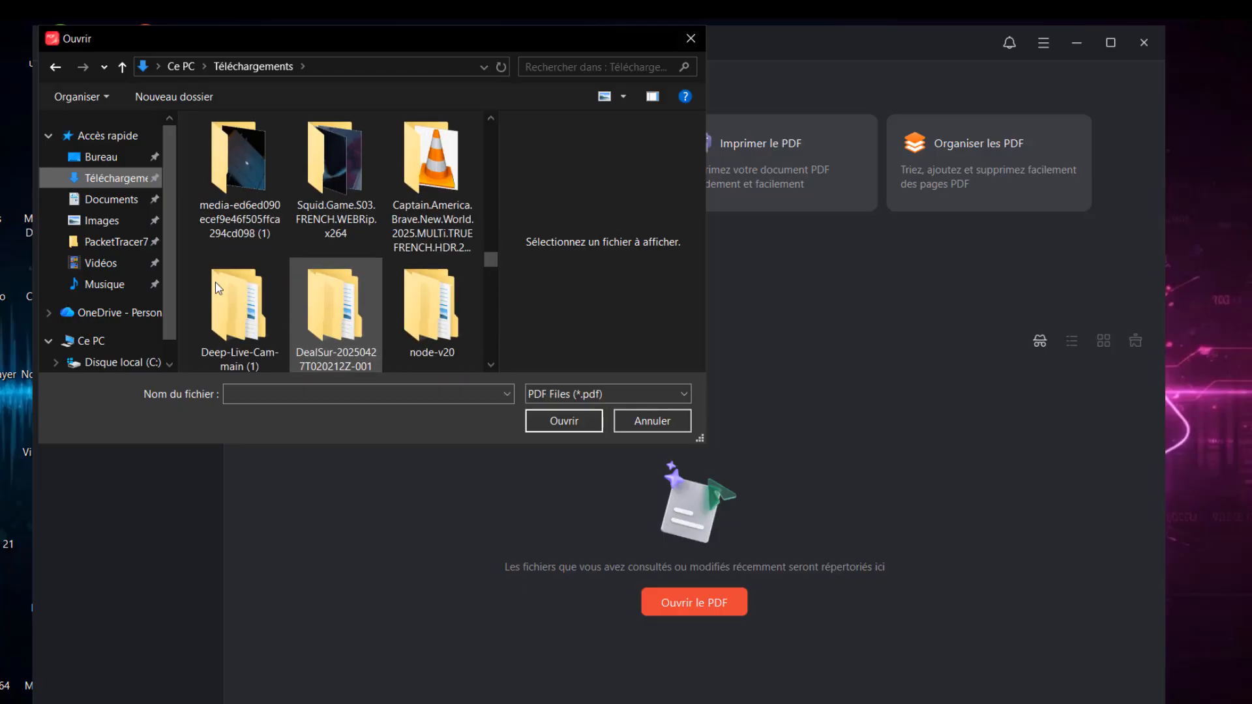
scroll(134, 267, "down", 1)
scroll(128, 234, "up", 1)
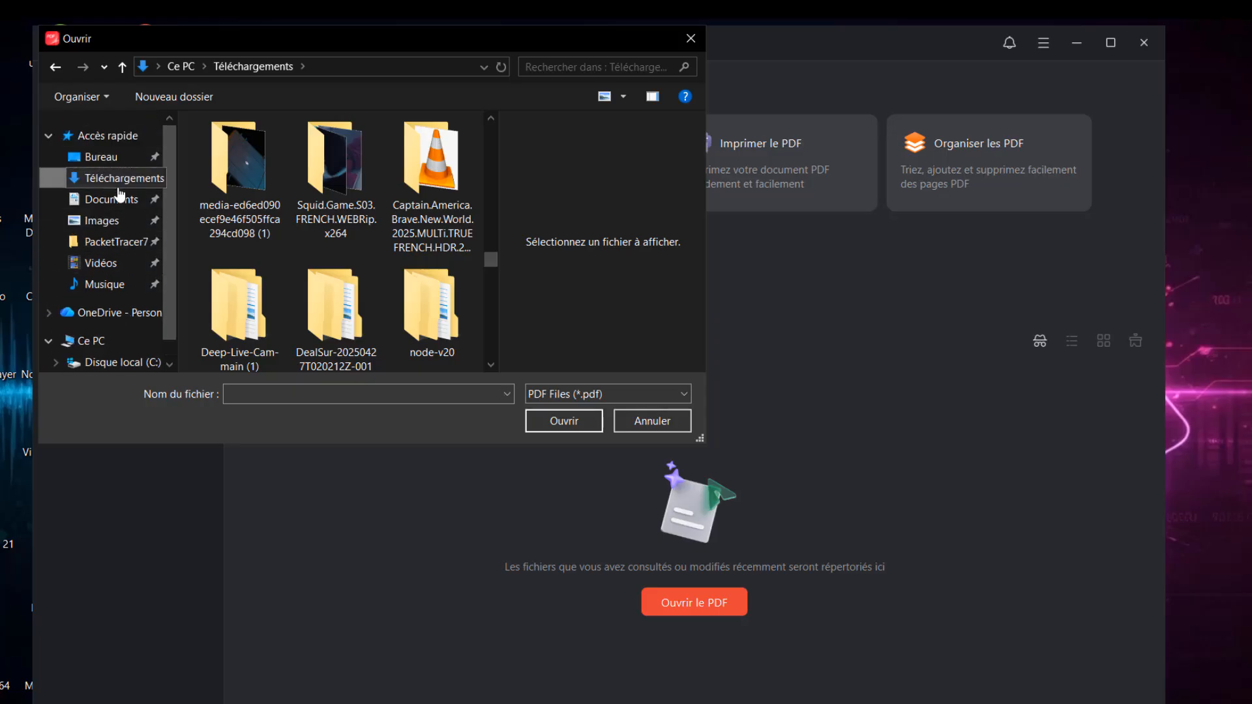
scroll(352, 163, "up", 5)
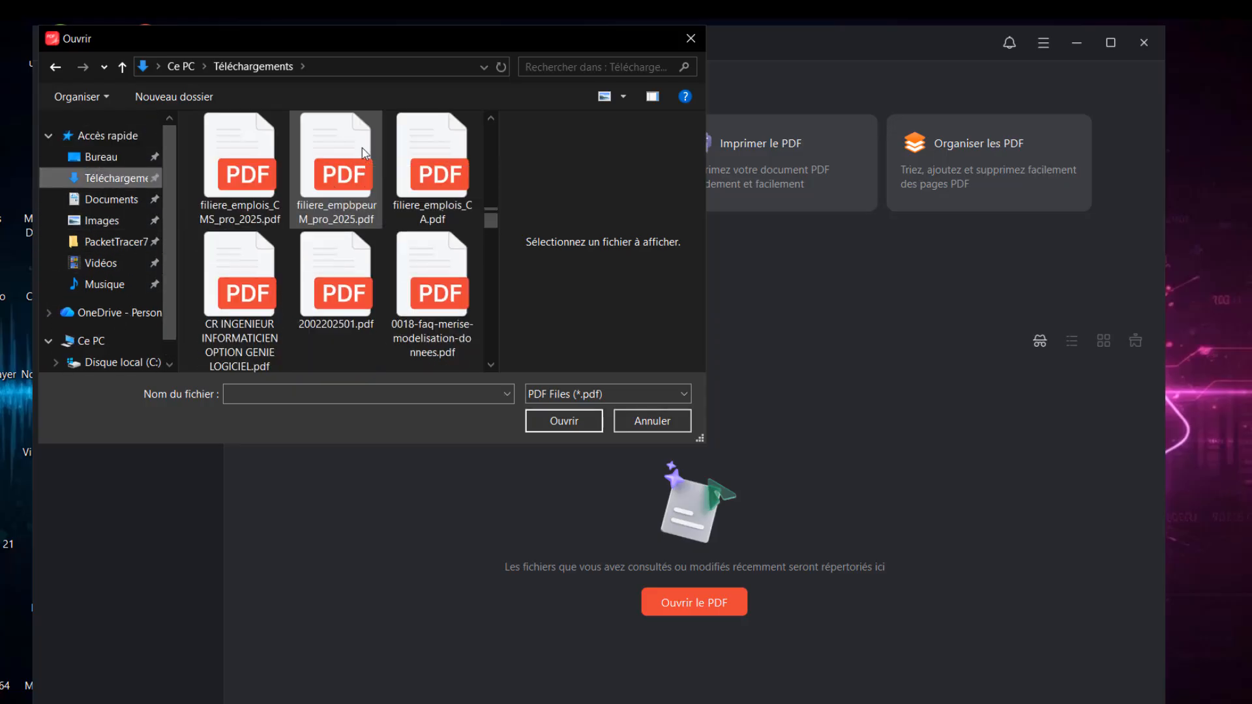
scroll(371, 131, "up", 5)
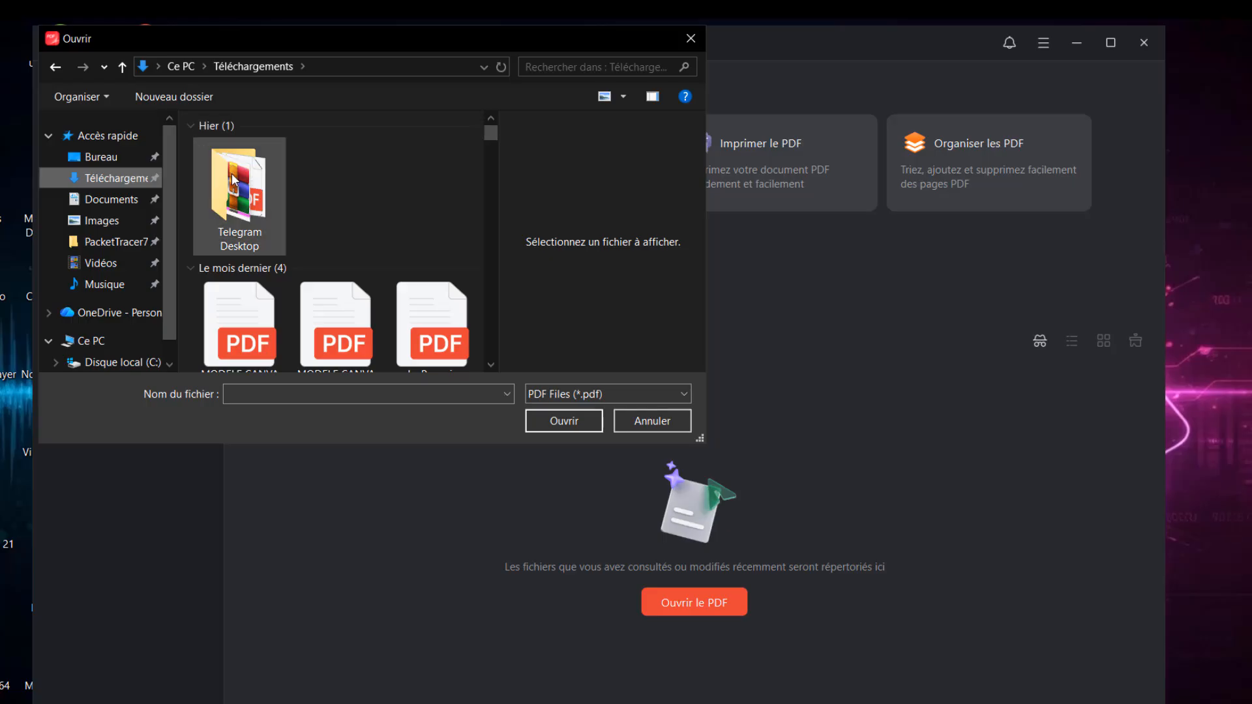
double_click(235, 180)
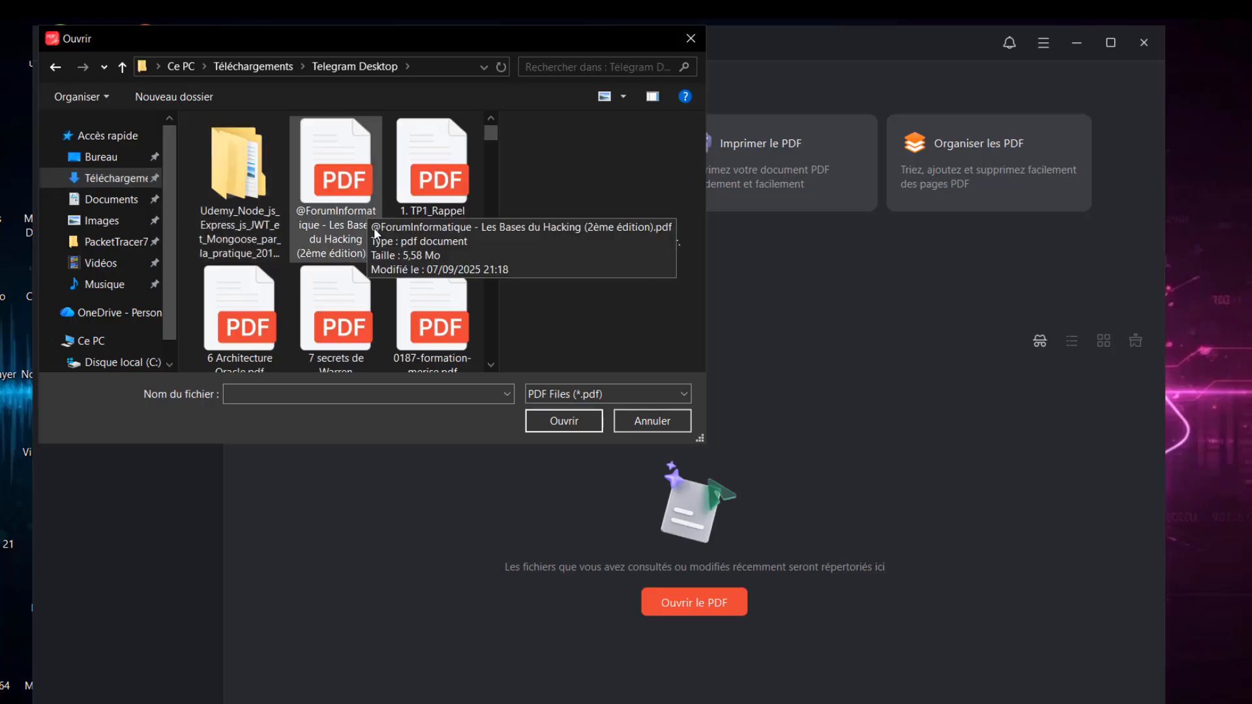
scroll(355, 242, "down", 1)
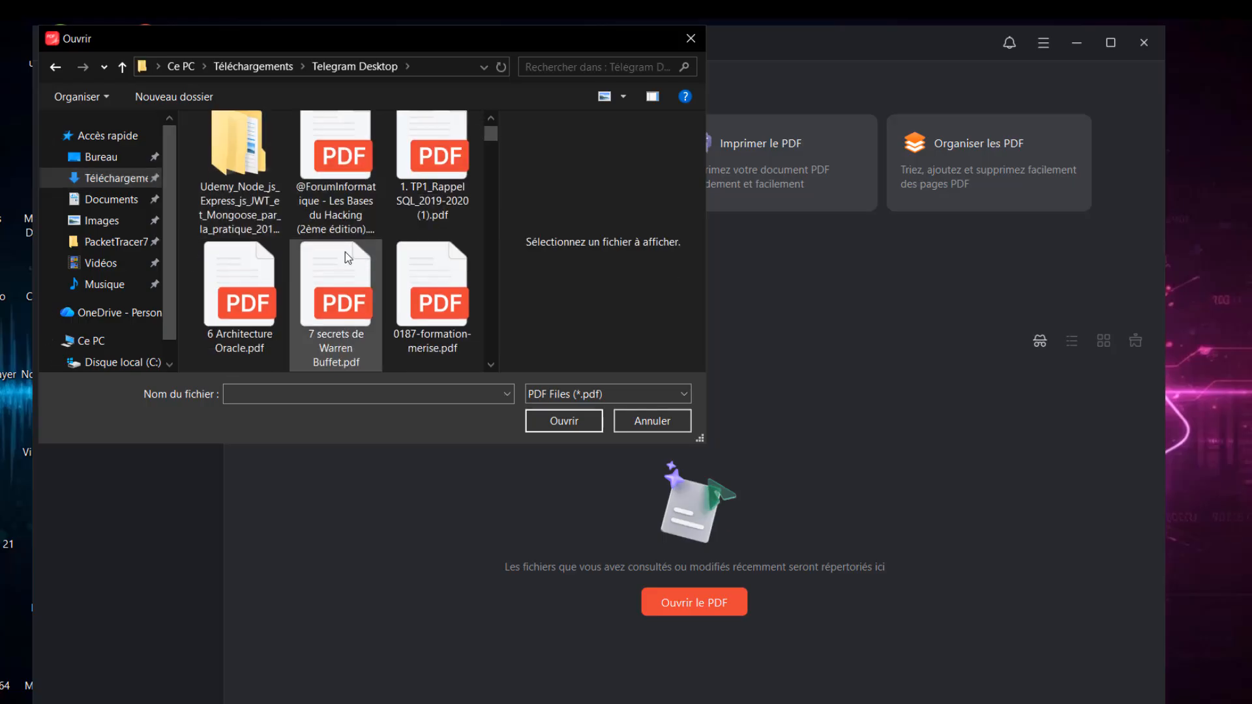
left_click(356, 168)
left_click(553, 423)
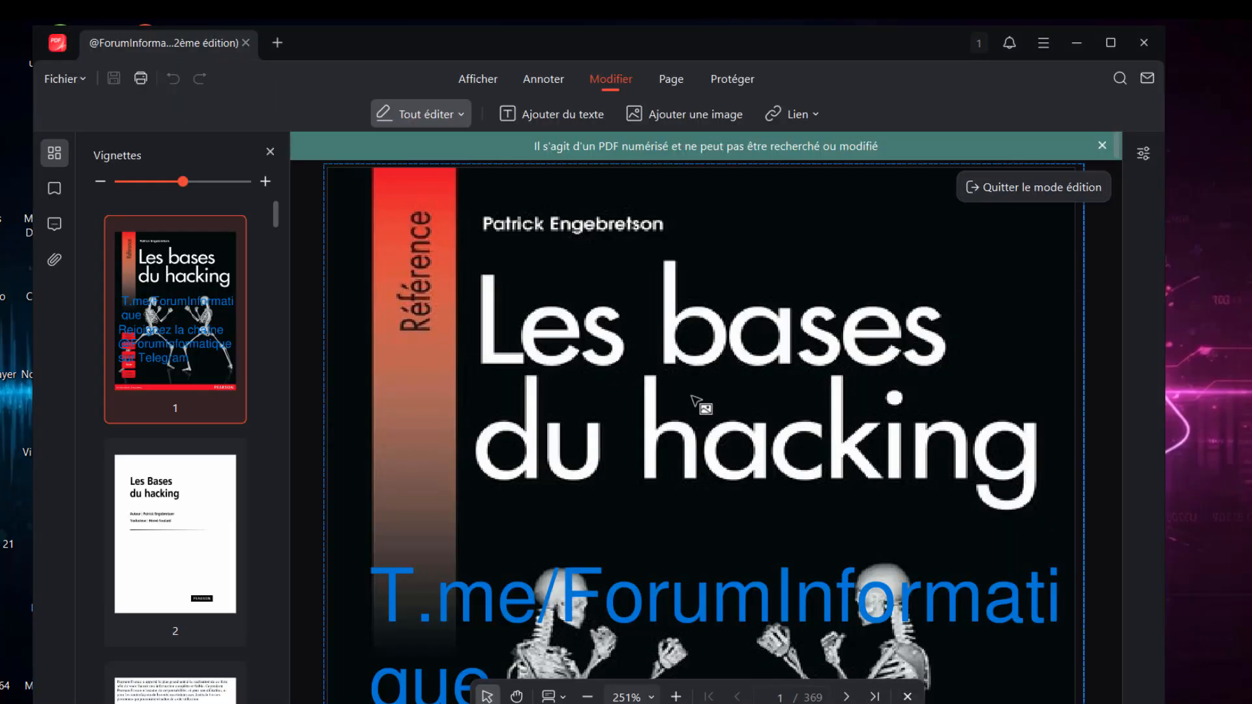
Scroll down the hacking book's cover page and back up to its title
scroll(692, 395, "down", 8)
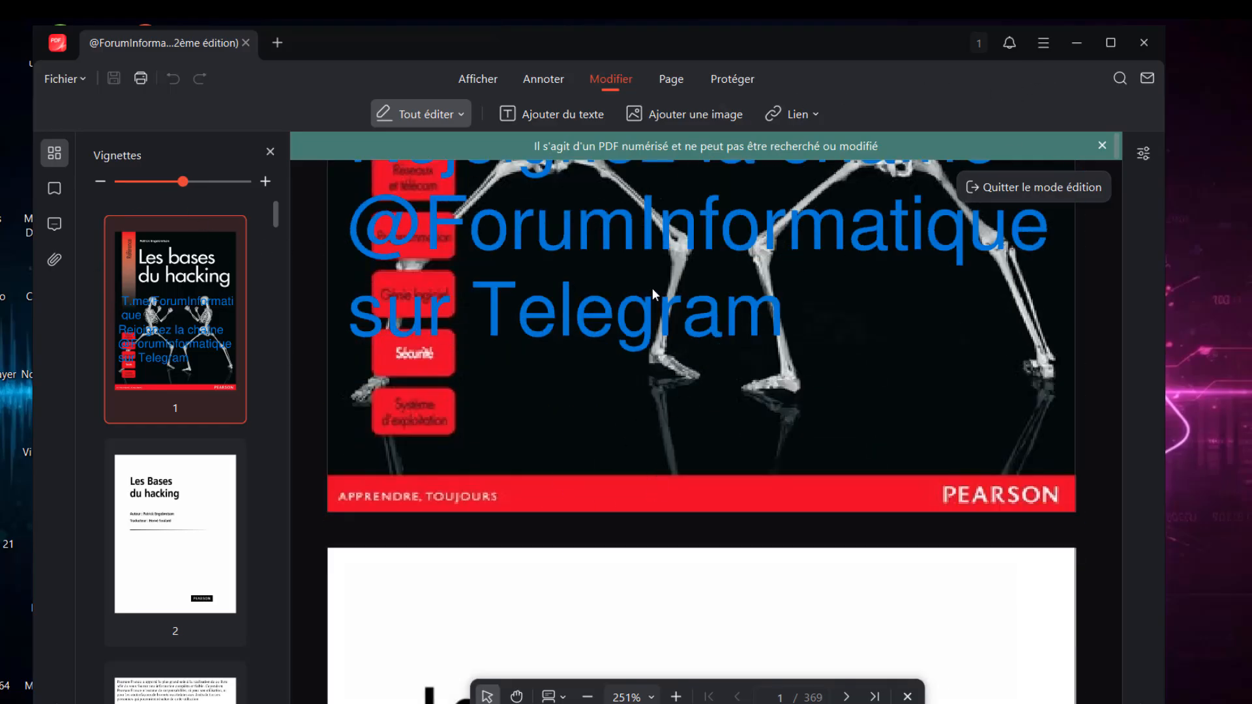
scroll(654, 294, "up", 6)
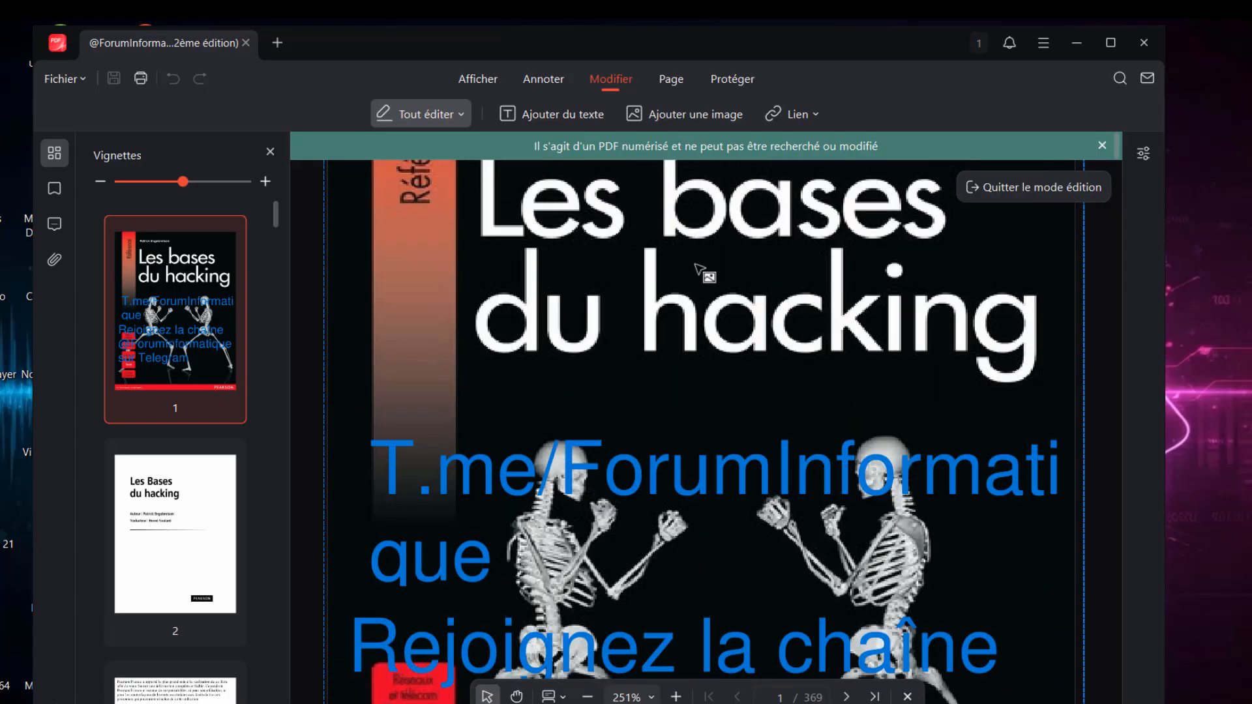
scroll(701, 270, "up", 2)
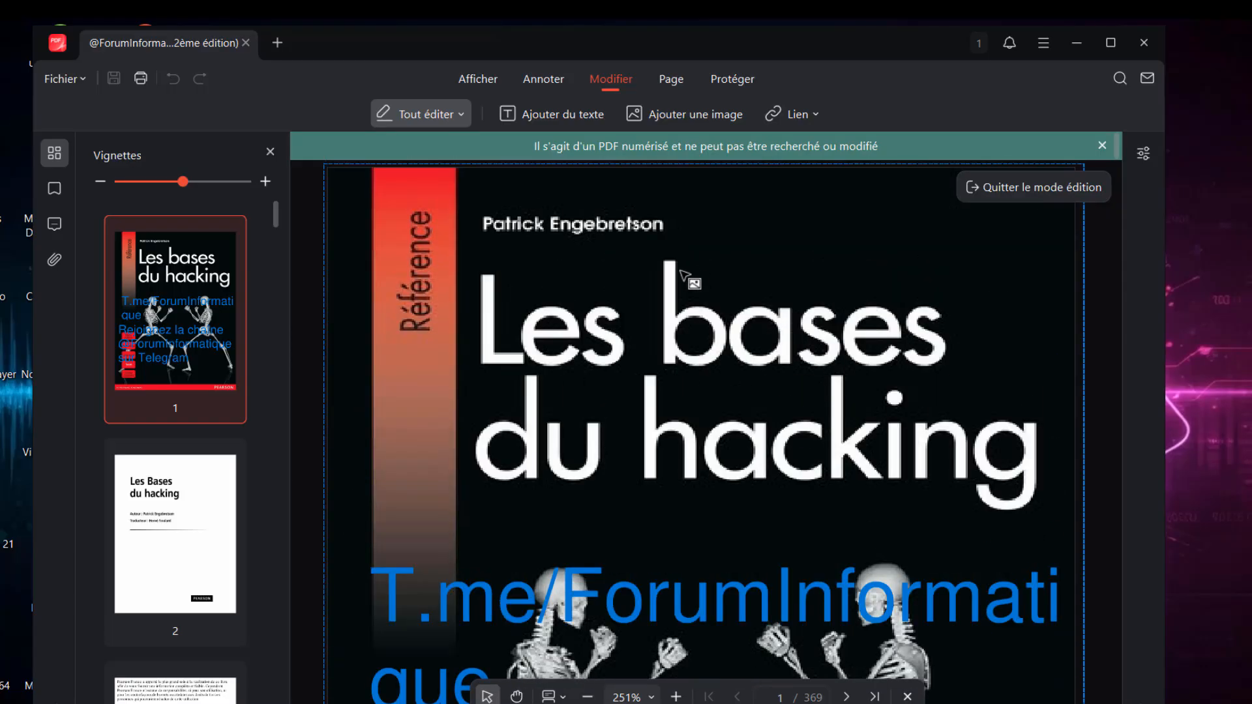
Maximize the editor and drag page 1's cover picture slightly upward
left_click(1123, 43)
left_click(735, 318)
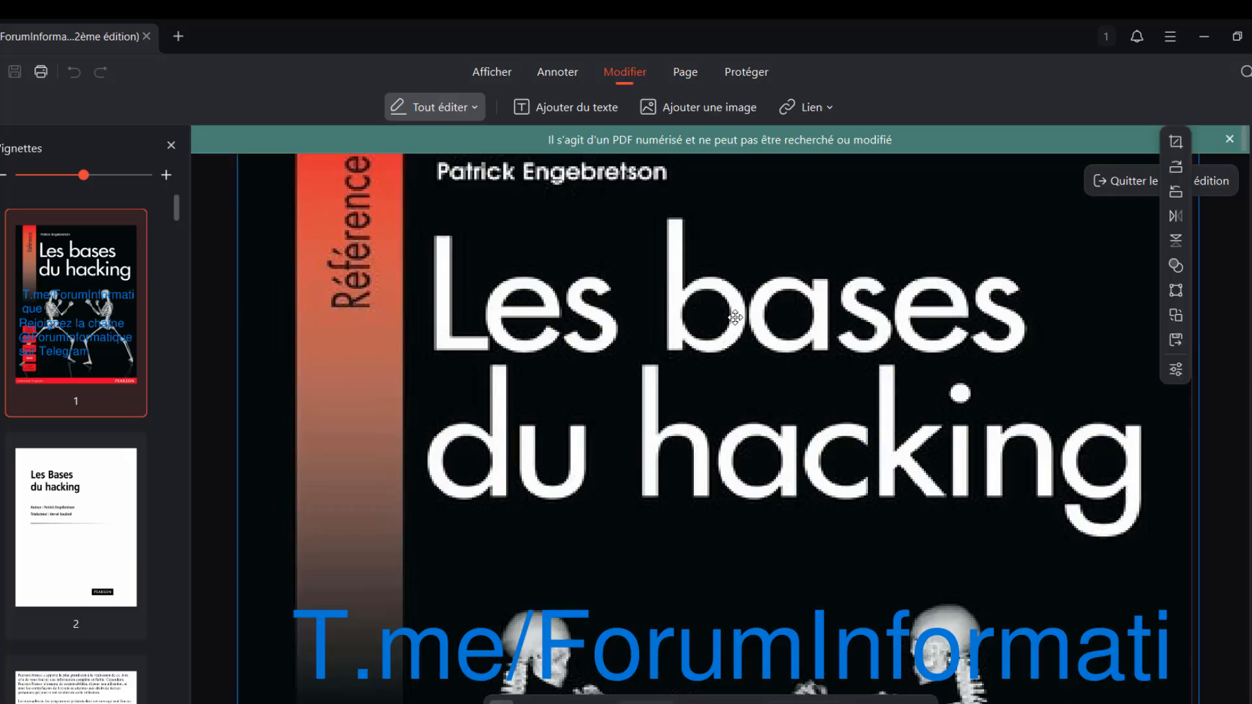
left_click(699, 316)
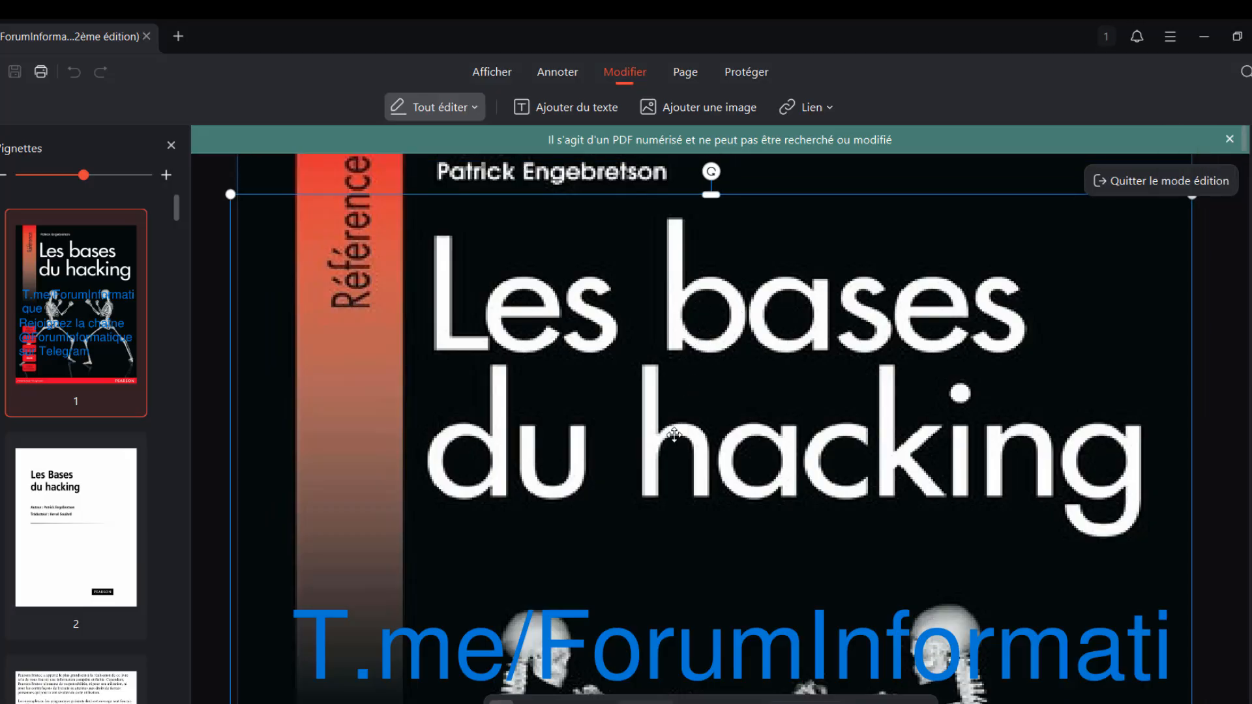
mouse_move(675, 435)
left_mouse_down()
mouse_move(676, 358)
mouse_move(701, 318)
mouse_move(670, 299)
mouse_move(682, 313)
mouse_move(672, 430)
left_mouse_up()
scroll(774, 377, "down", 5)
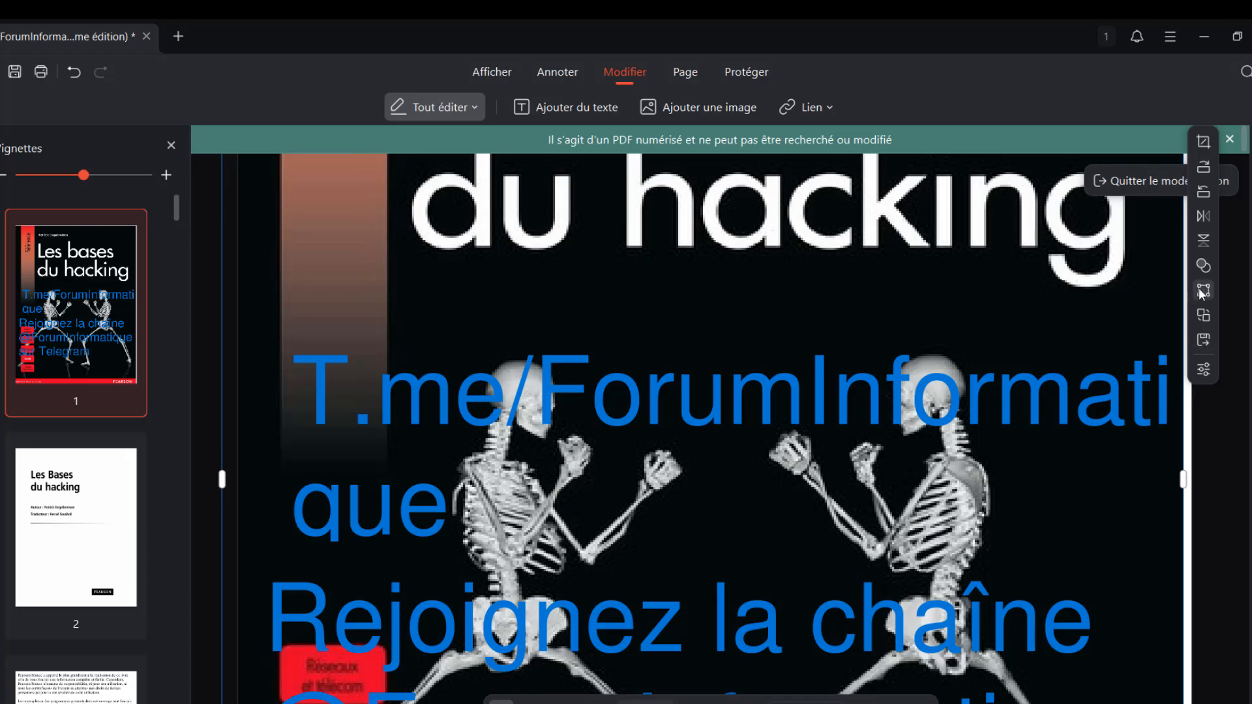
scroll(797, 335, "down", 1)
Restore the editor to a smaller window and look at the Lien options without changes
scroll(798, 336, "down", 1)
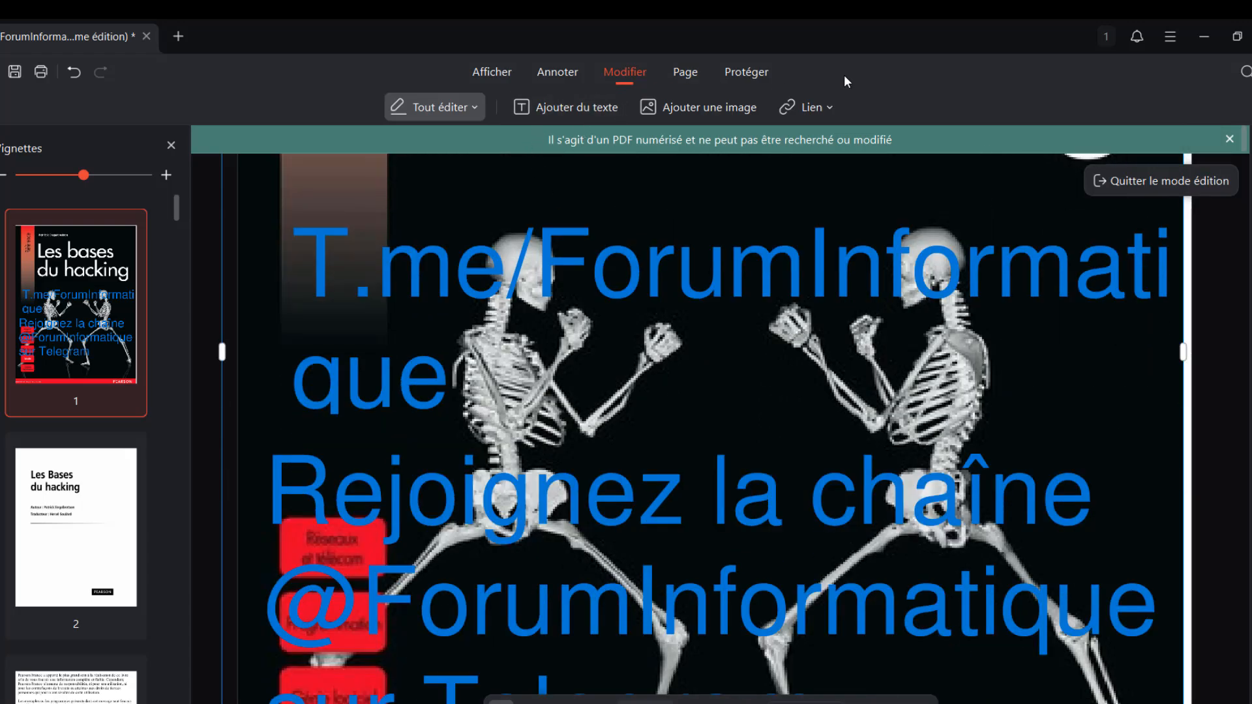
left_click_drag(864, 42, 653, 126)
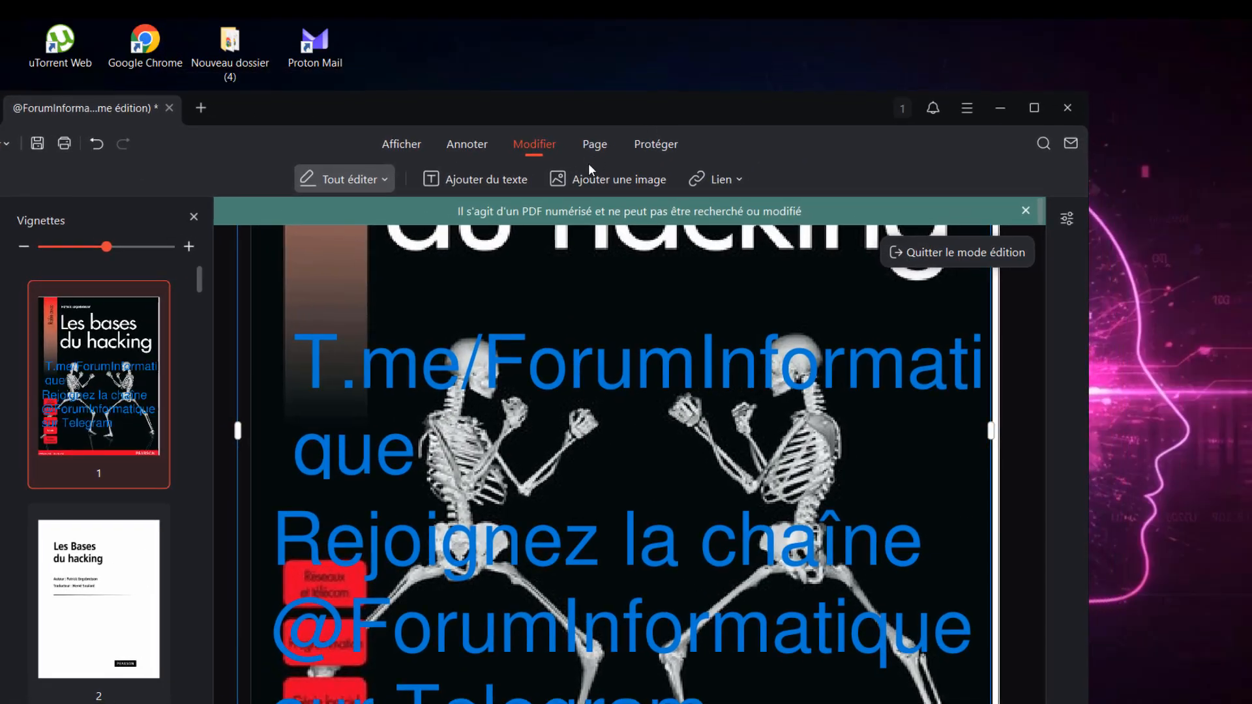
left_click(738, 182)
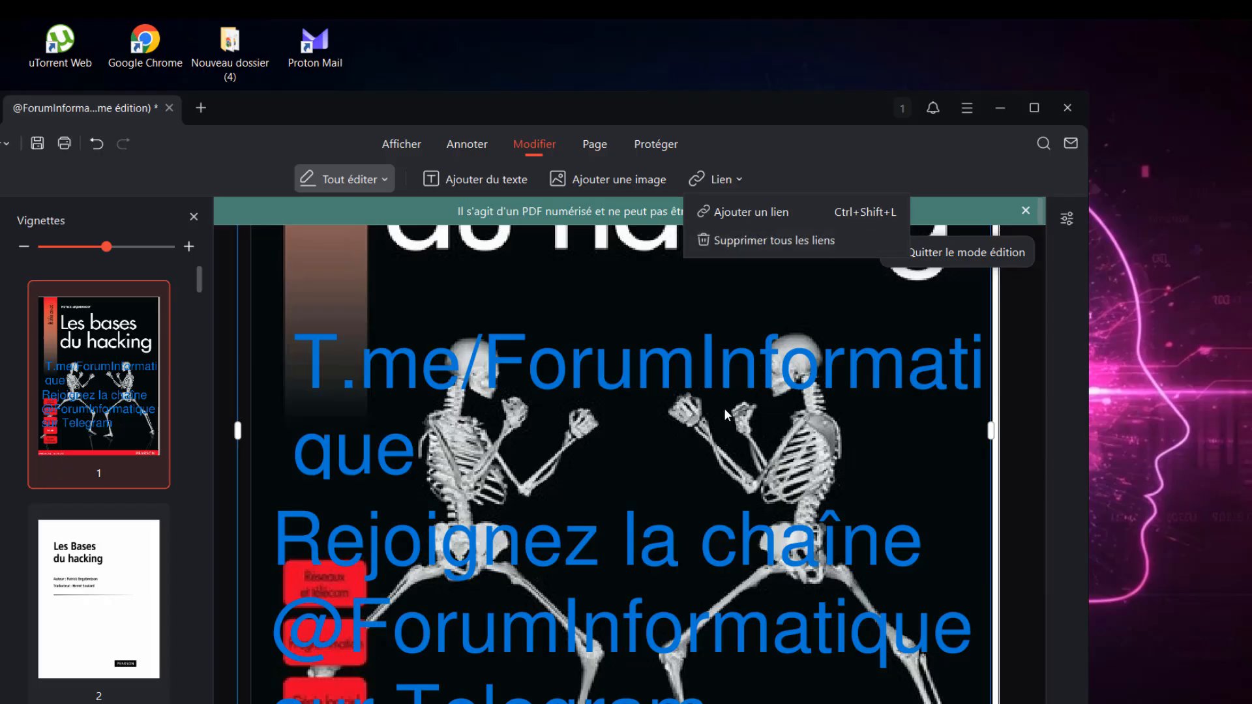
left_click(499, 390)
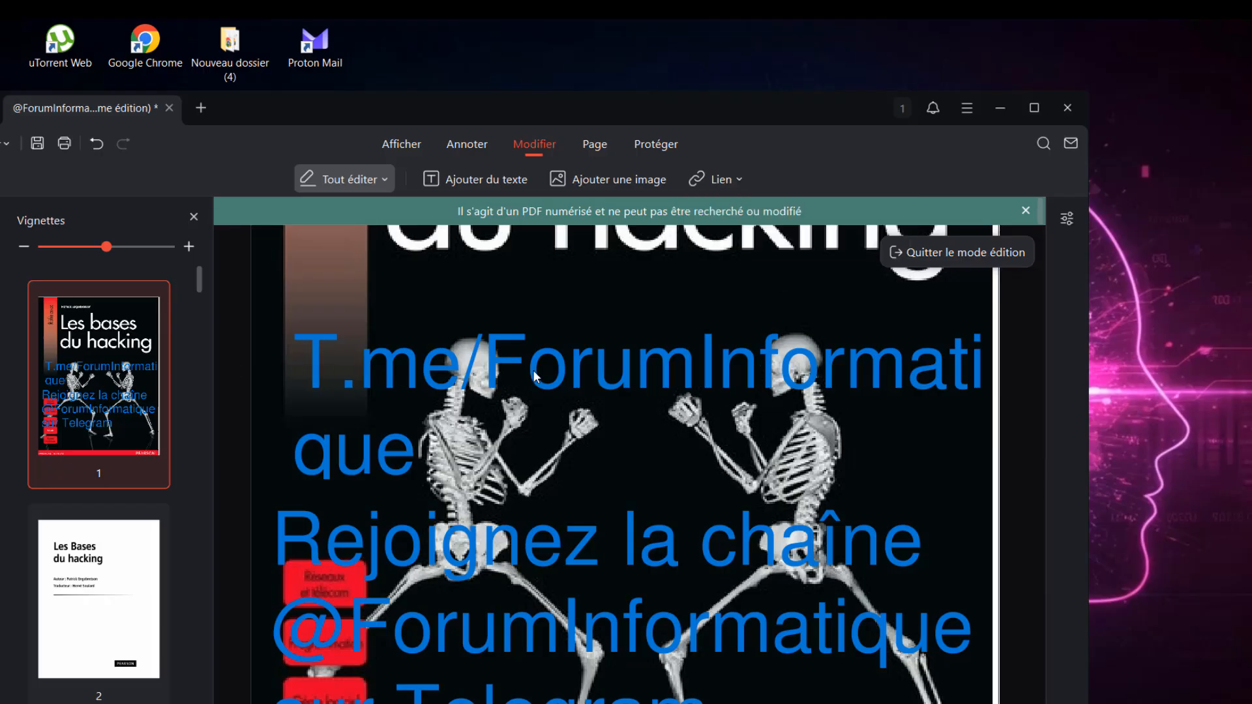
left_click(720, 180)
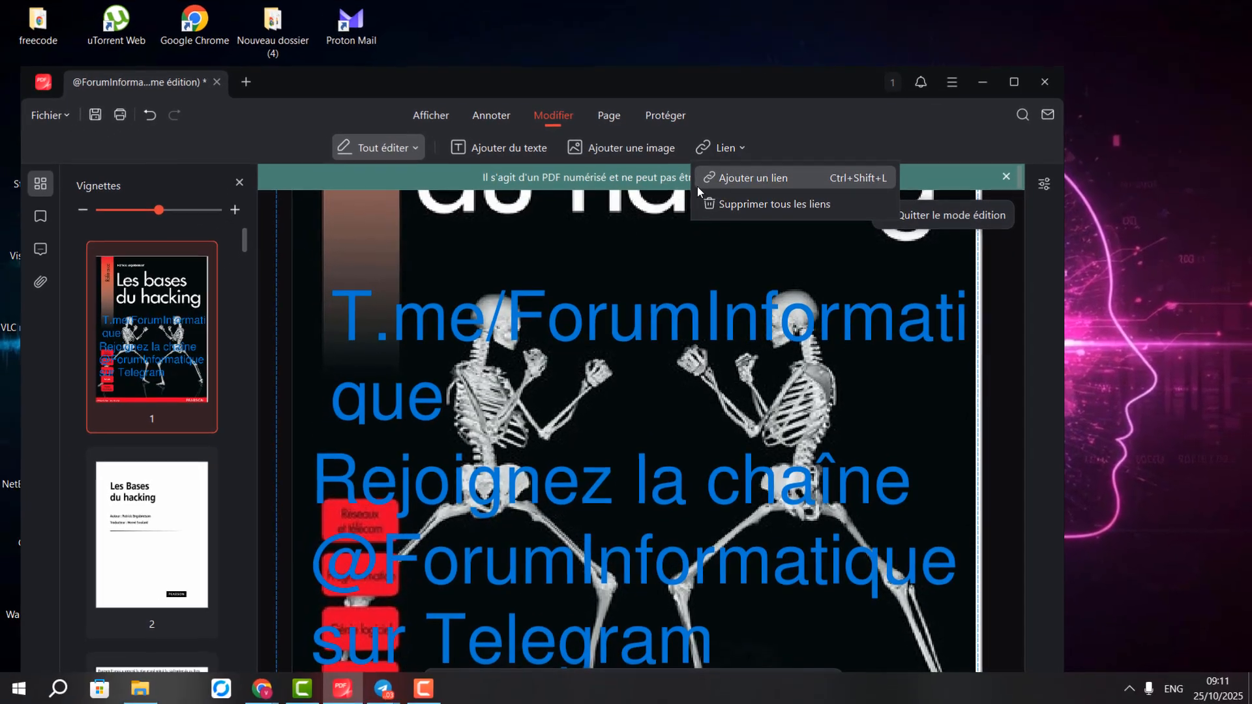
left_click(549, 216)
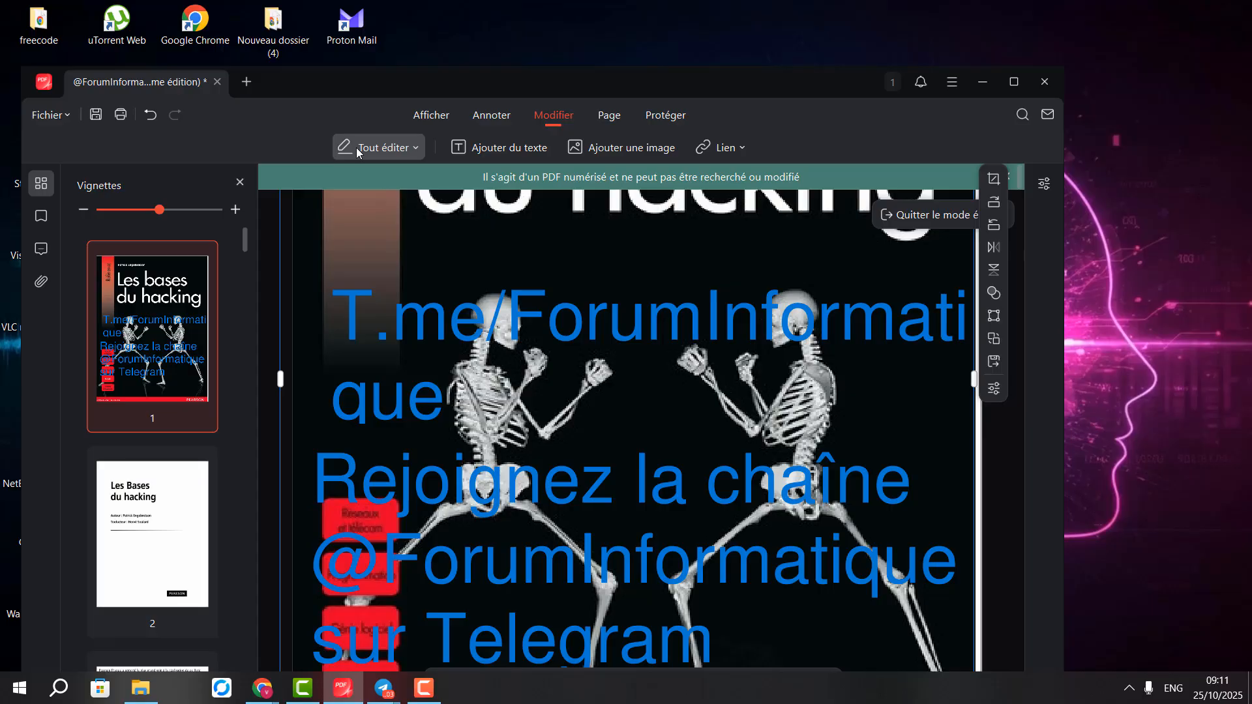
Toggle Tout éditer off and on, then show the list of editing modes
left_click(407, 149)
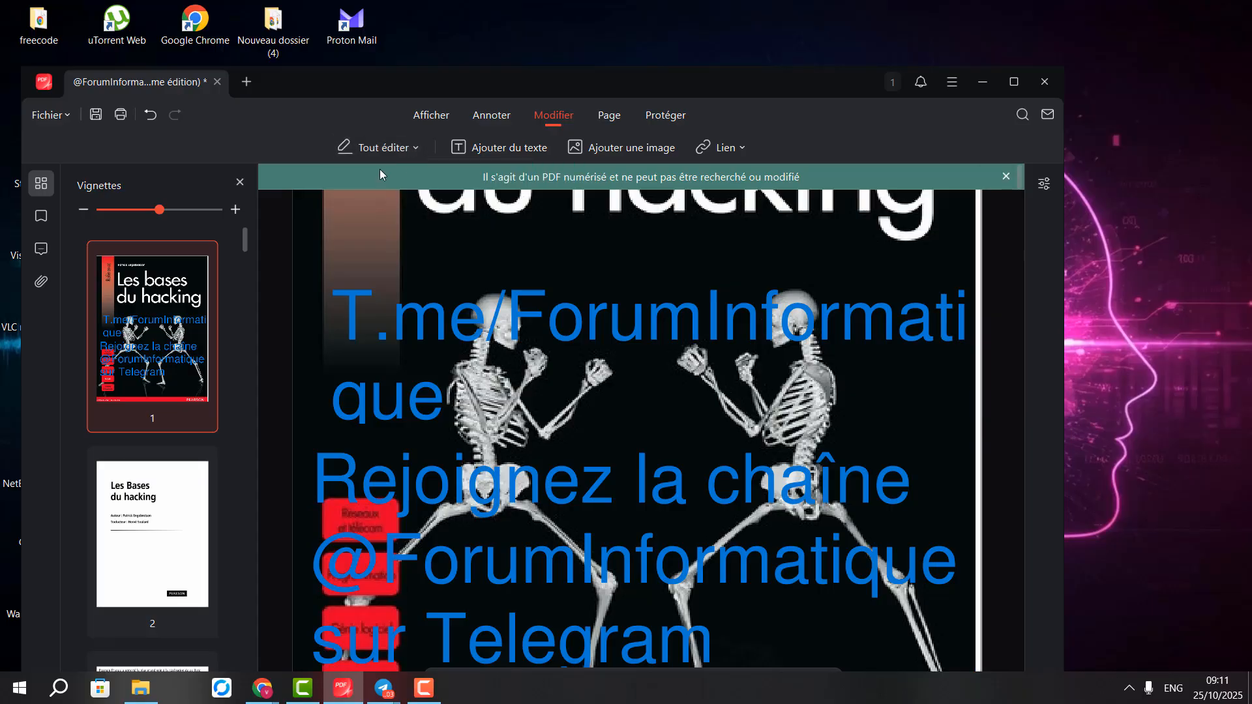
left_click(408, 149)
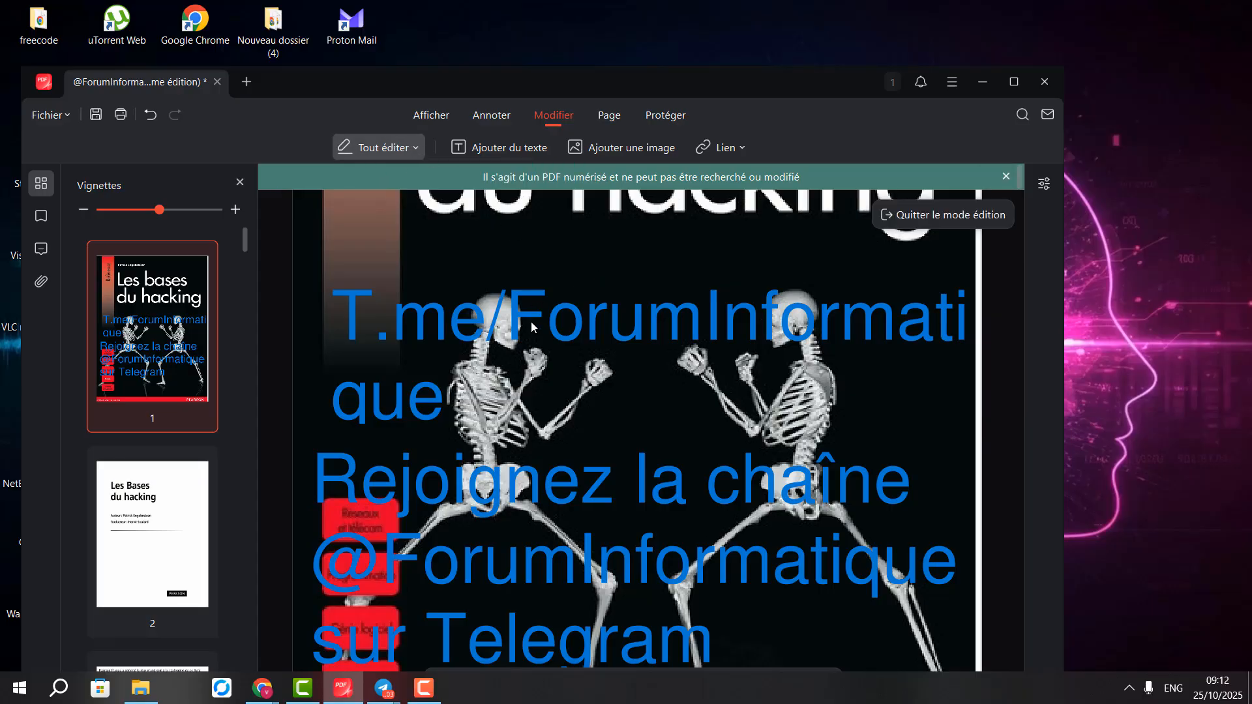
left_click(415, 148)
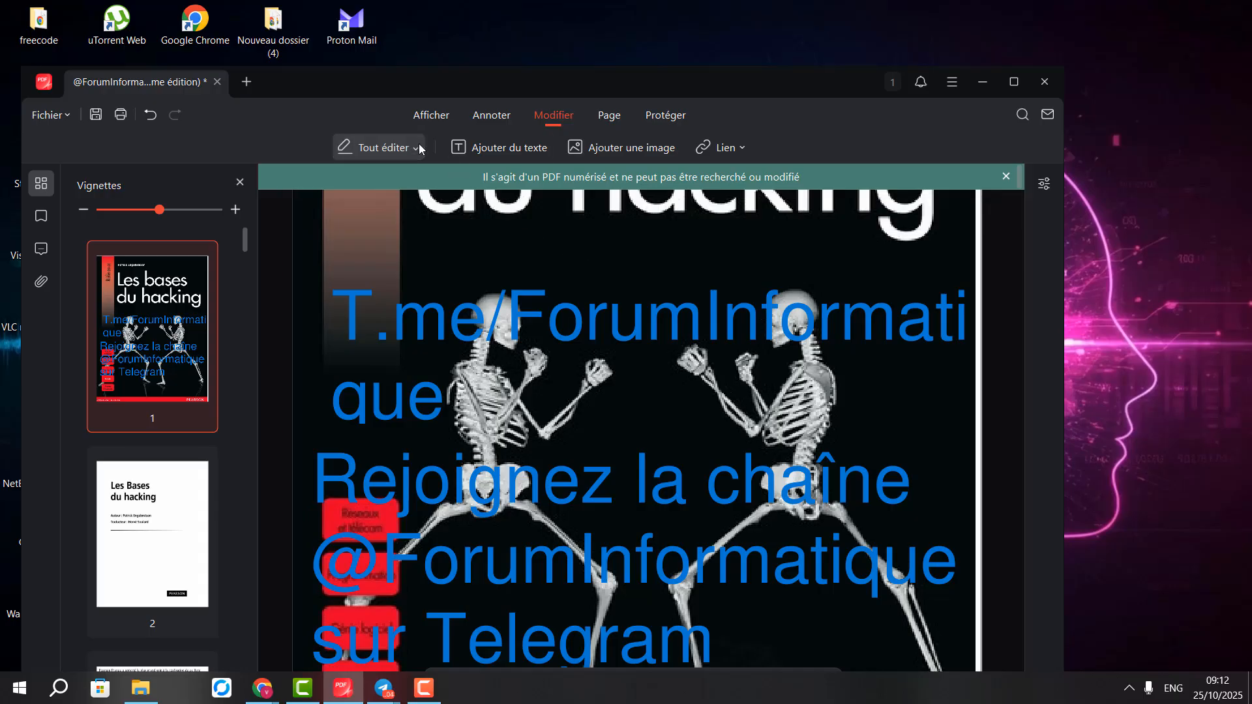
left_click(415, 148)
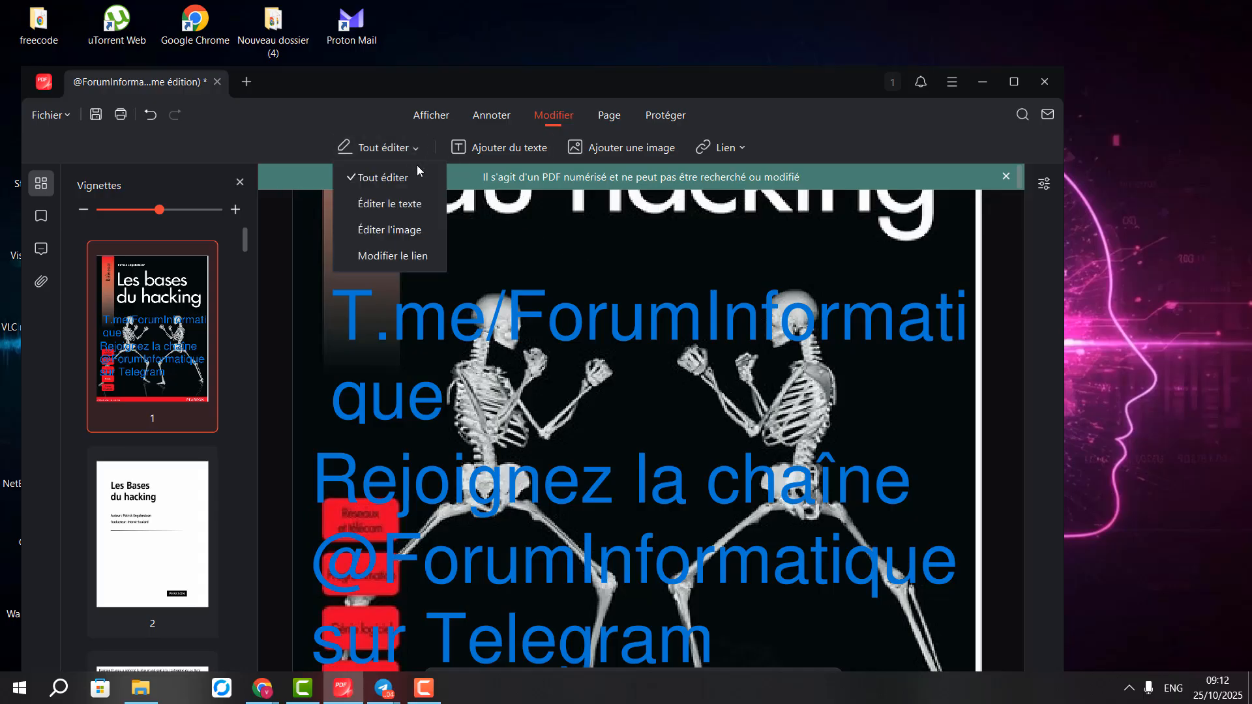
Switch to Éditer le texte mode and scroll to page 3's copyright and ISBN text
left_click(414, 210)
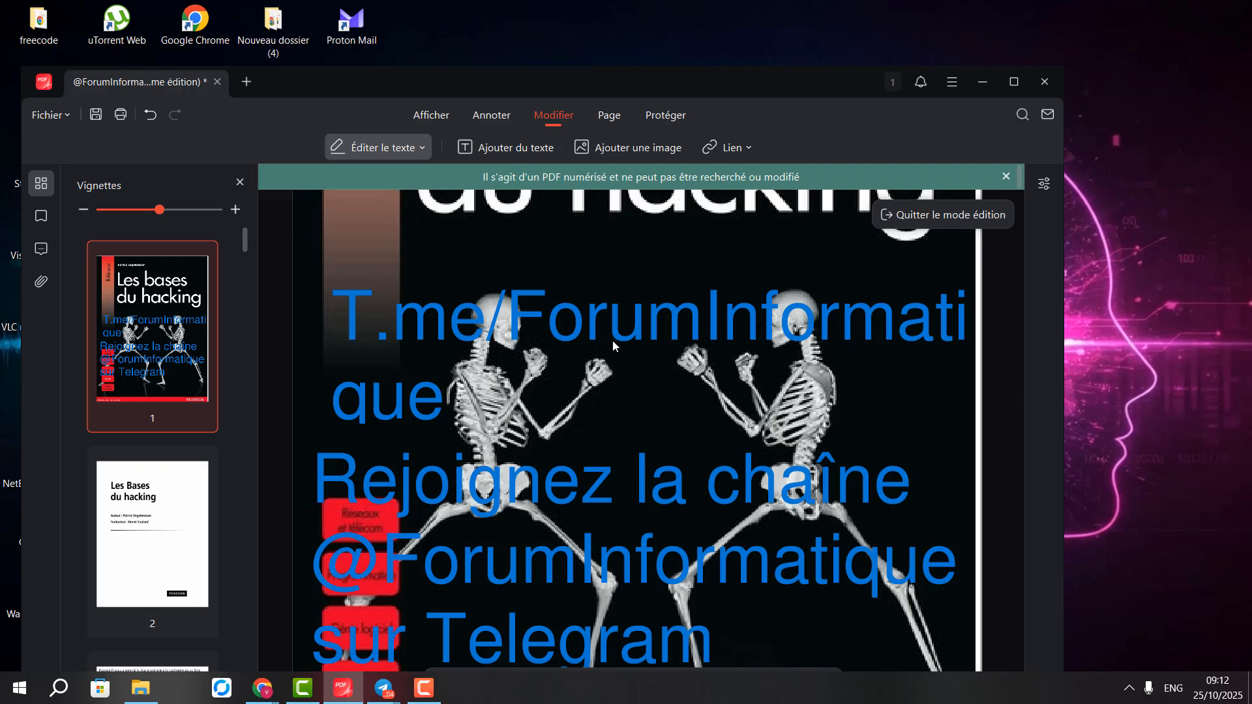
scroll(596, 324, "down", 10)
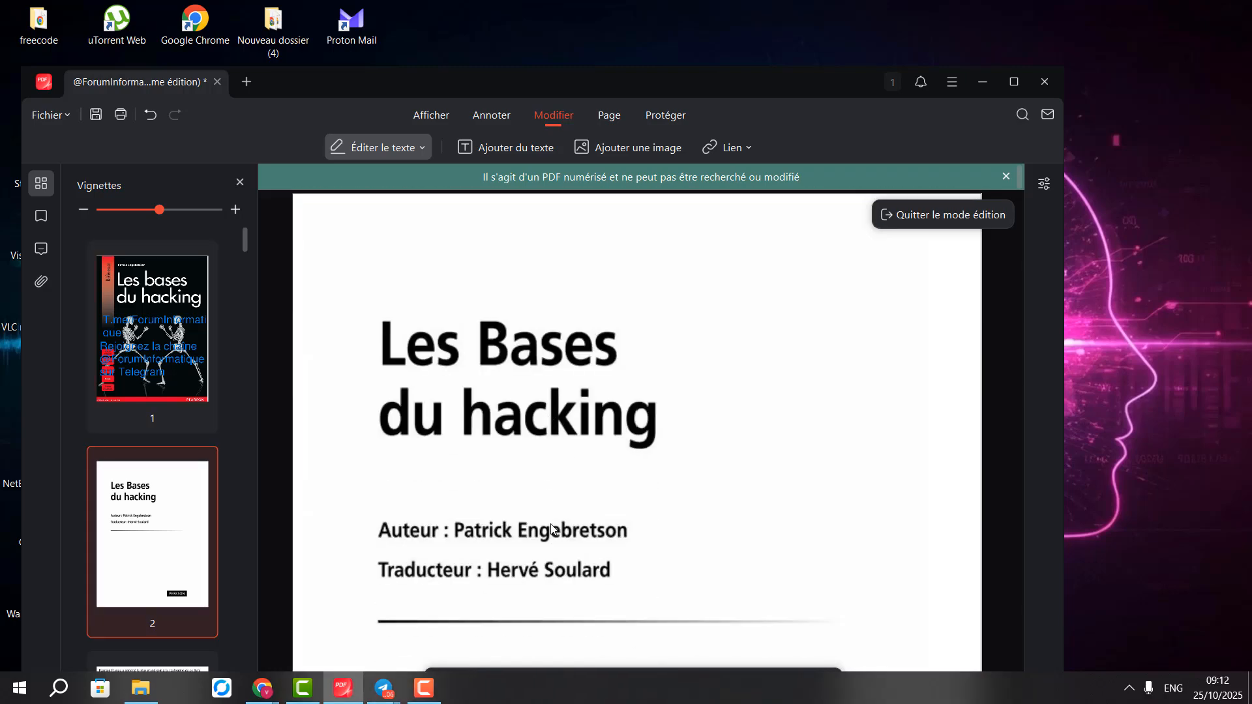
scroll(551, 528, "down", 8)
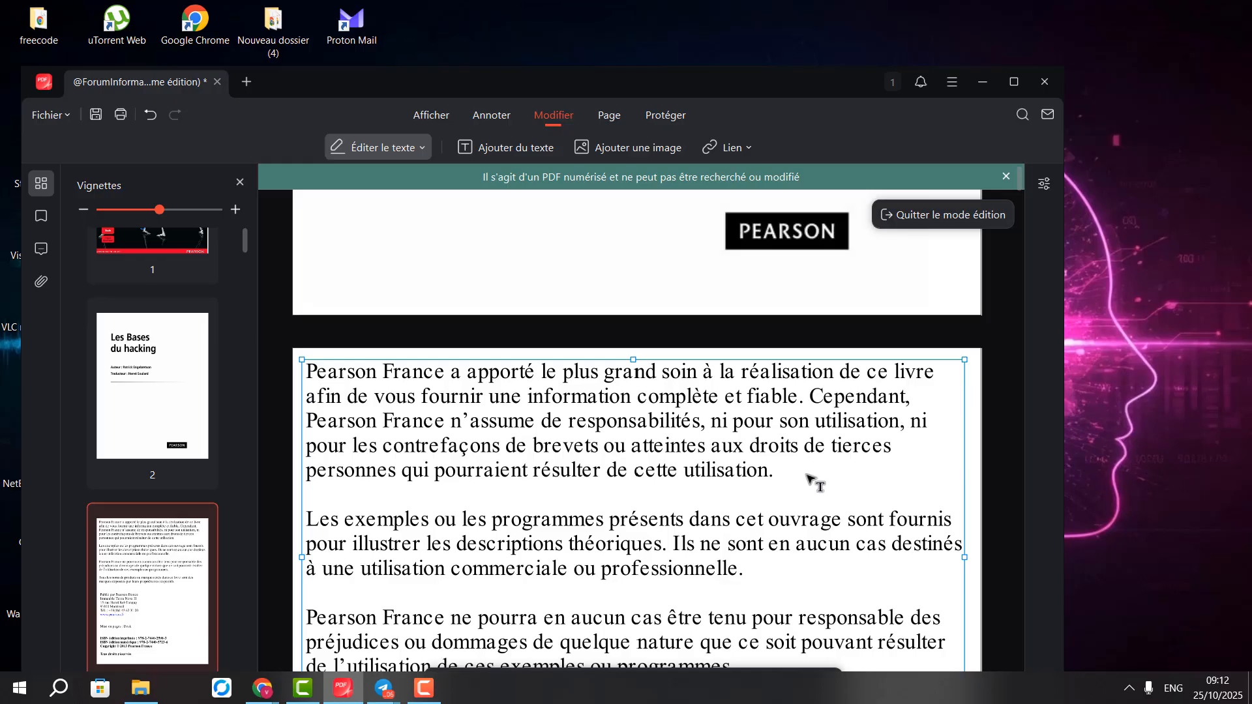
scroll(605, 535, "down", 8)
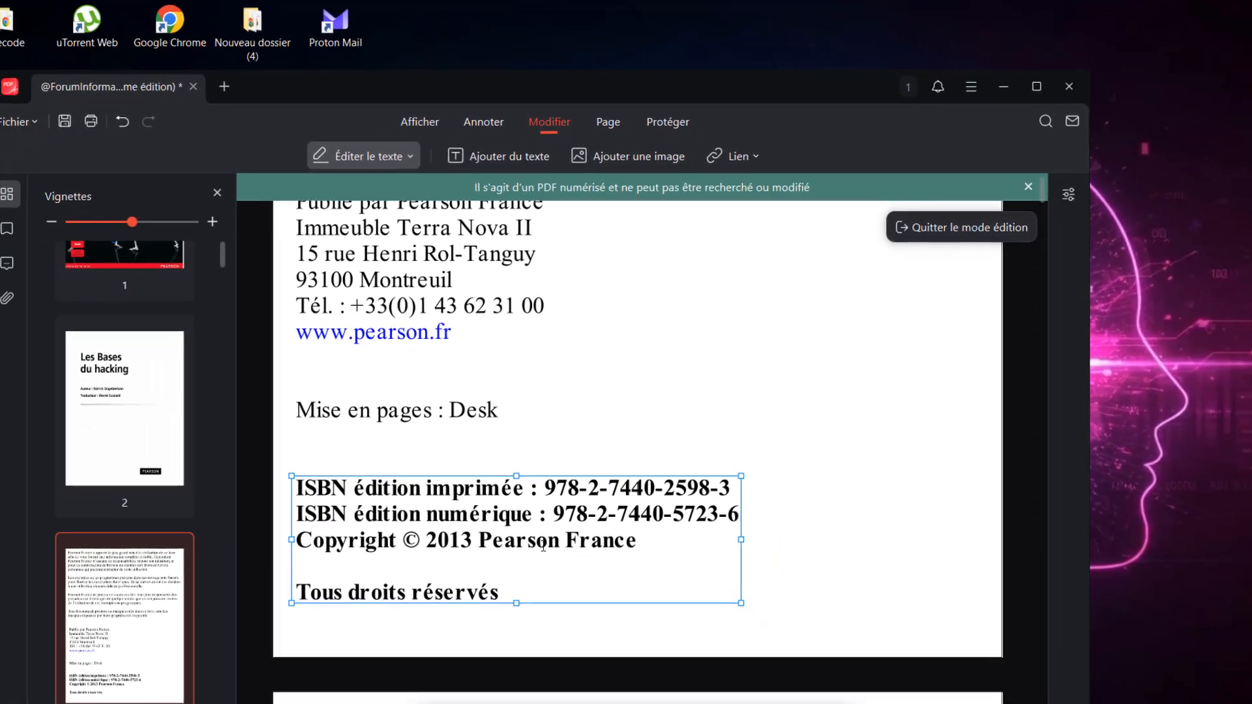
scroll(578, 506, "down", 5)
scroll(375, 280, "up", 3)
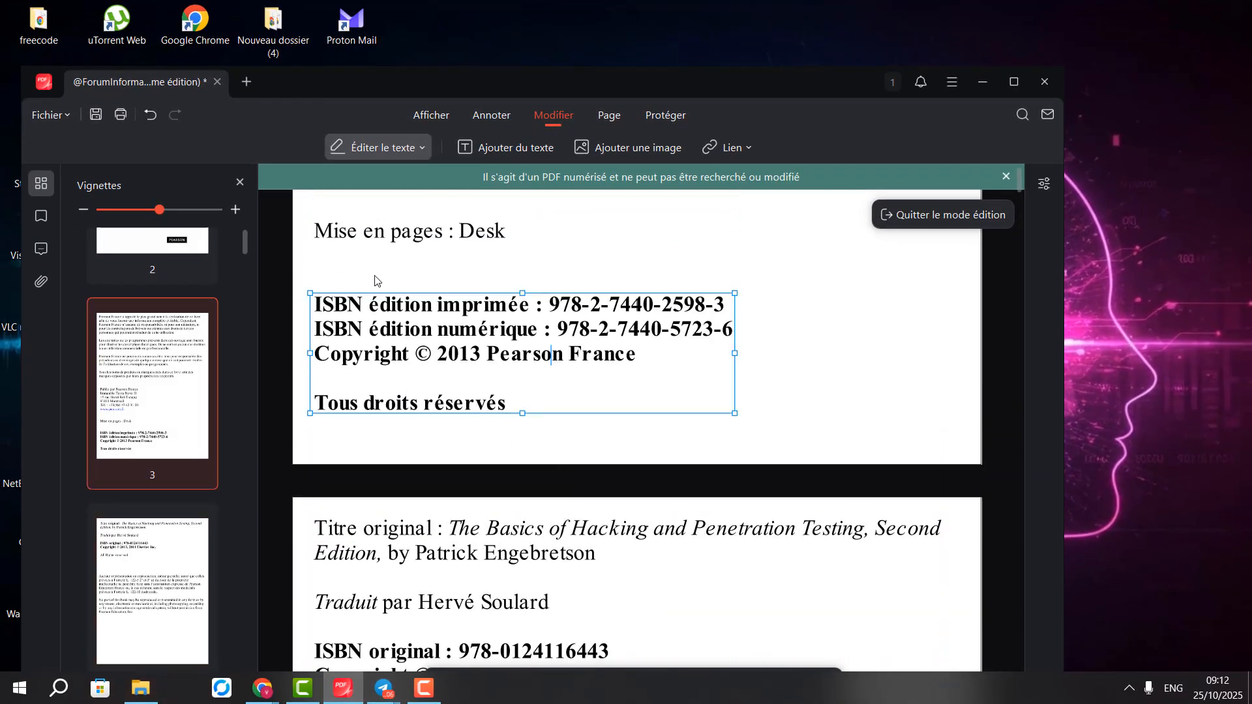
left_click(421, 145)
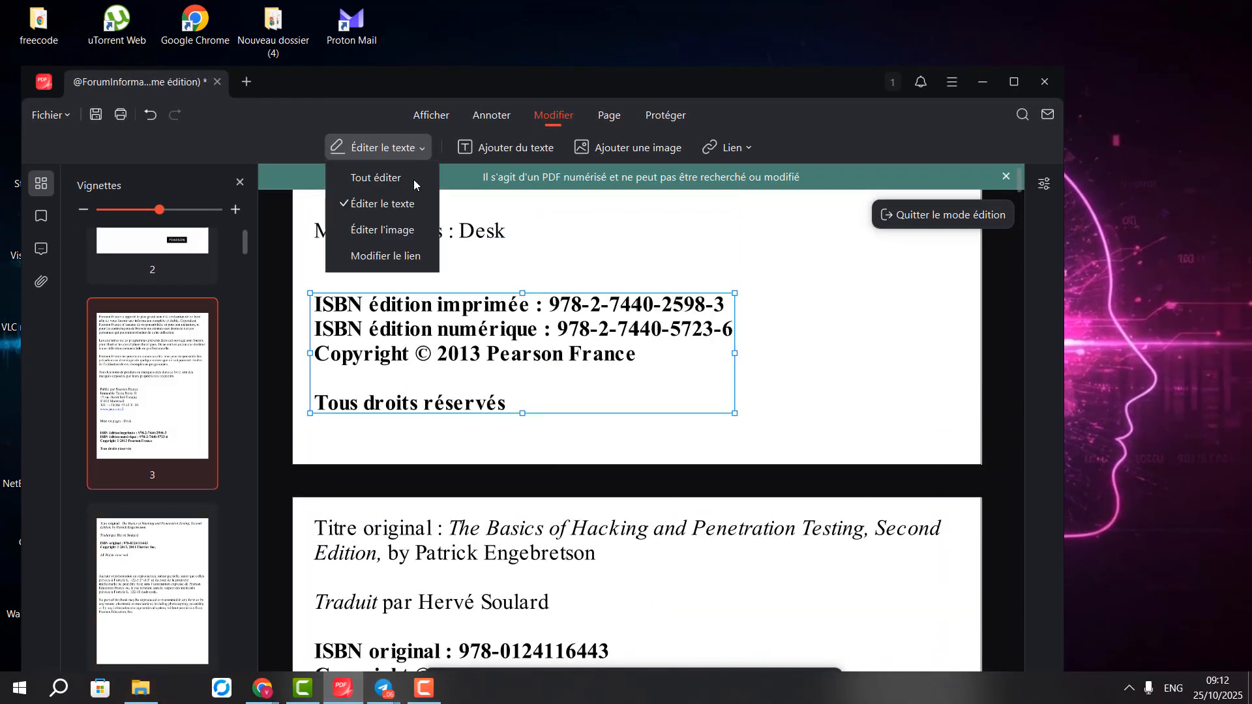
Switch to image-only editing and select the cover image on page 1
left_click(403, 228)
scroll(606, 385, "down", 7)
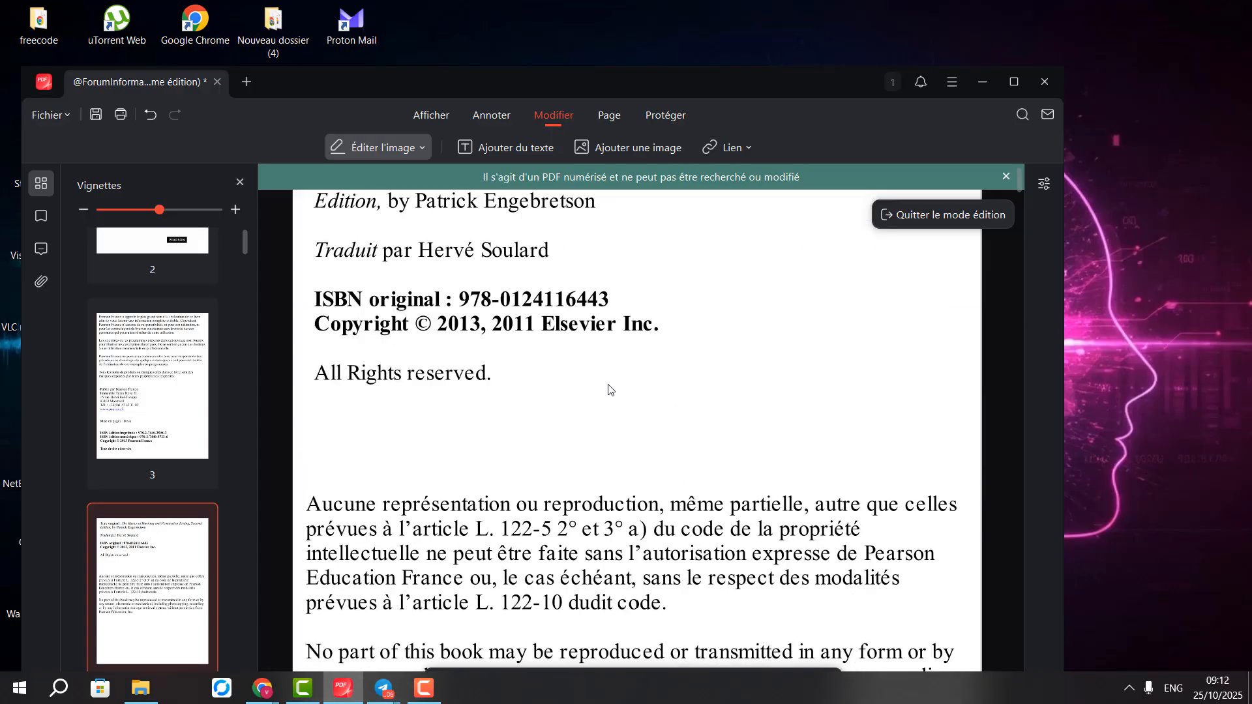
scroll(710, 343, "up", 8)
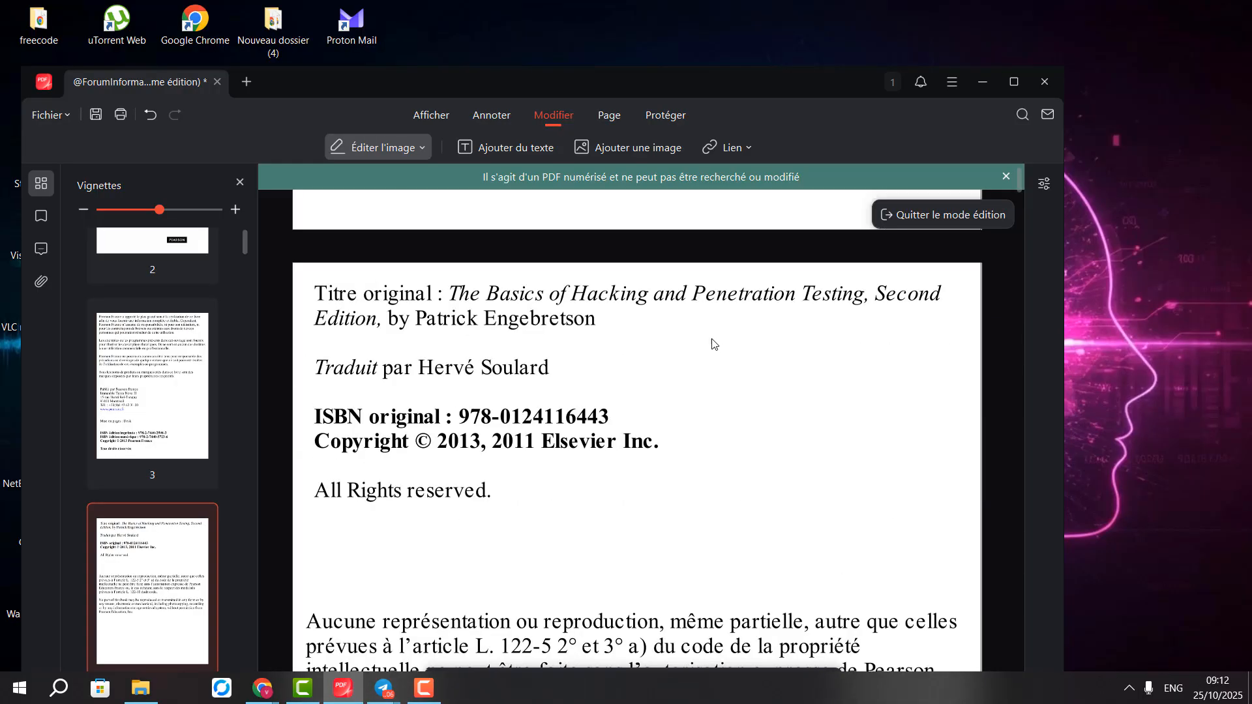
scroll(714, 341, "up", 14)
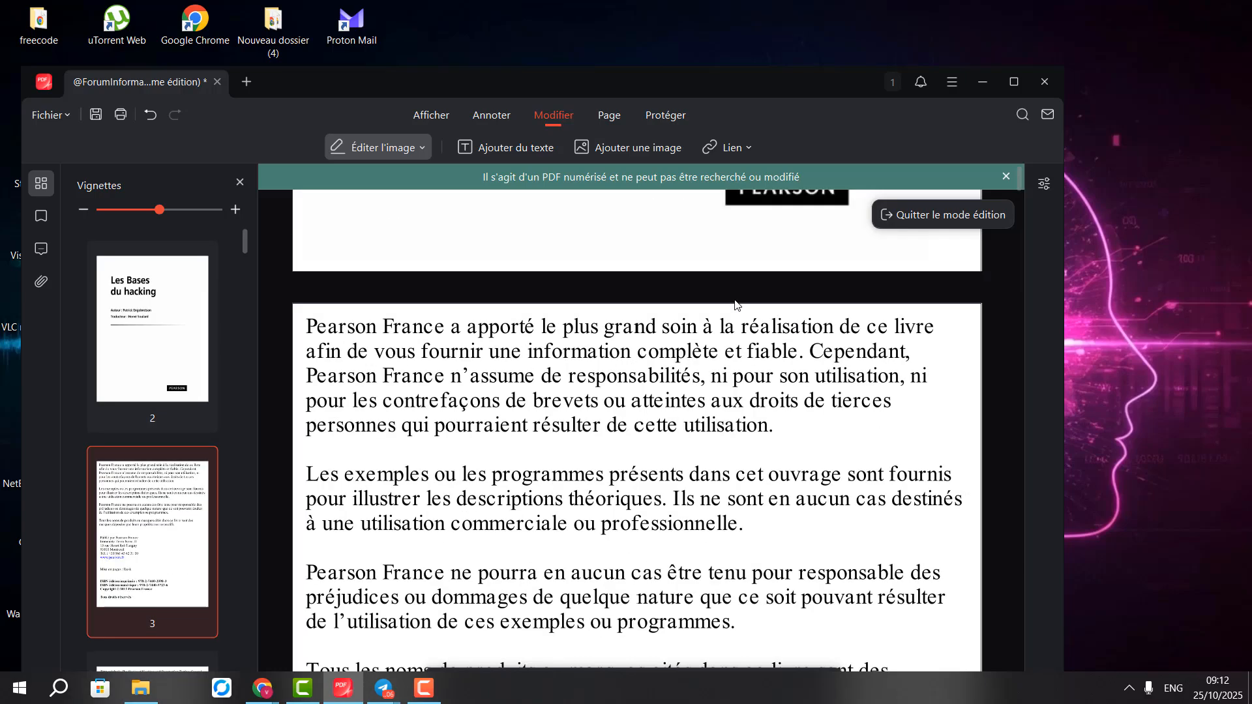
scroll(727, 329, "up", 13)
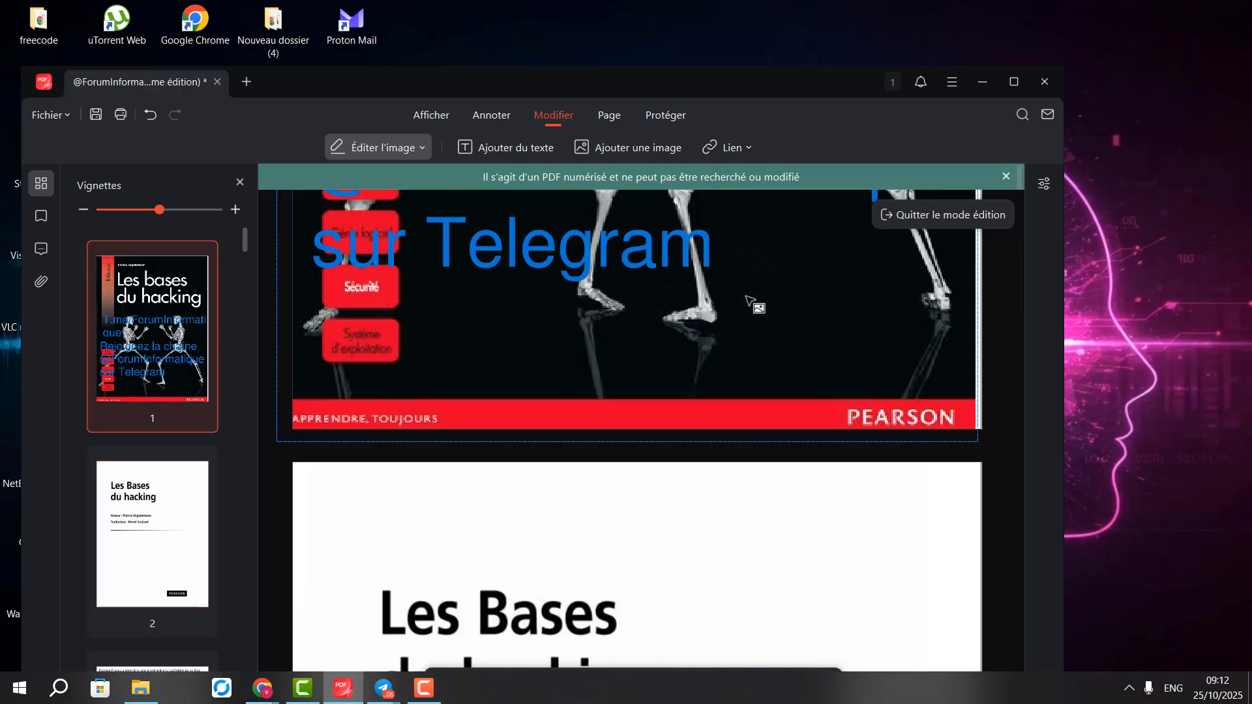
left_click(717, 350)
scroll(721, 379, "up", 2)
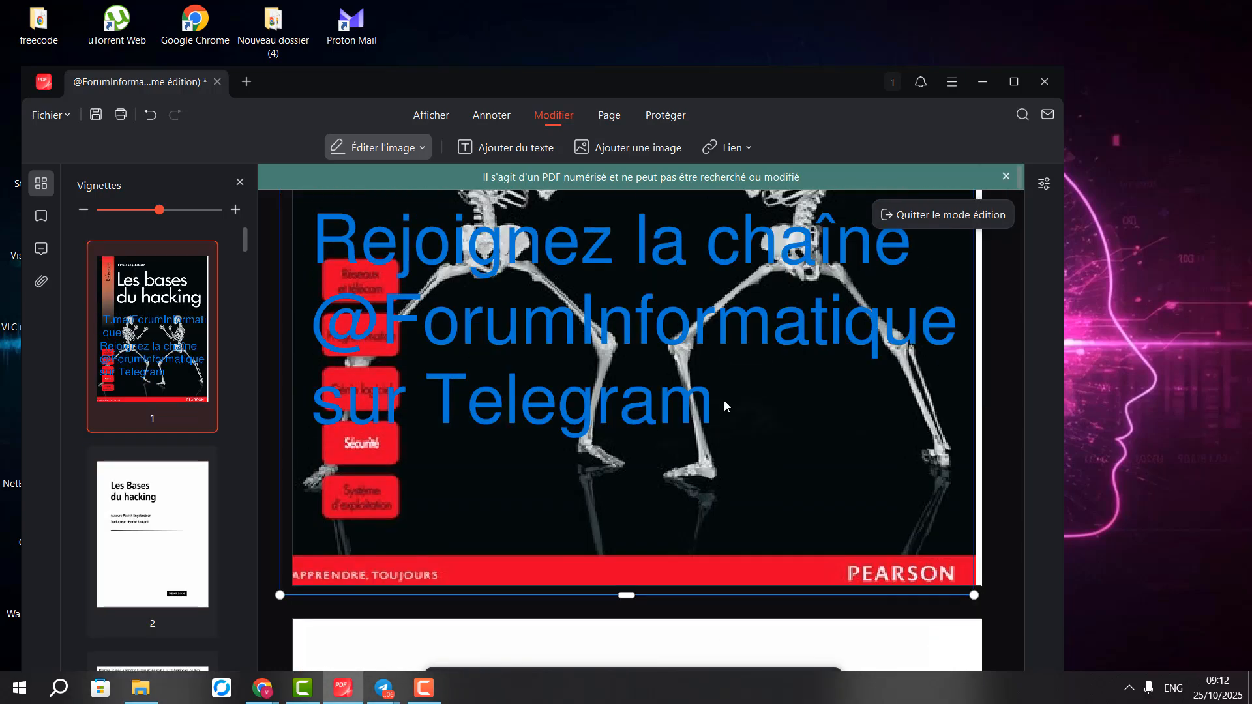
Check the blue Telegram text's actions without deleting it, then start adding an image
right_click(806, 373)
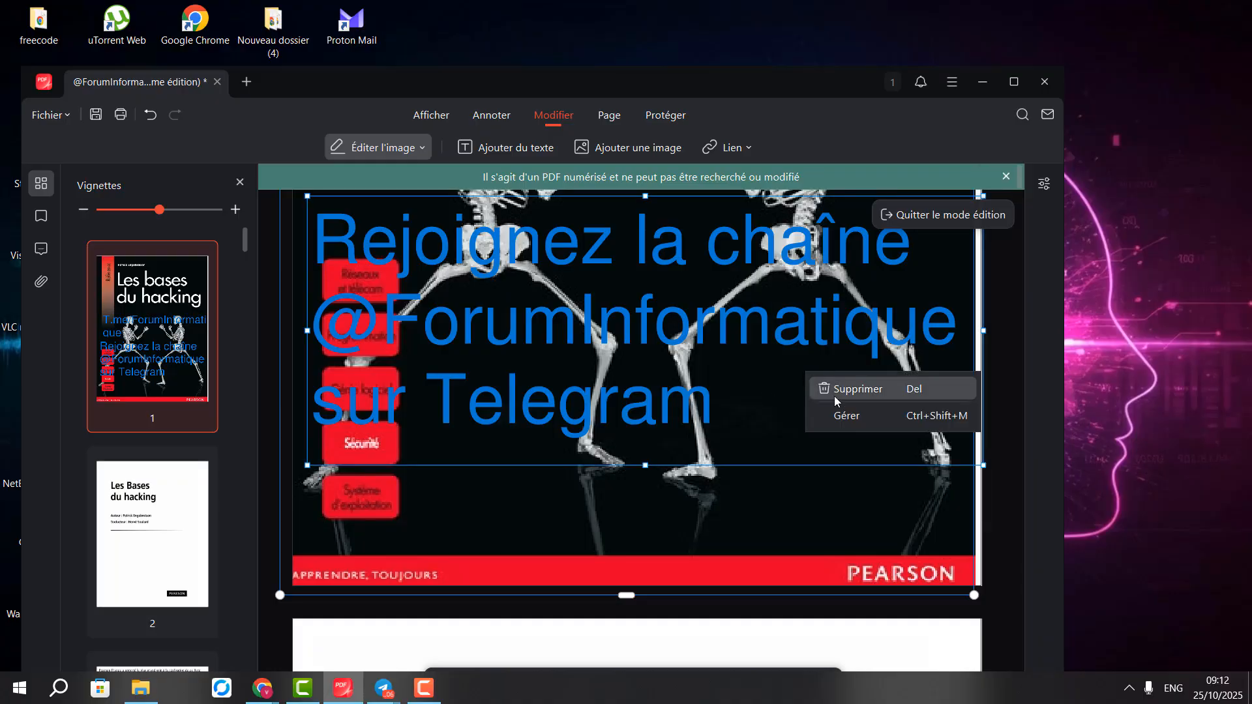
left_click(589, 532)
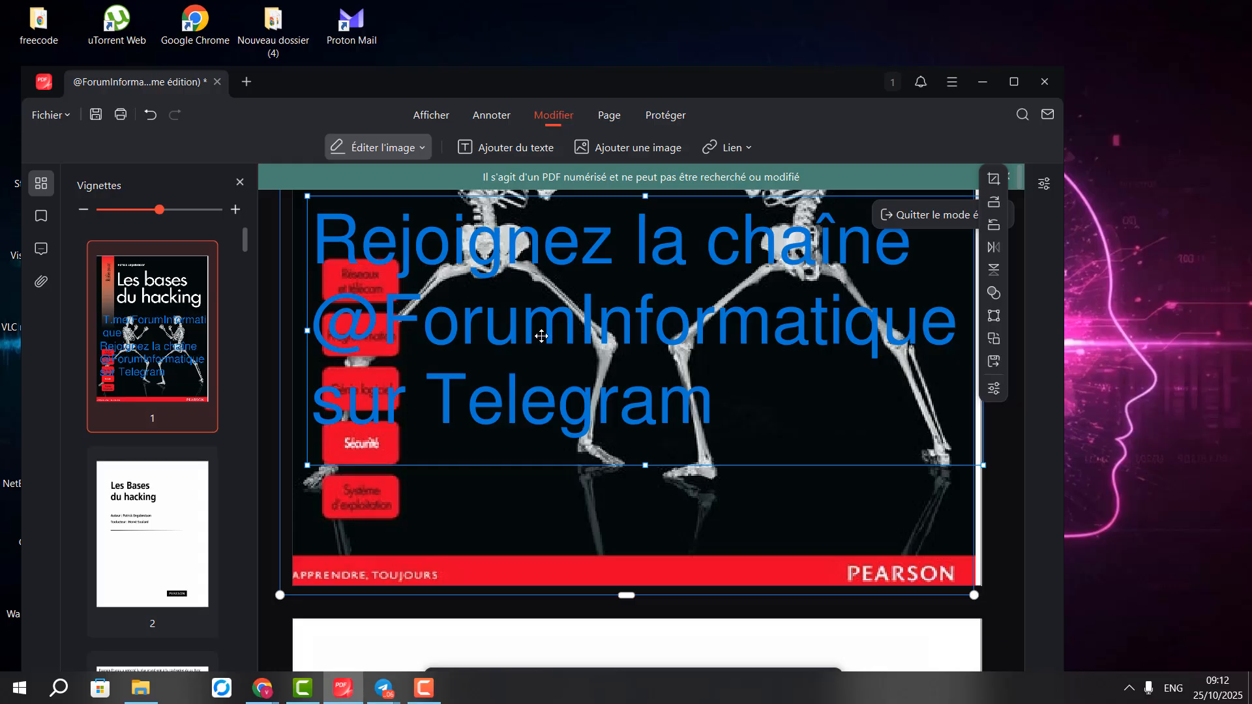
left_click(624, 150)
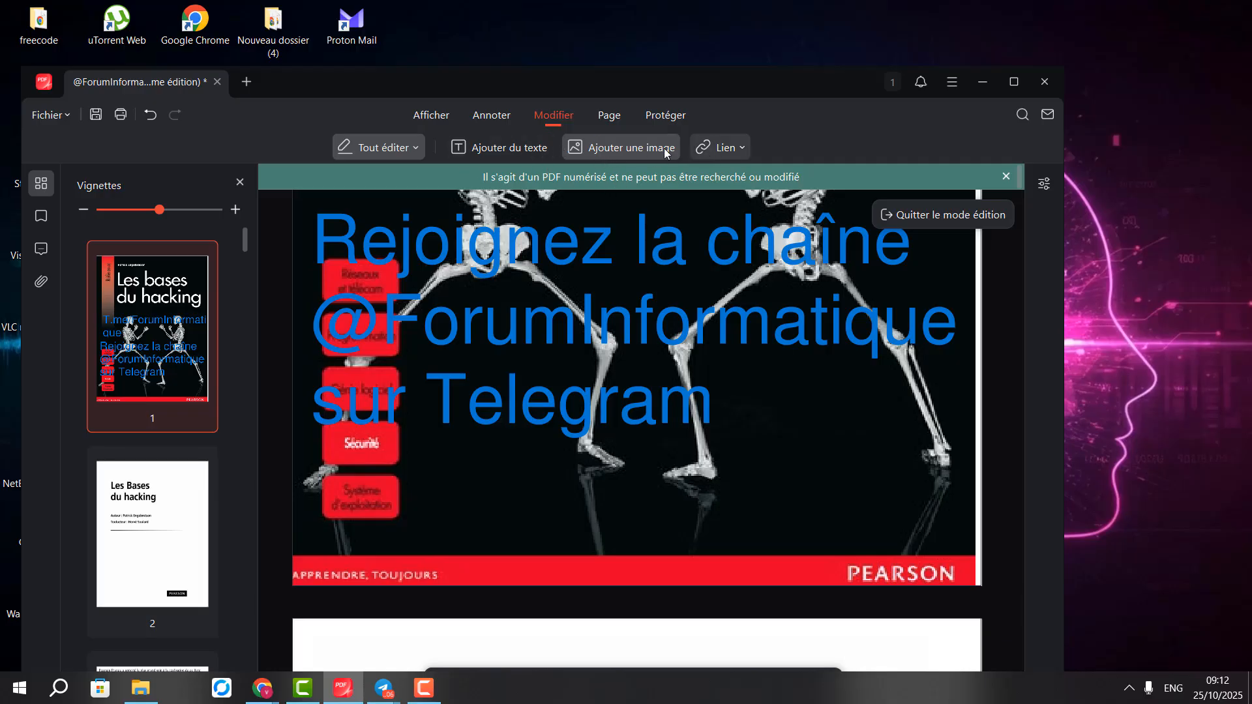
Nudge the editor window, scroll to page 3's Pearson disclaimer, and list the editing modes
left_click_drag(335, 84, 394, 58)
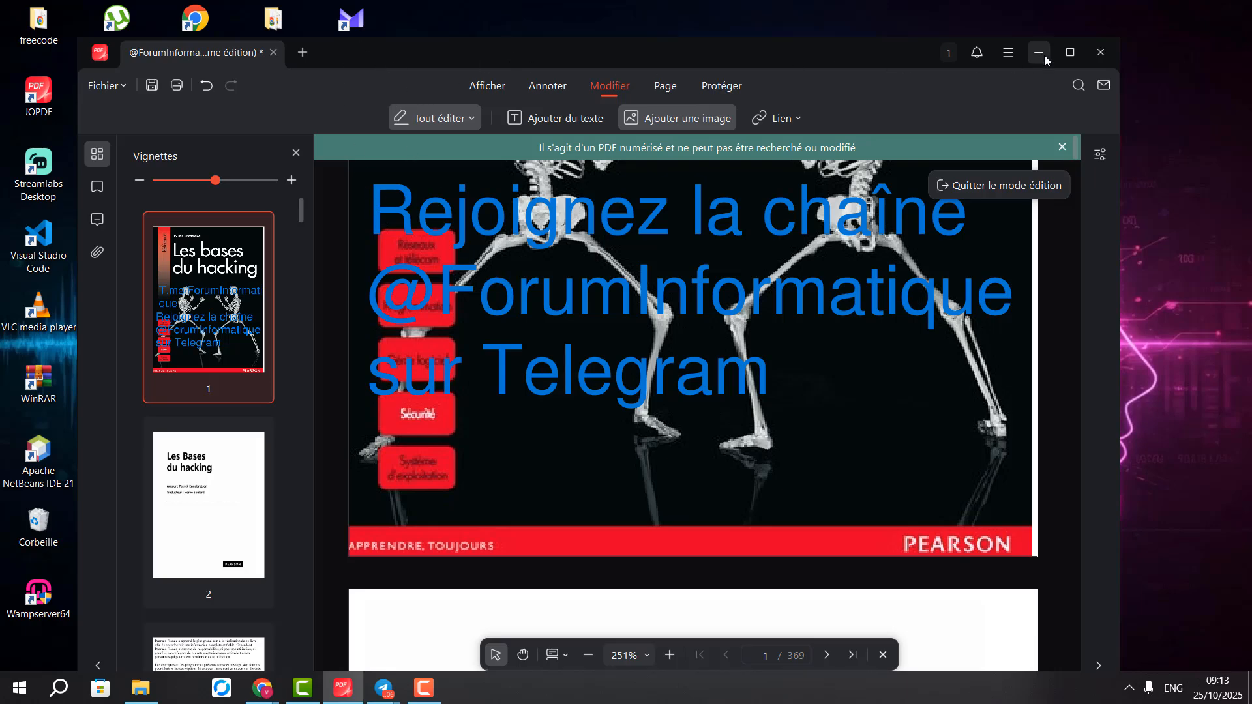
scroll(595, 358, "down", 2)
scroll(595, 358, "down", 15)
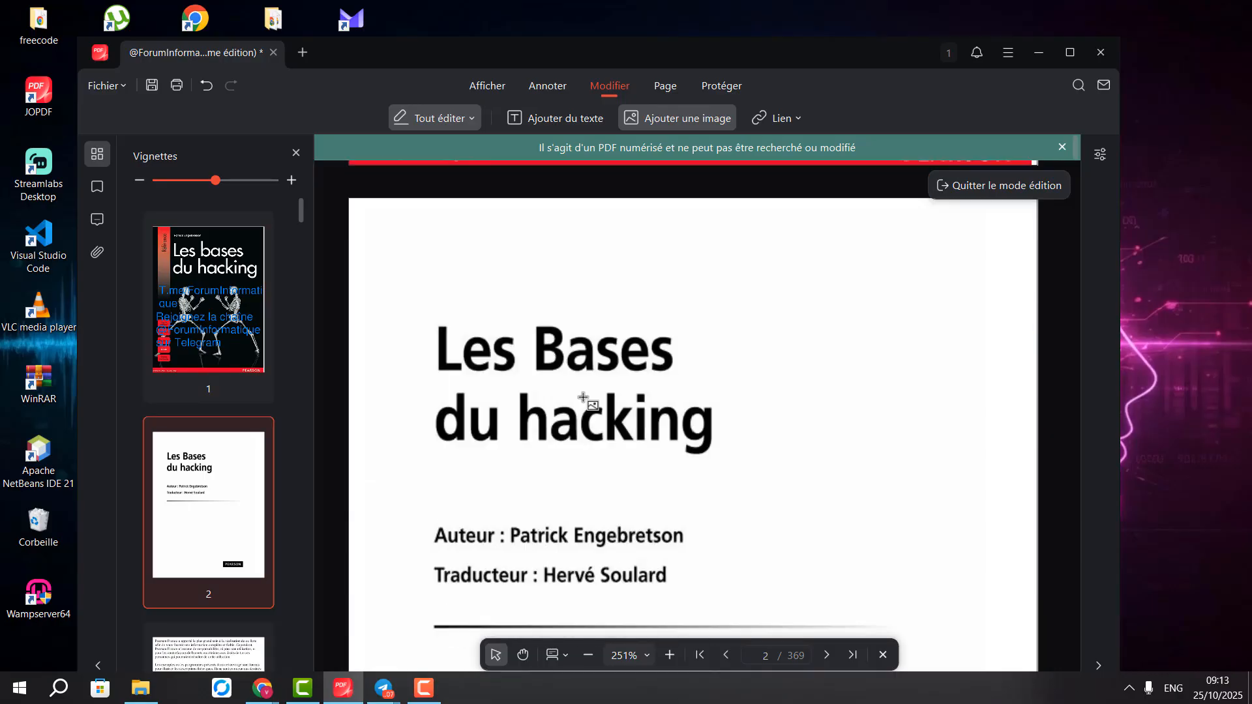
scroll(521, 496, "down", 3)
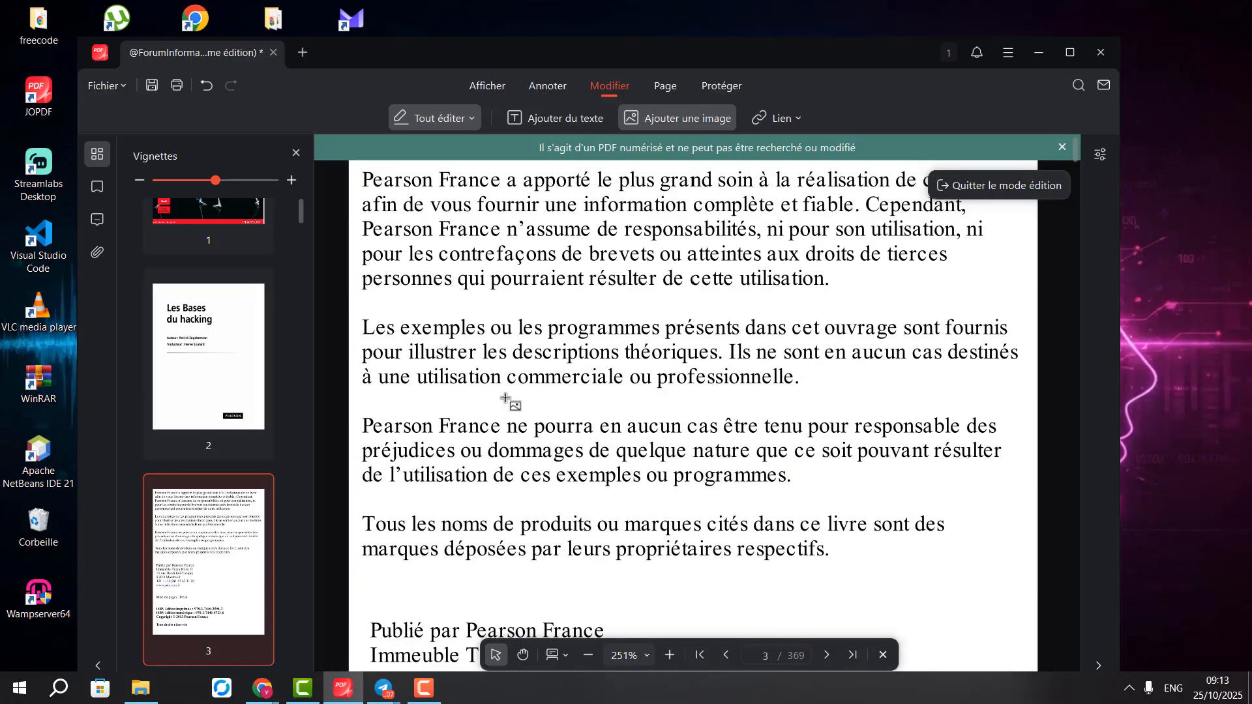
scroll(538, 369, "up", 2)
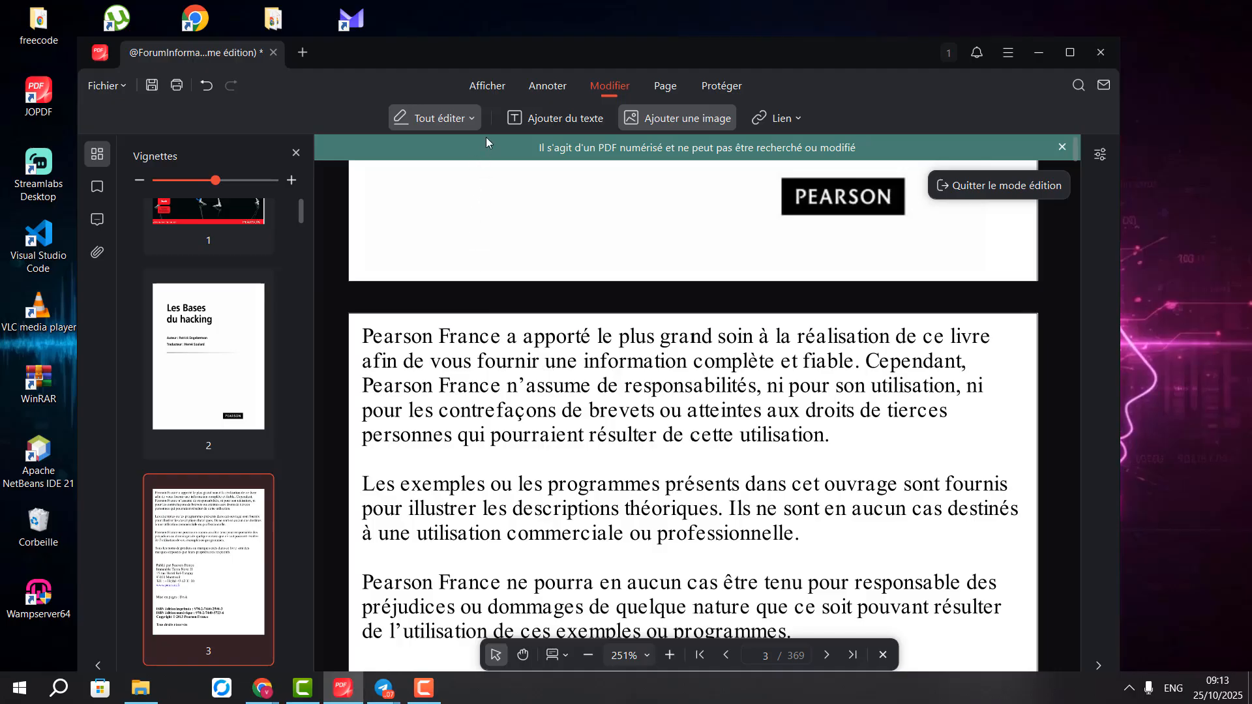
left_click(471, 120)
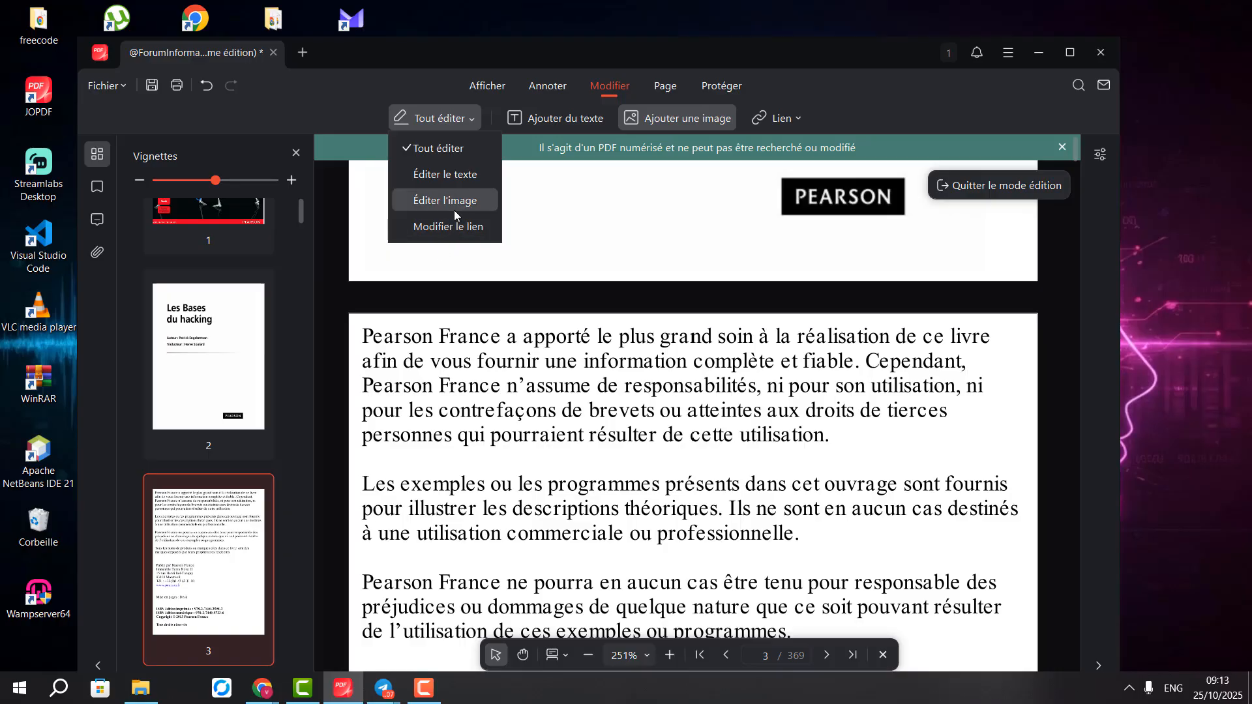
Dismiss the mode menu and step through the book's thumbnails to pages 2, 3 and 5
left_click(522, 427)
scroll(522, 424, "down", 6)
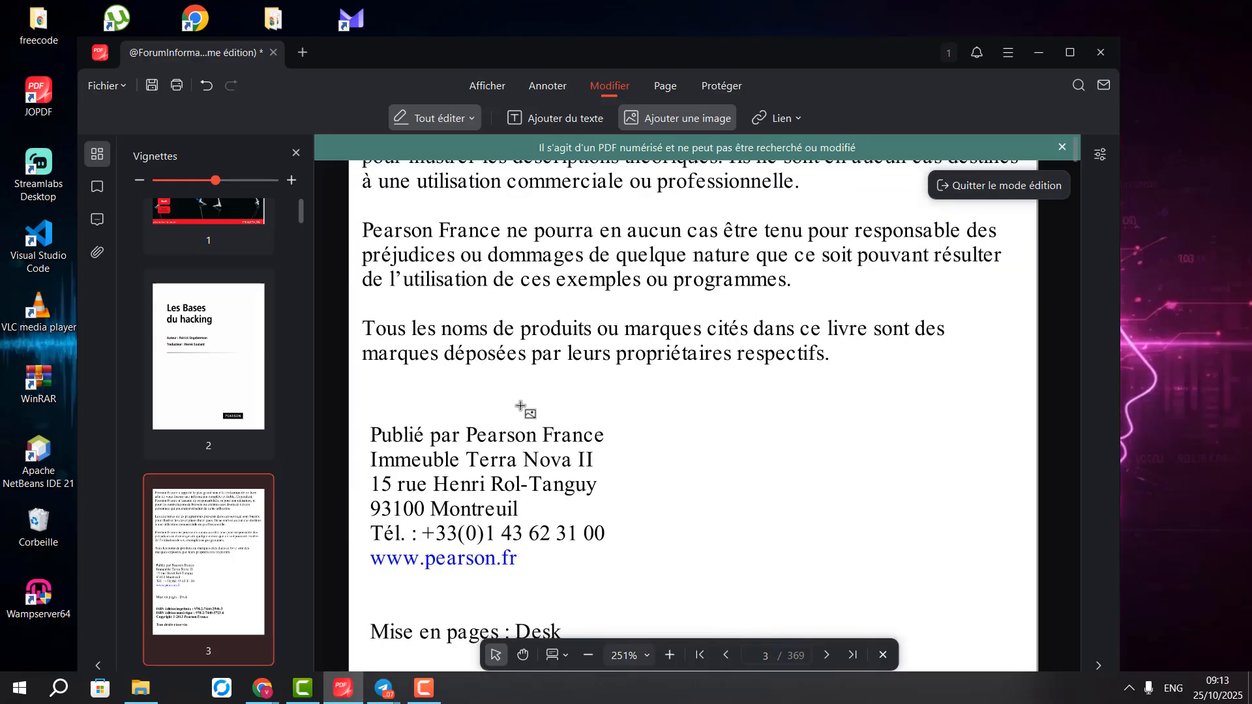
left_click(184, 395)
left_click(210, 542)
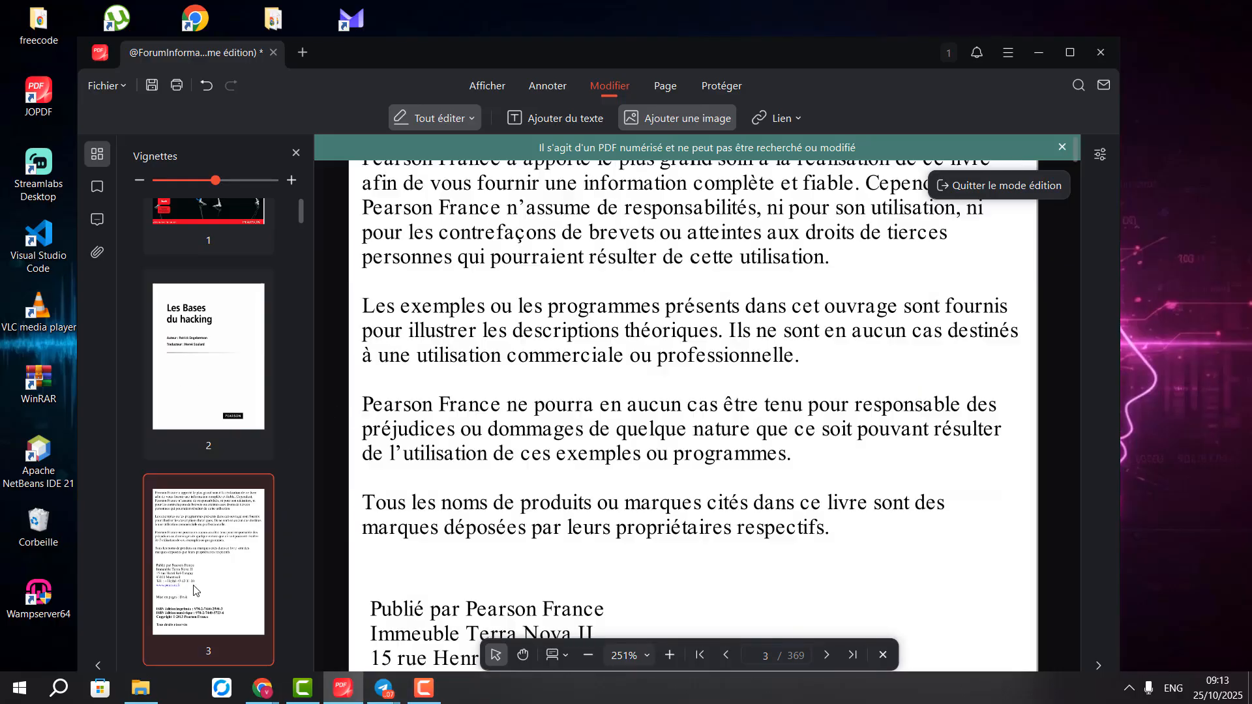
scroll(182, 551, "down", 5)
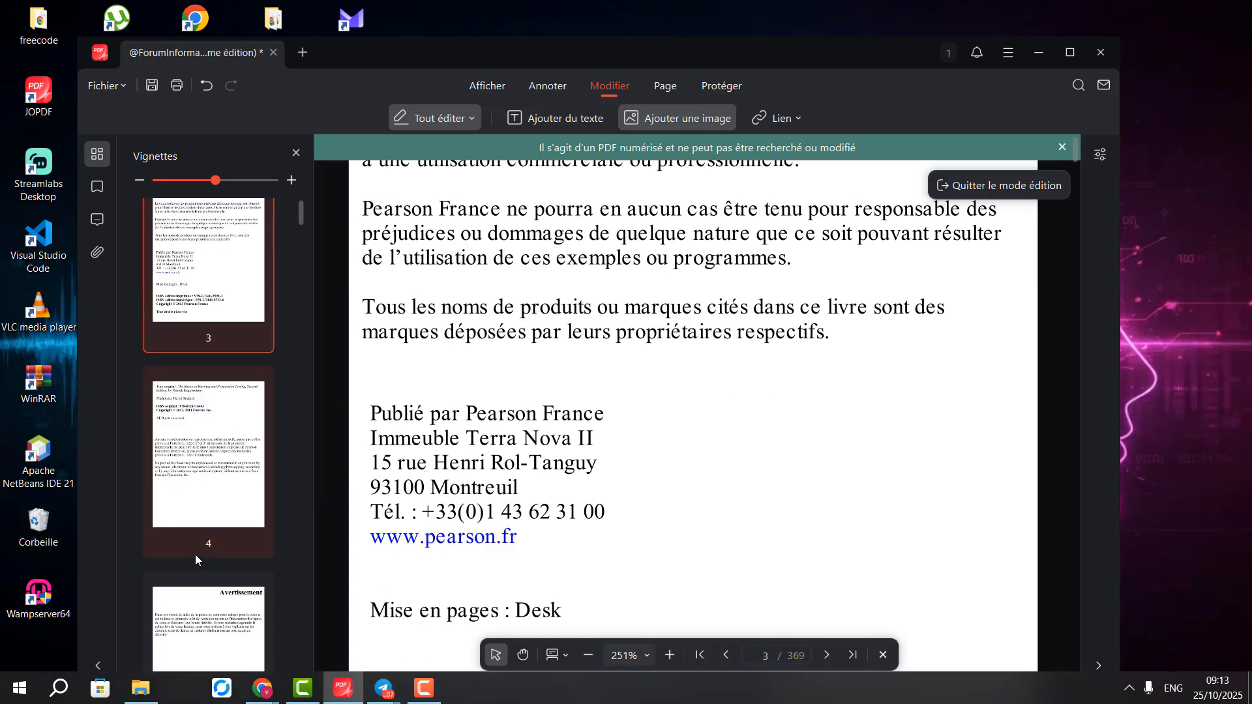
left_click(219, 551)
Read through page 5, then minimize JOPDF and restore it from the taskbar
scroll(506, 439, "down", 3)
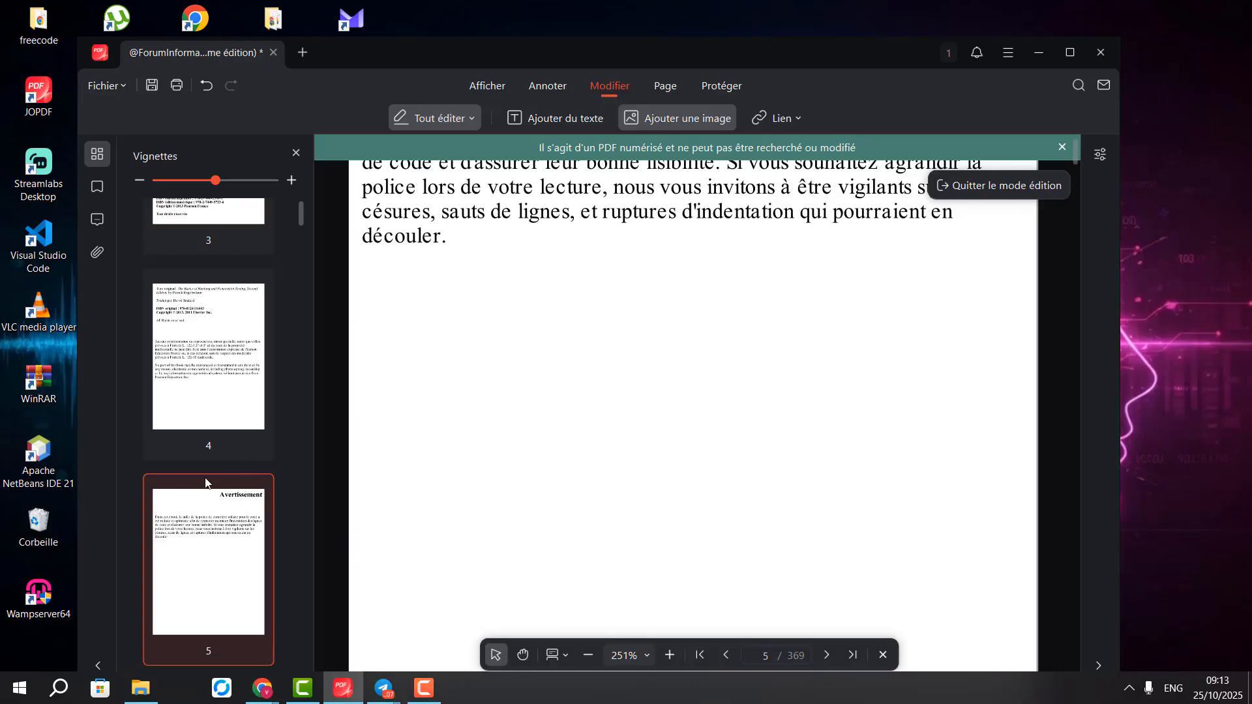
scroll(231, 559, "down", 2)
scroll(235, 508, "down", 2)
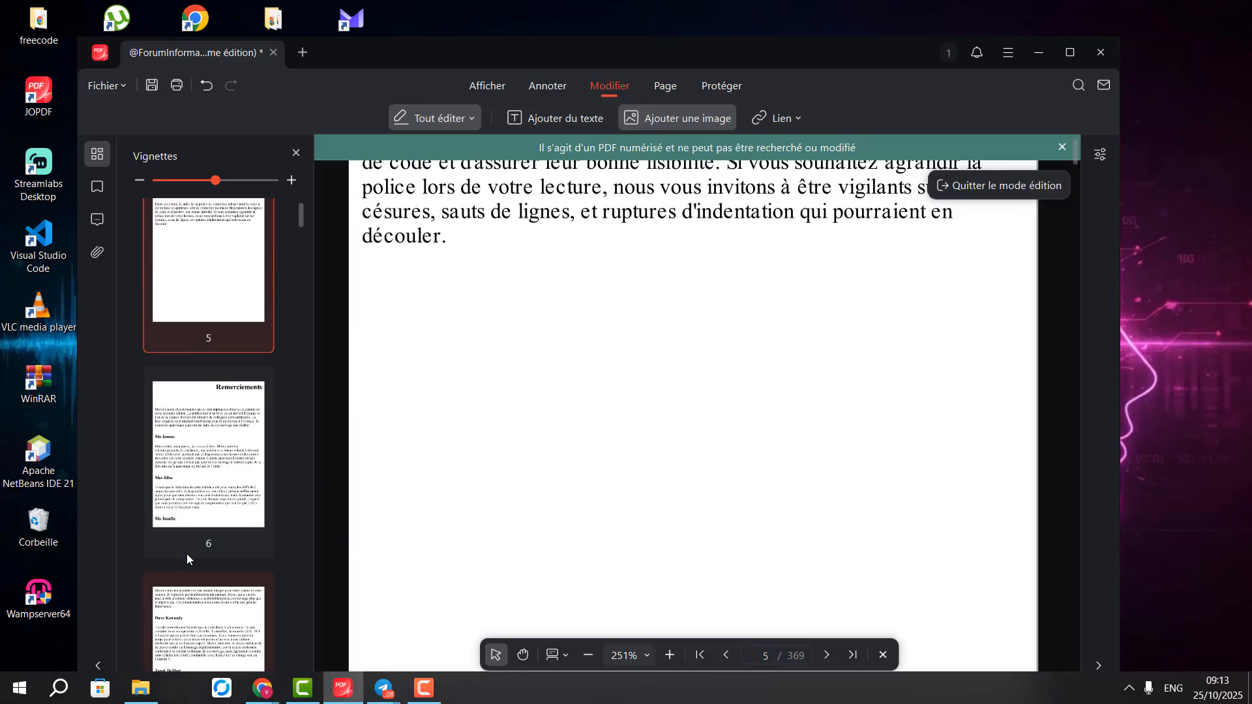
scroll(461, 456, "up", 1)
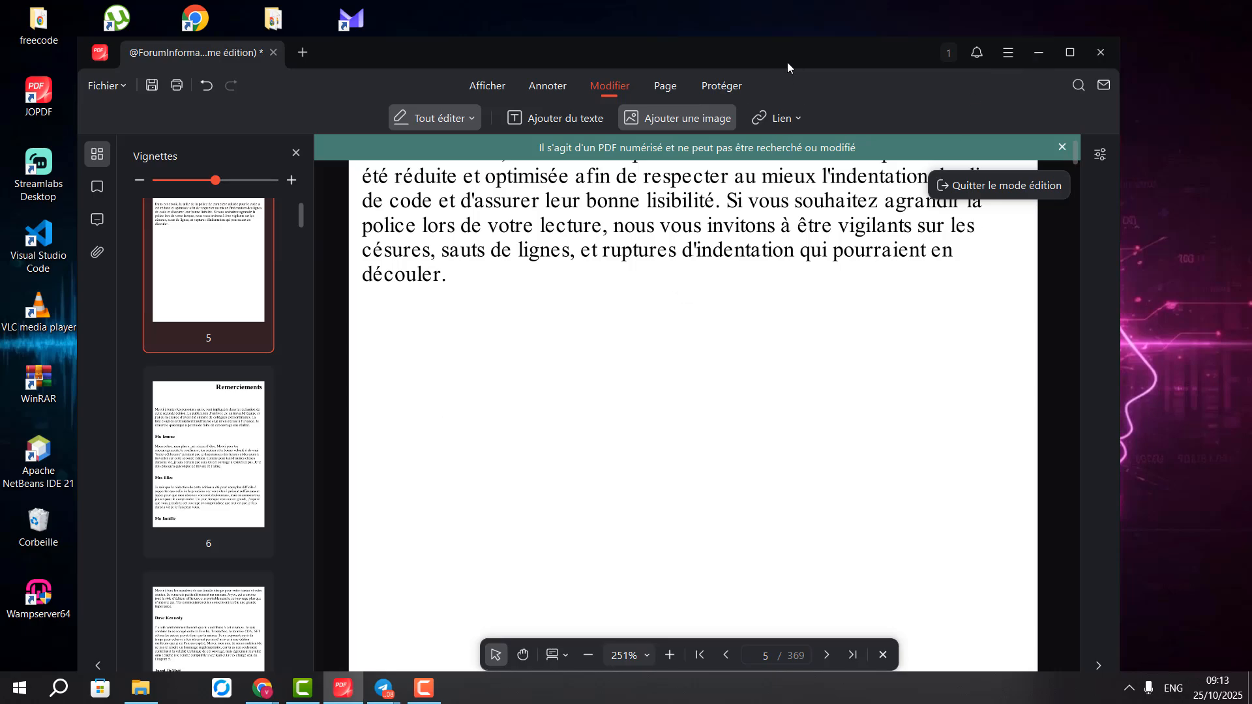
left_click(1038, 54)
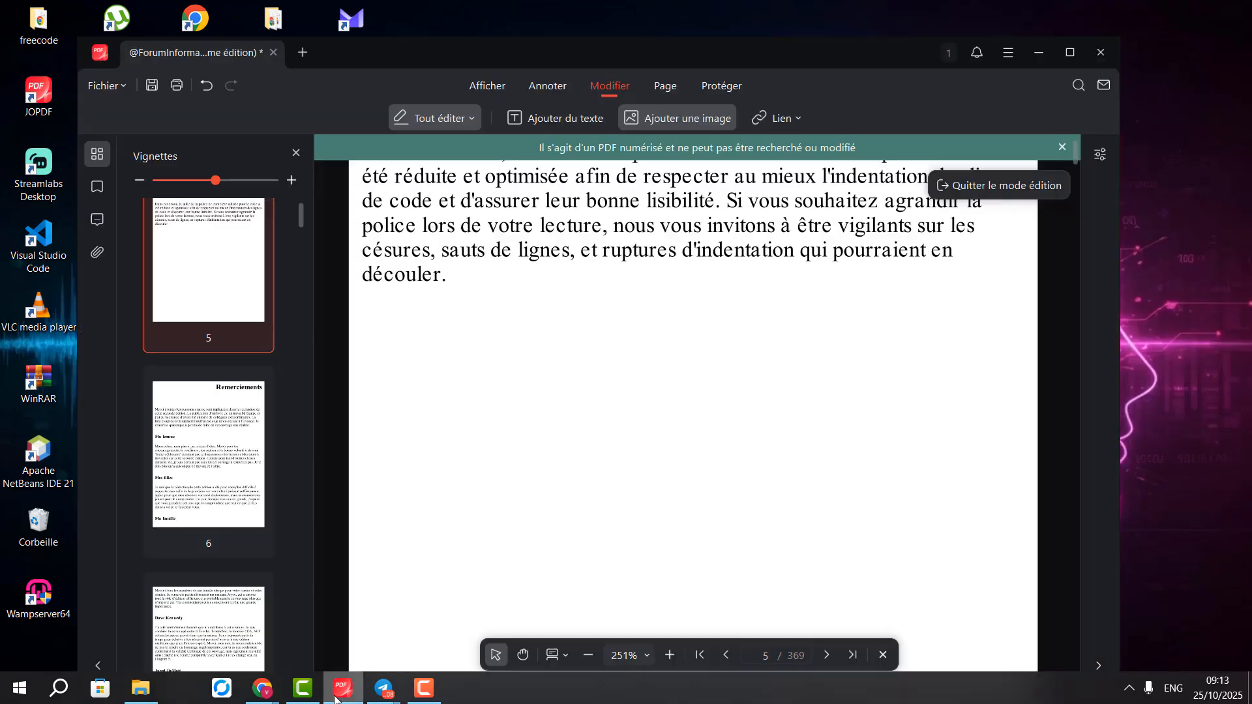
left_click(343, 688)
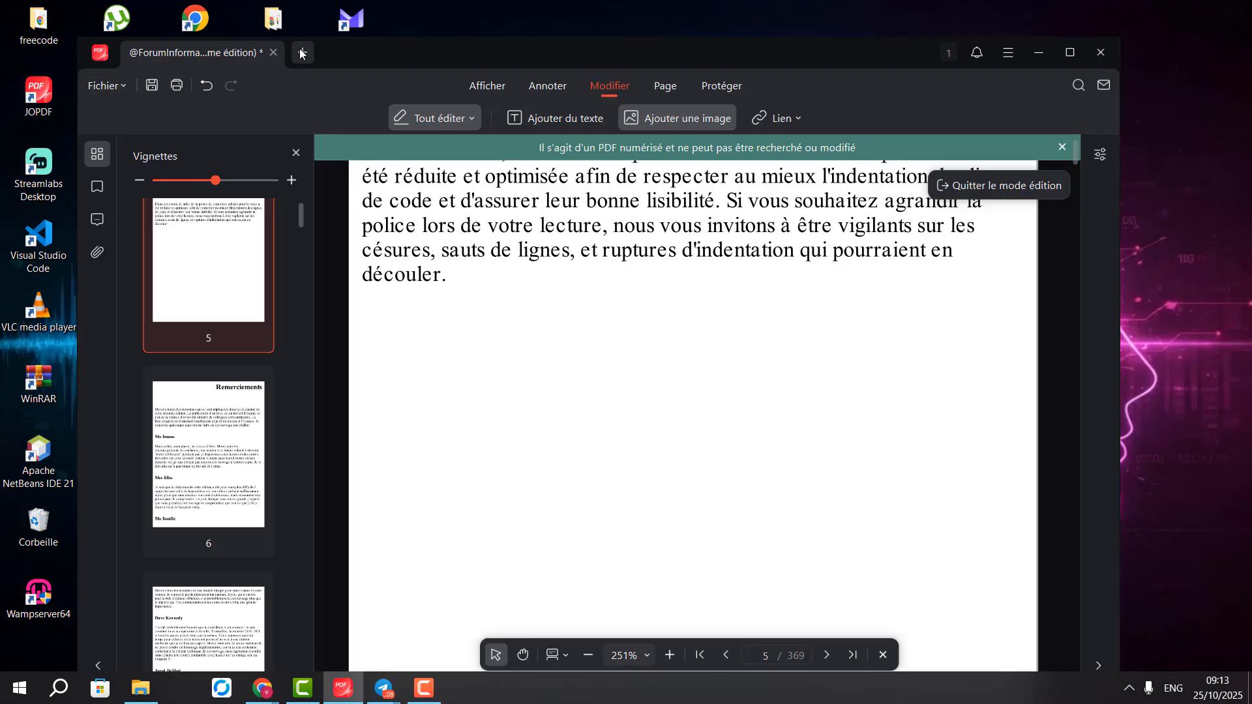
Close the hacking book tab, choosing Ne pas enregistrer to discard its edits
left_click(274, 52)
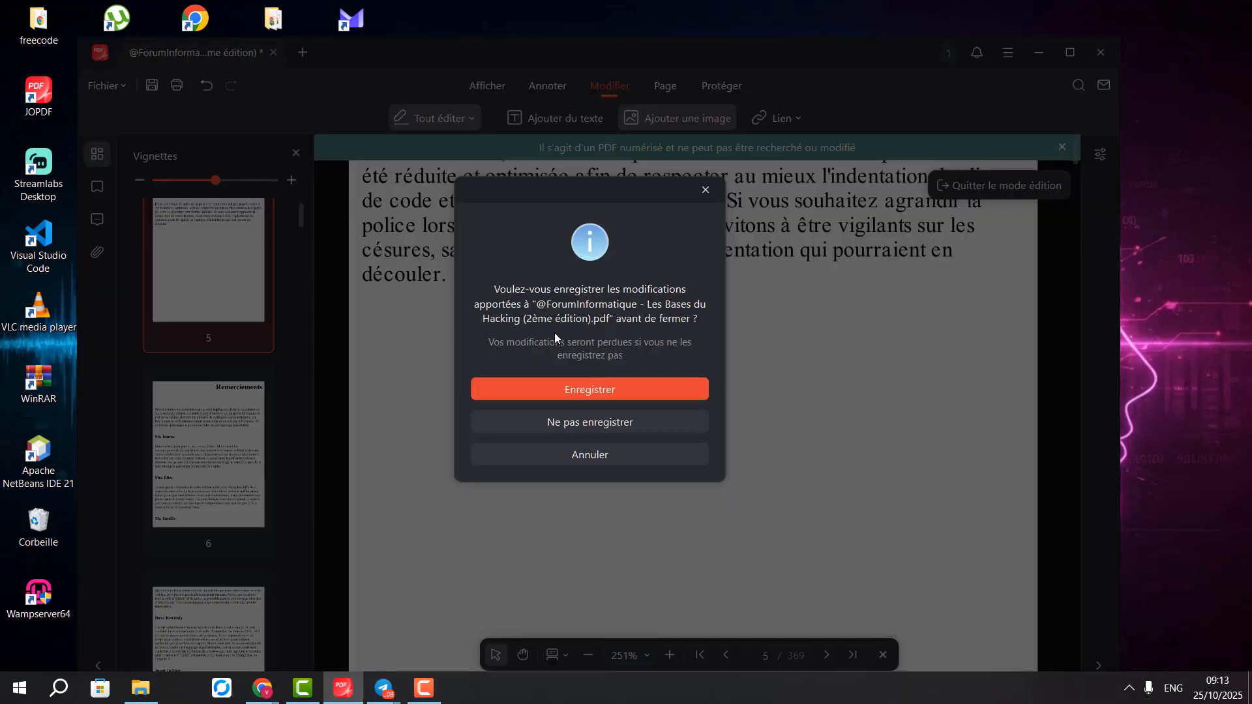
left_click(581, 429)
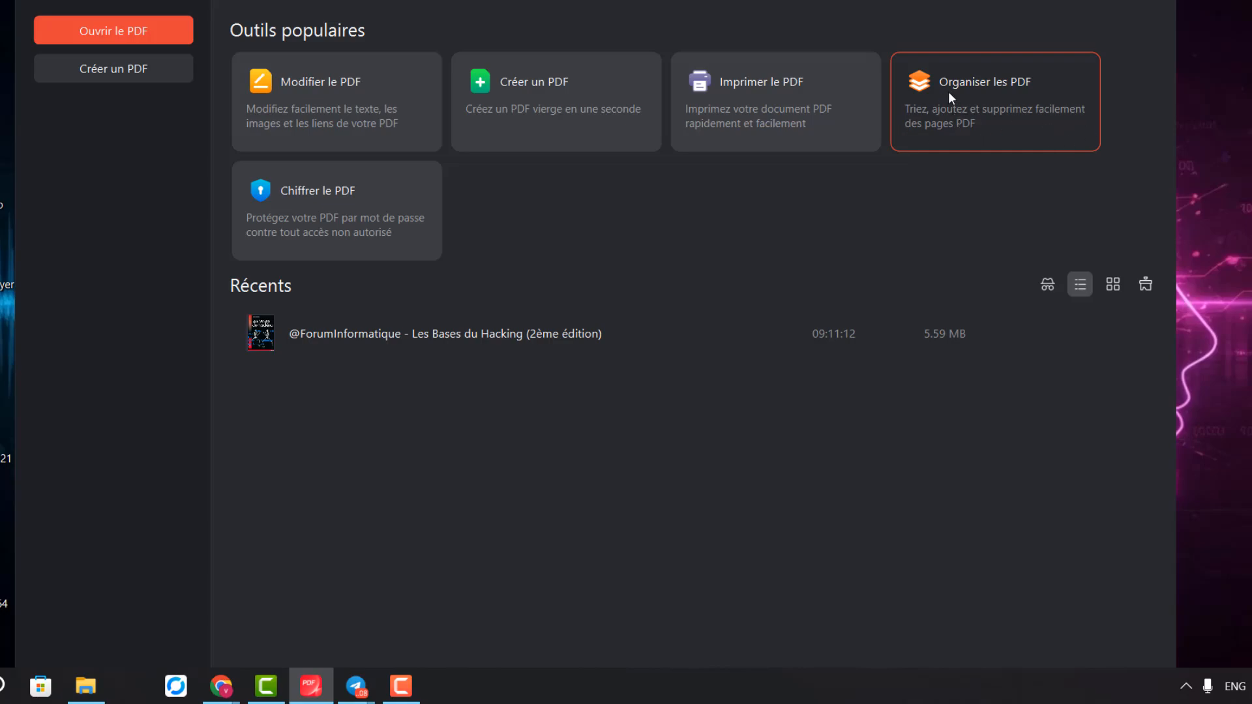
Open '1. TP1_Rappel SQL_2019-2020 (1).pdf' from the file browser
left_click(998, 121)
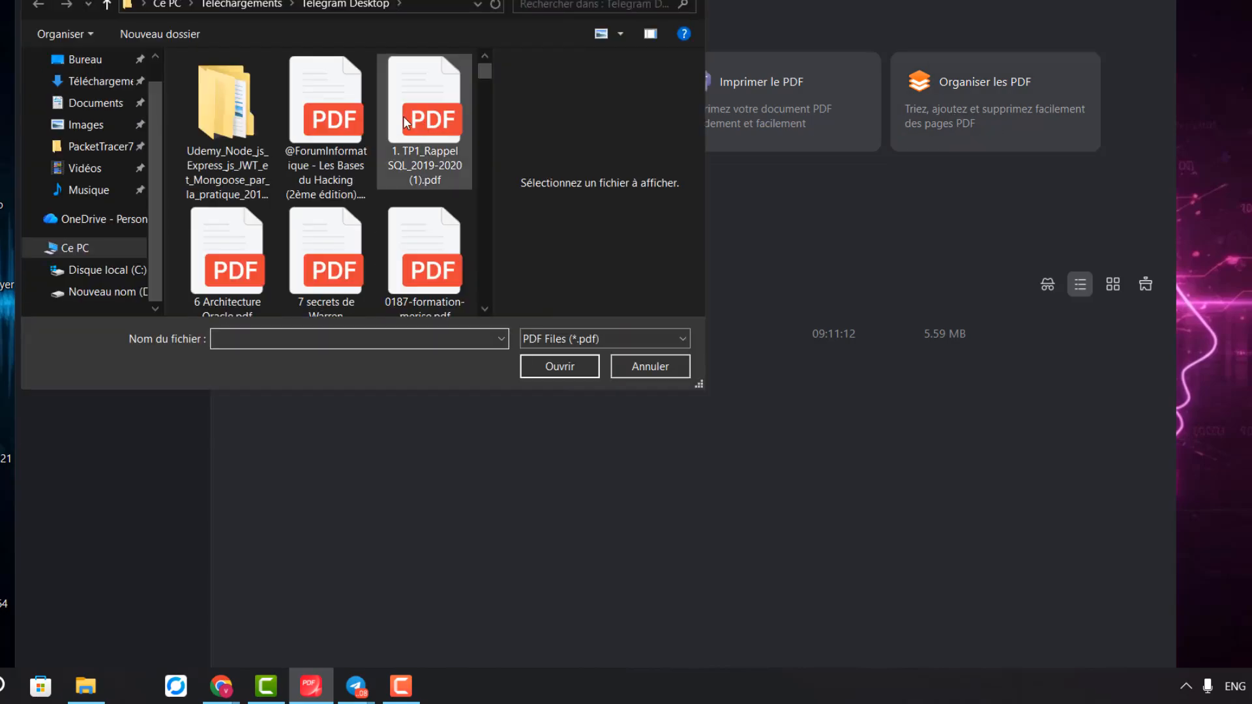
left_click(424, 152)
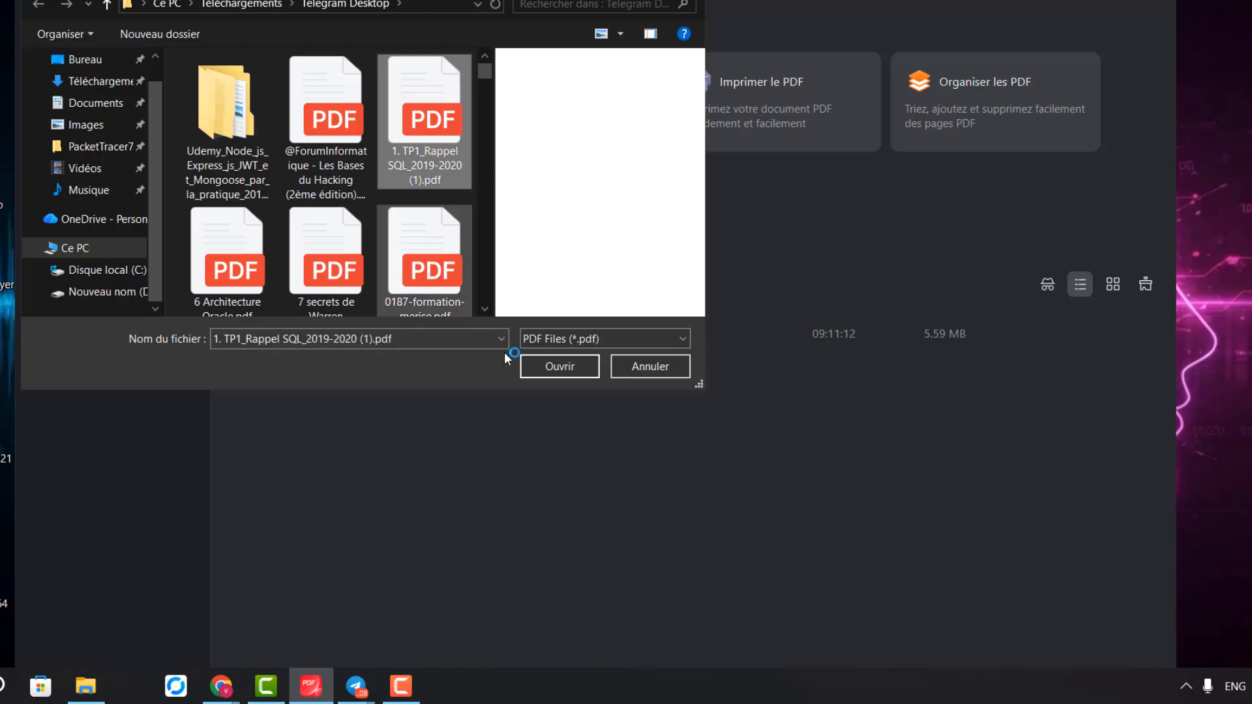
left_click(542, 364)
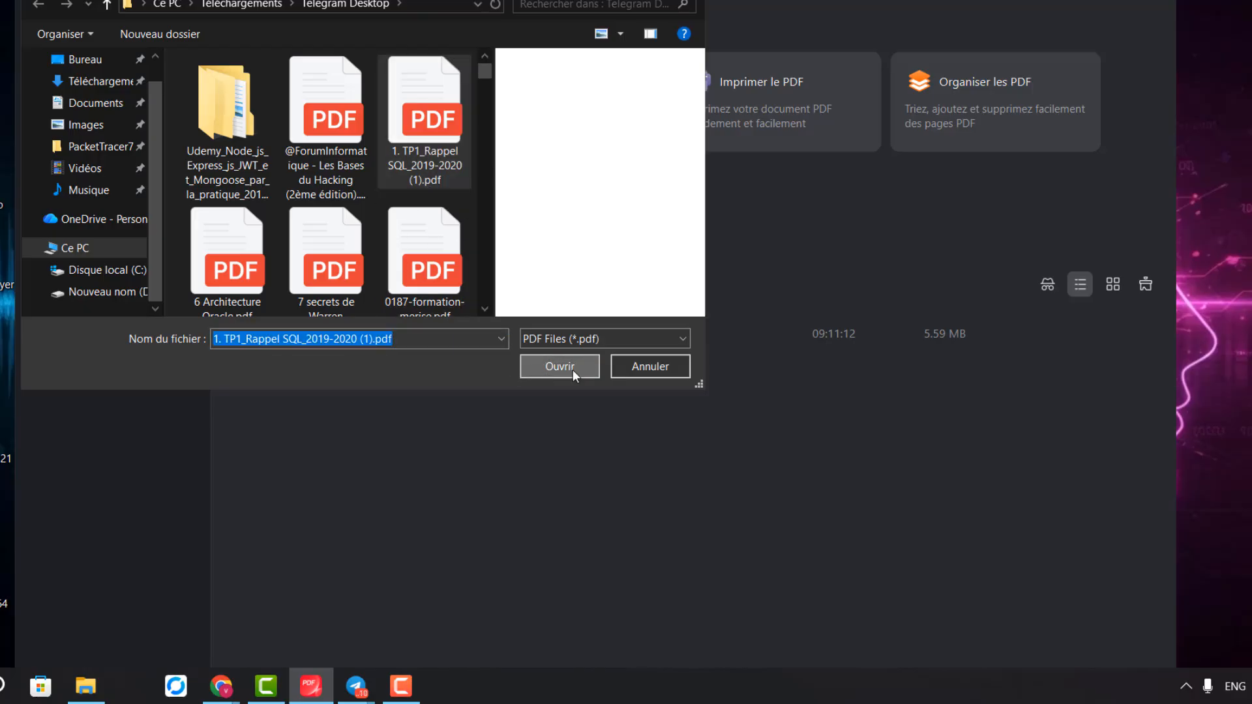
left_click(573, 367)
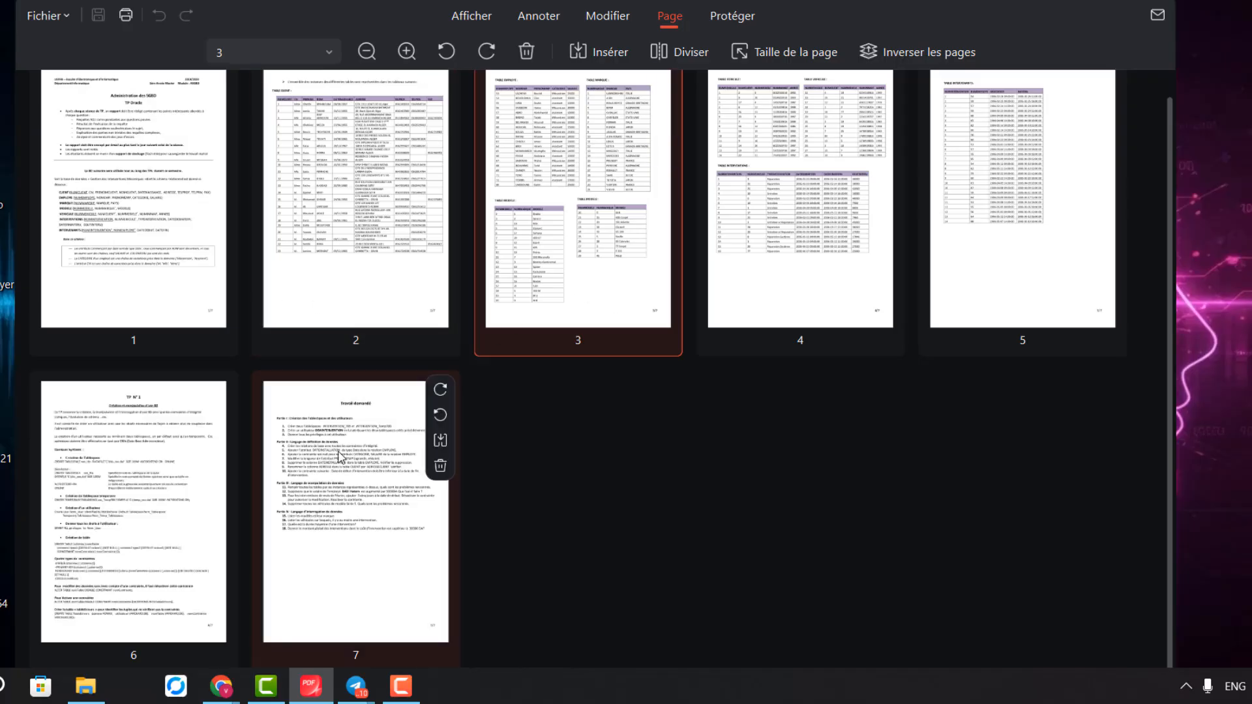
Check page 7's actions menu and reselect the page 6 and 7 thumbnails
right_click(332, 486)
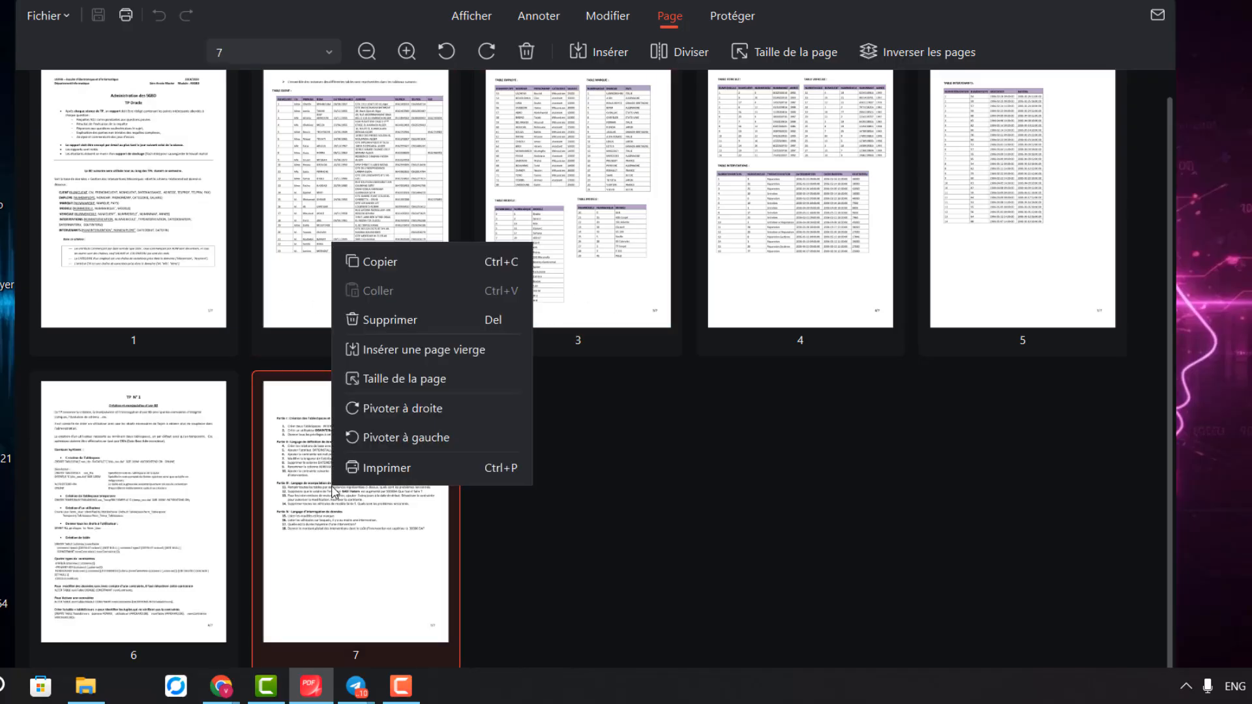
left_click(355, 503)
scroll(268, 303, "up", 1)
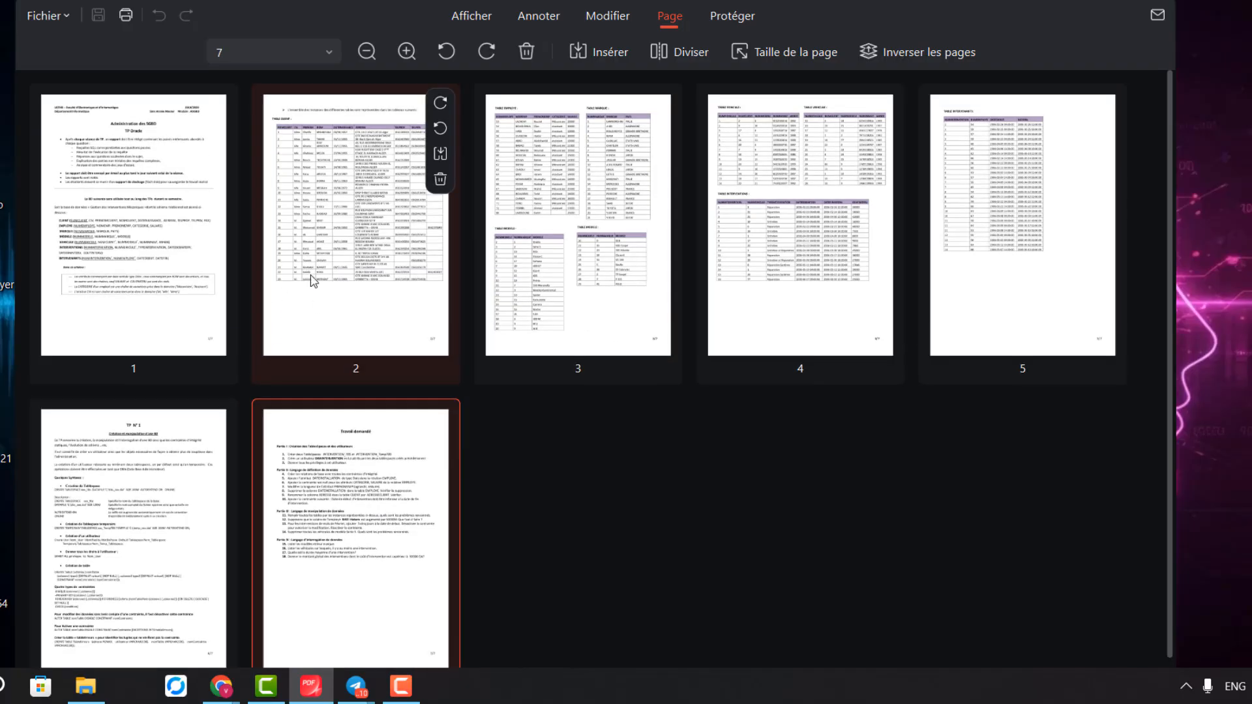
scroll(326, 313, "down", 1)
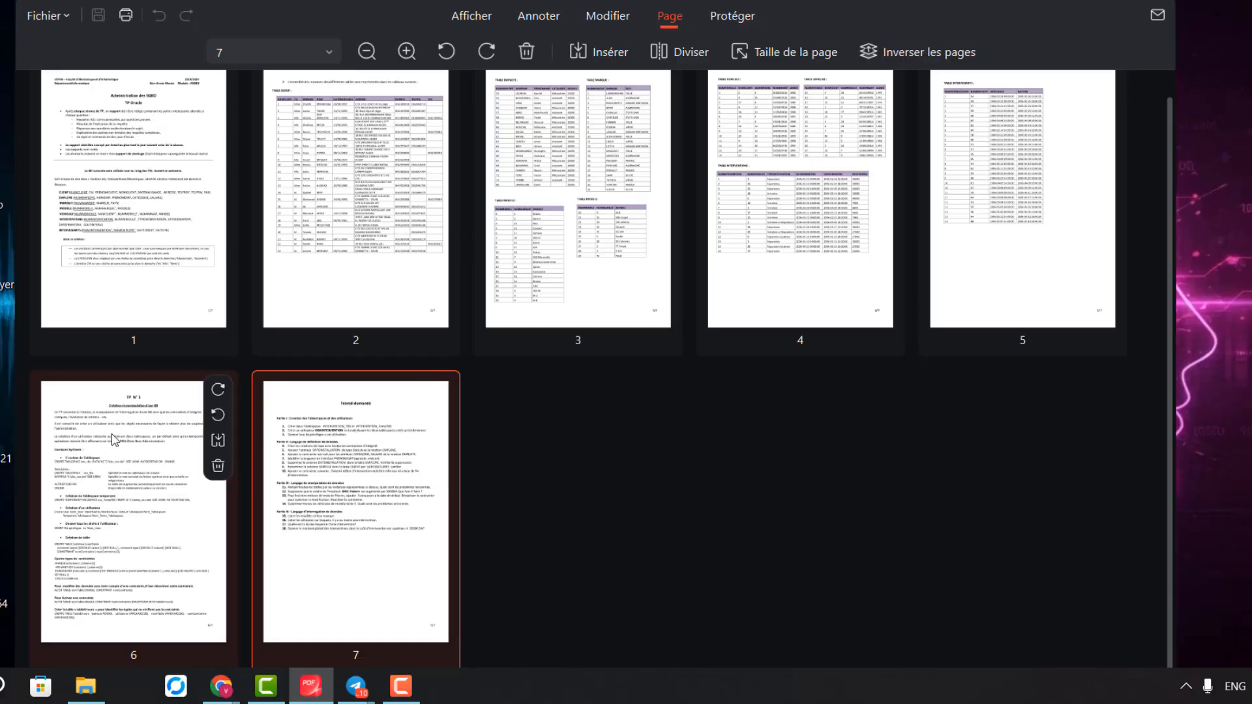
left_click(28, 450)
left_click(189, 462)
left_click(365, 475)
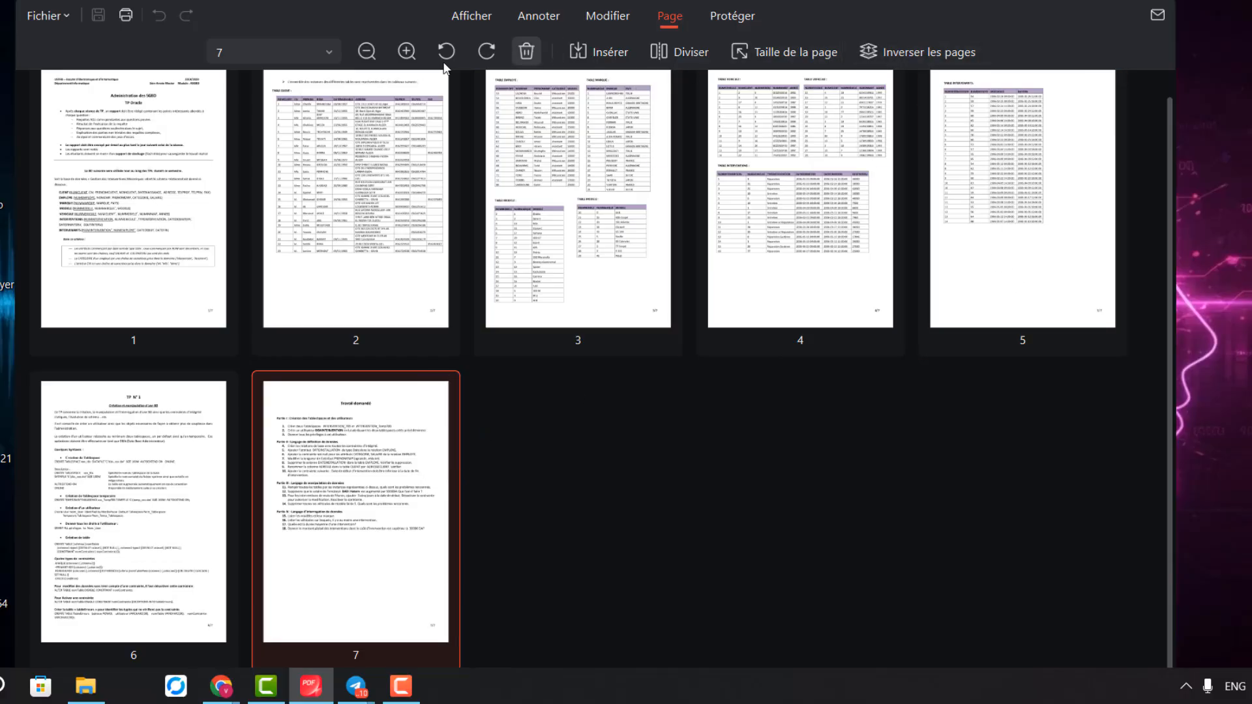
Select the page 2 and page 1 thumbnails, then go back to the home screen
left_click(342, 265)
left_click(129, 220)
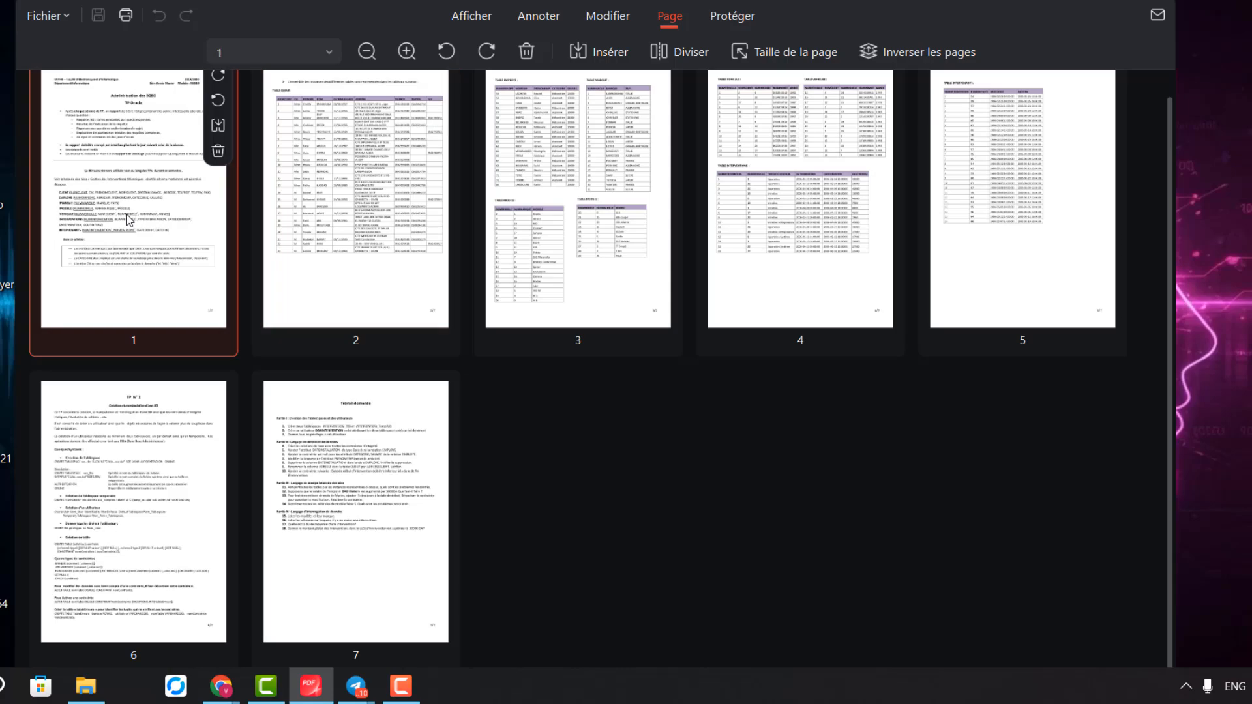
scroll(137, 205, "up", 1)
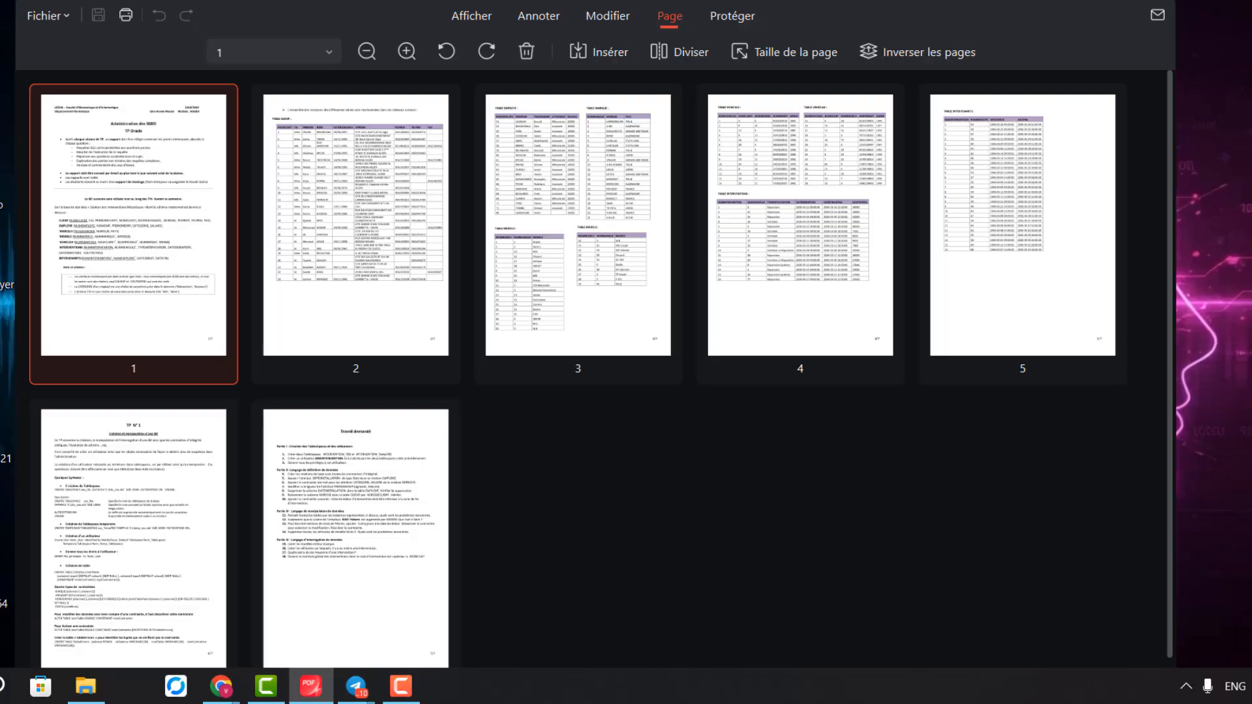
left_click(73, 0)
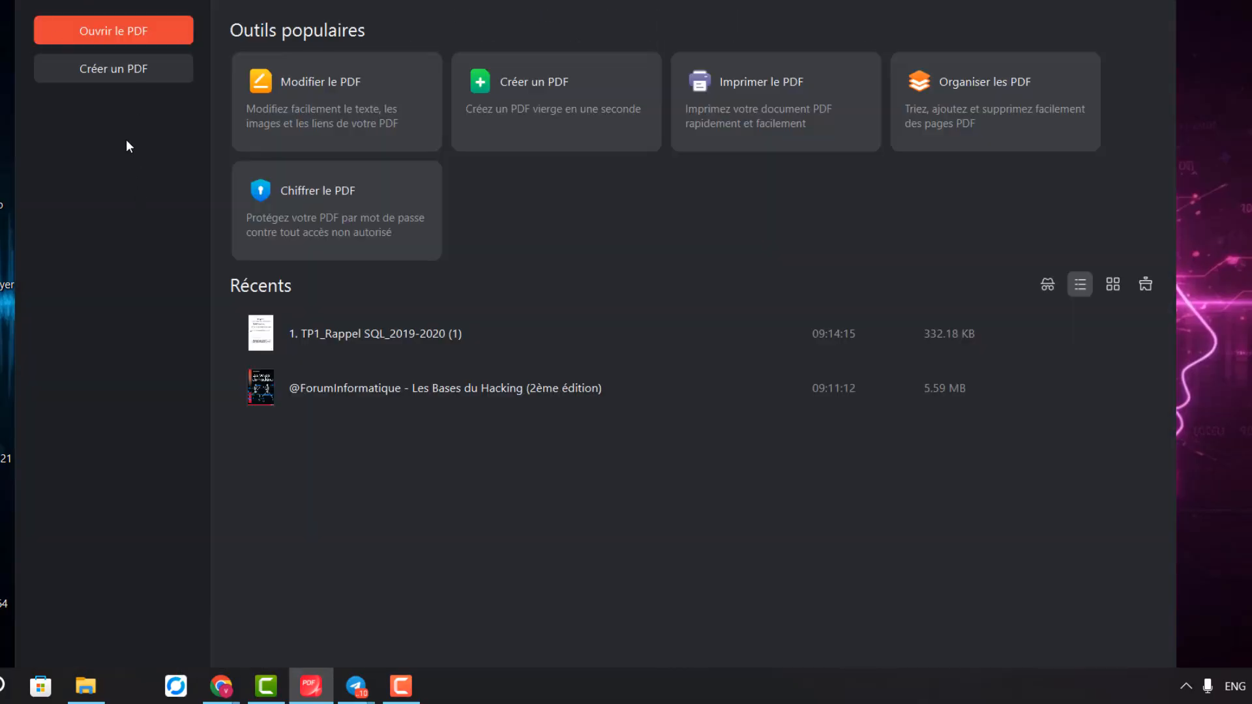
Load the Les Bases du Hacking PDF into Chiffrer le PDF
left_click(393, 243)
left_click(353, 195)
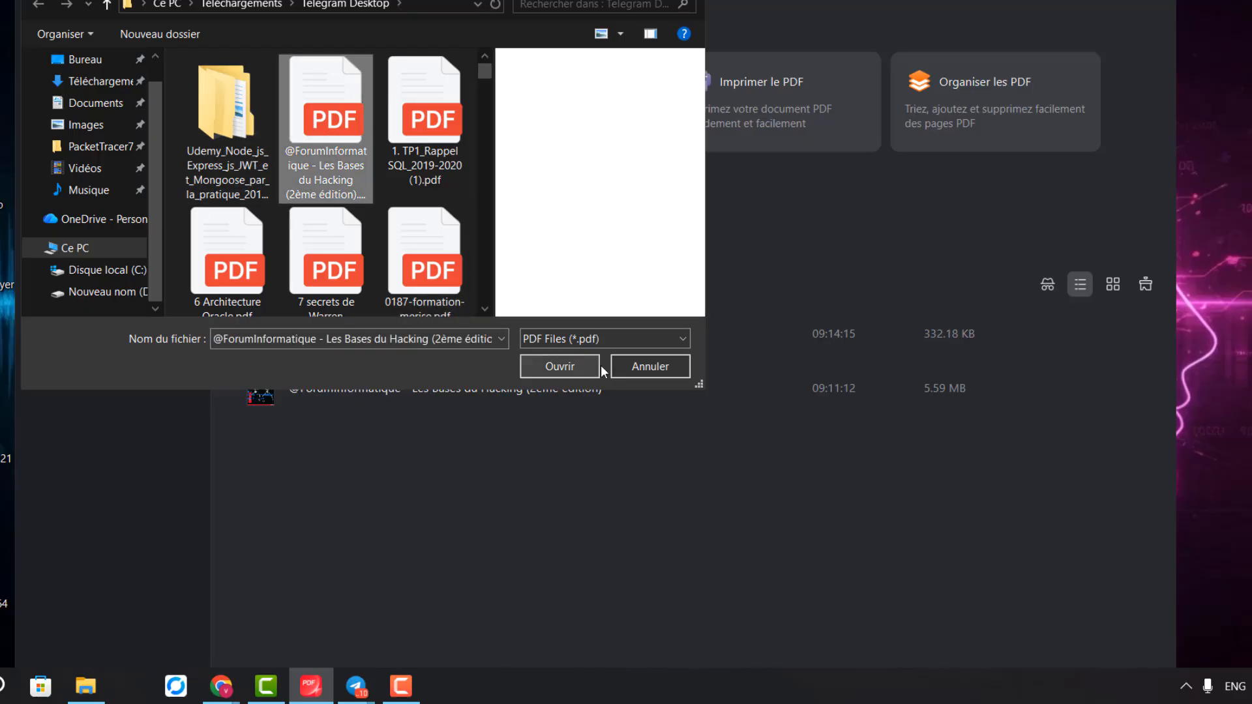
left_click(570, 373)
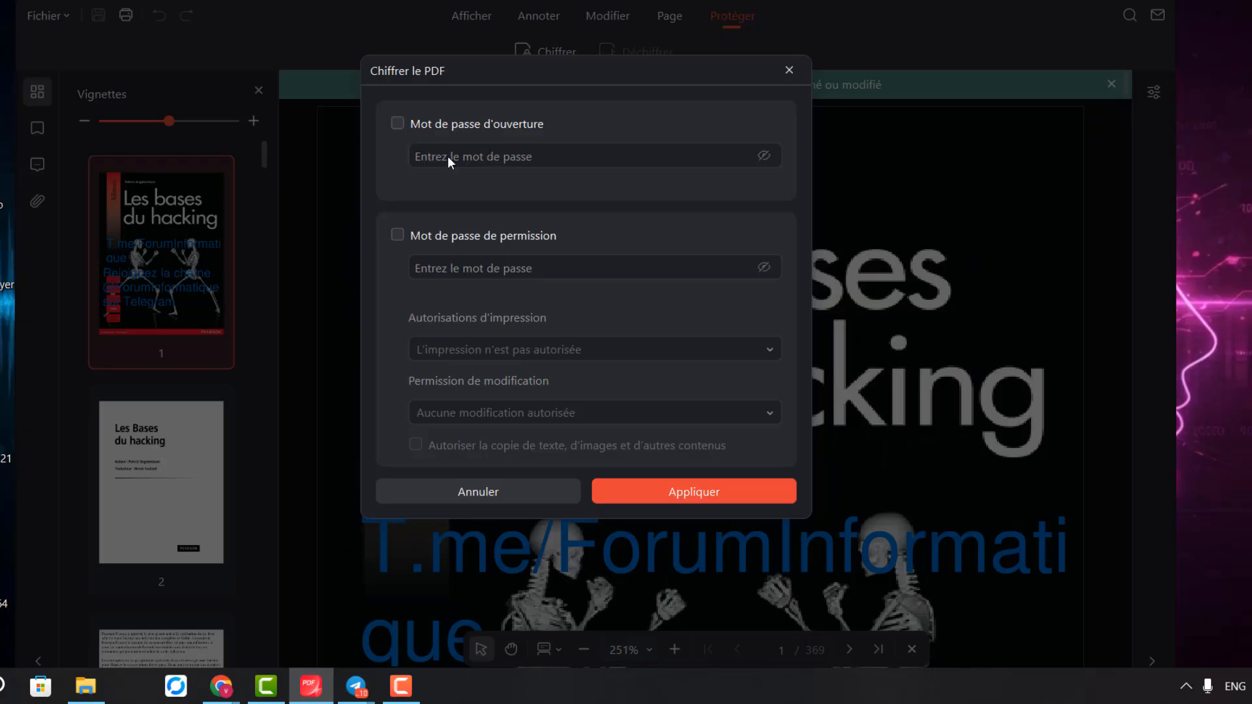
Enable and enter an opening password with characters shown, then enable a permission password
left_click(402, 124)
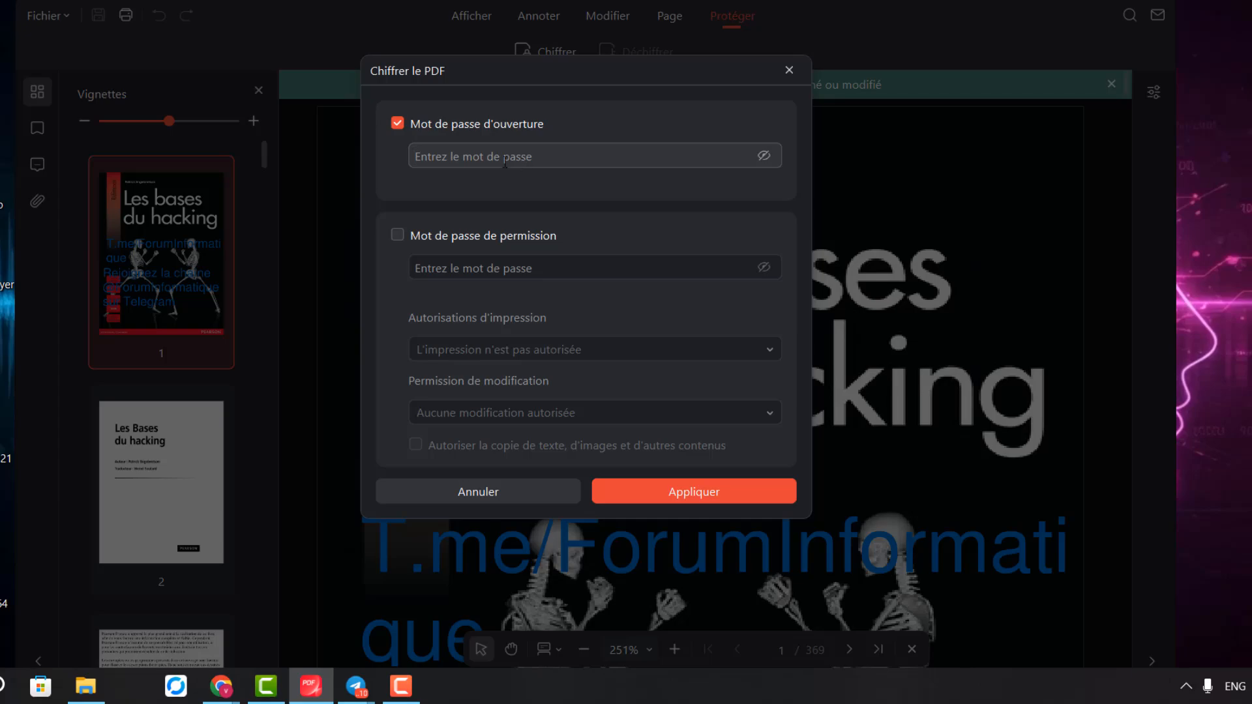
left_click(765, 157)
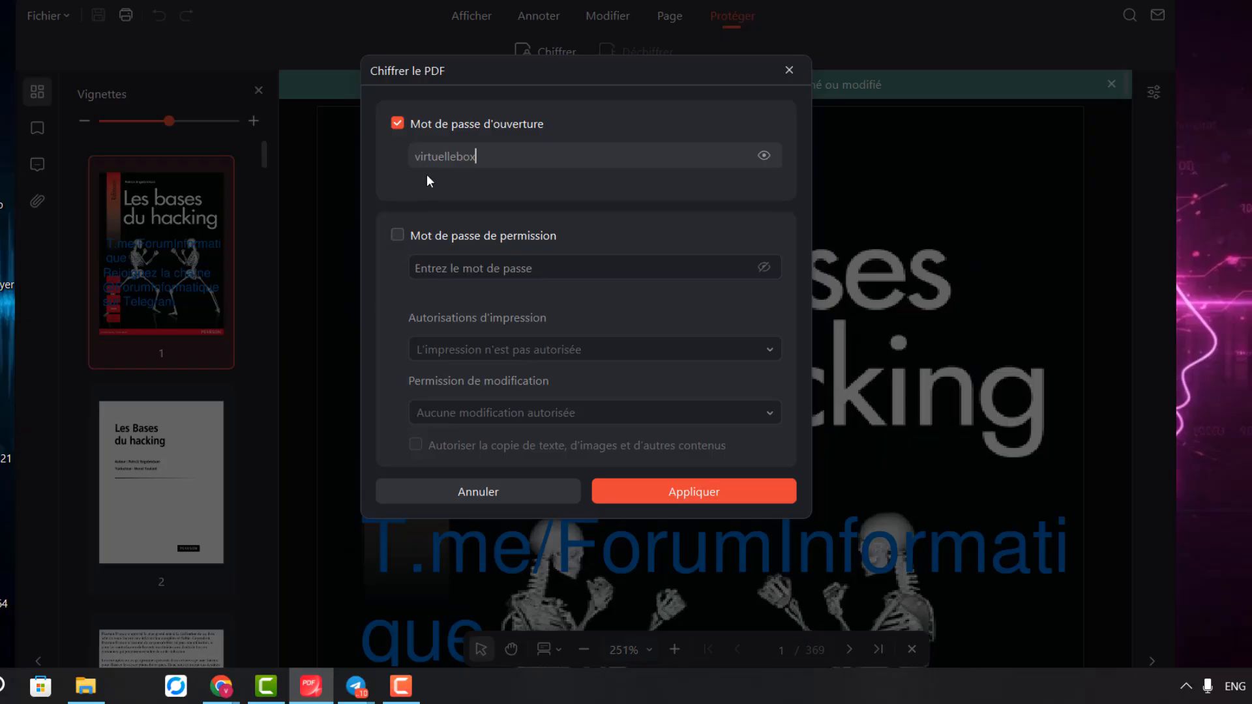
left_click(397, 237)
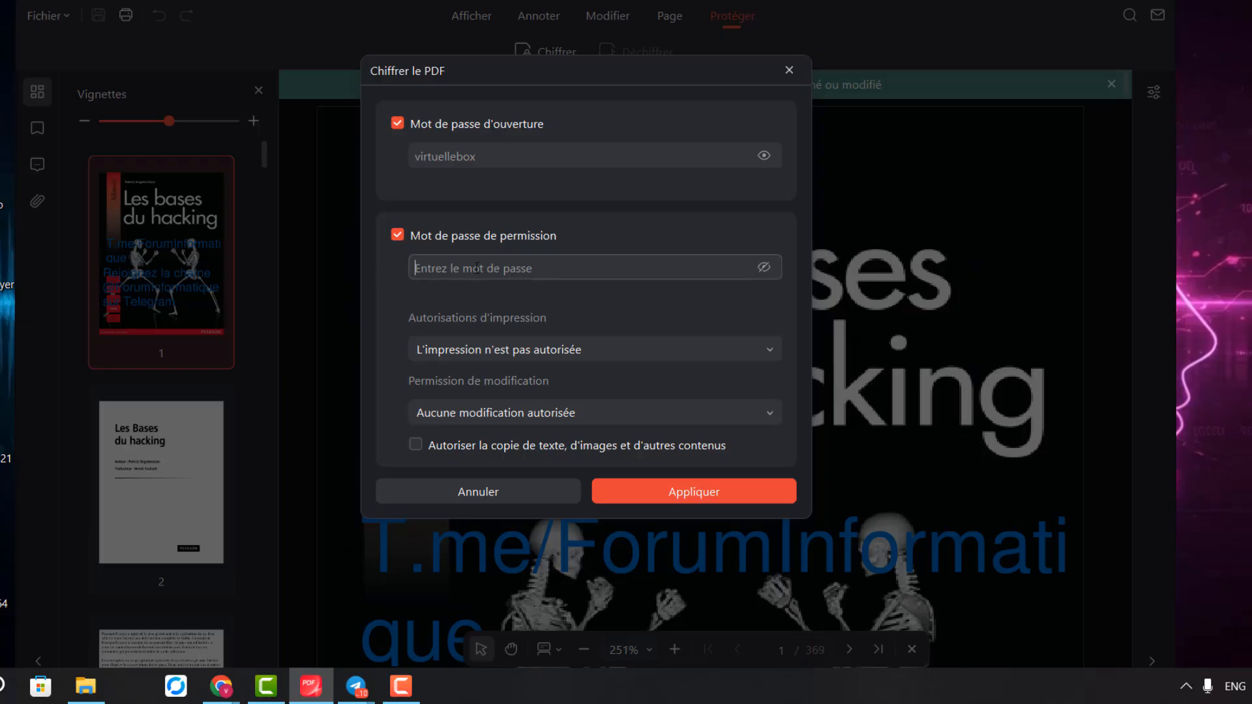
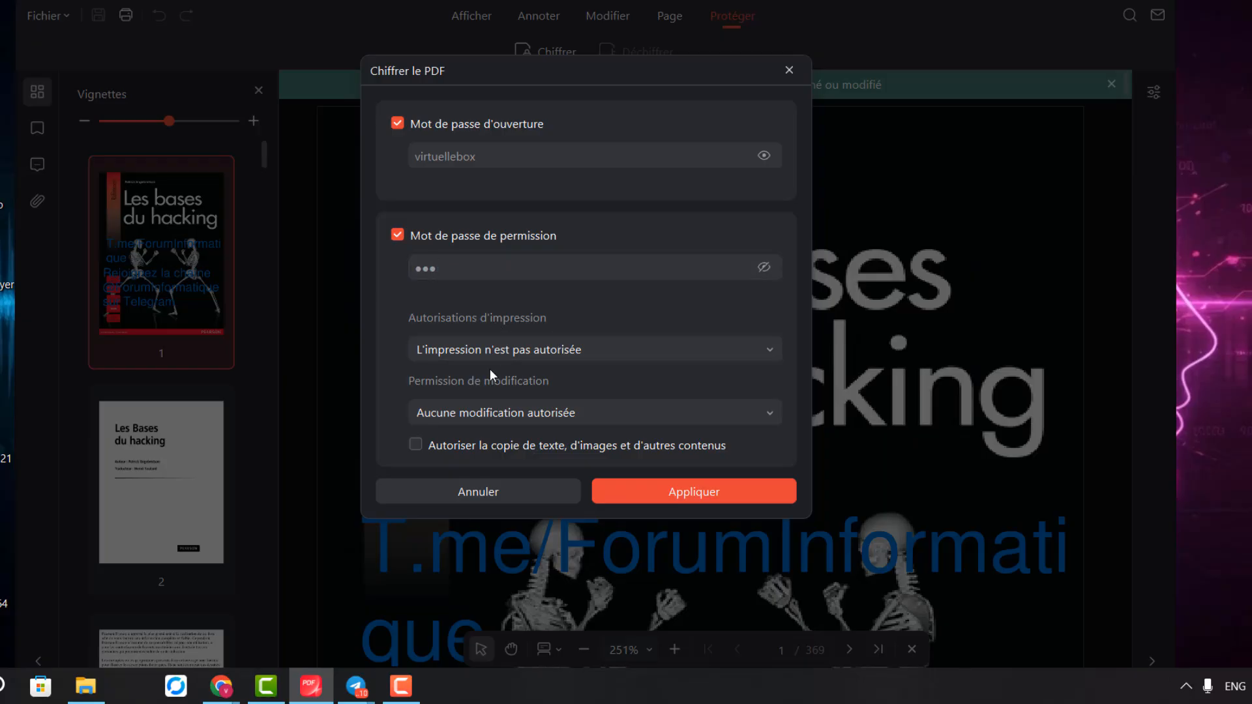
Enter the permission password, keep printing and modification disallowed, allow copying, and close the dialog
left_click(771, 352)
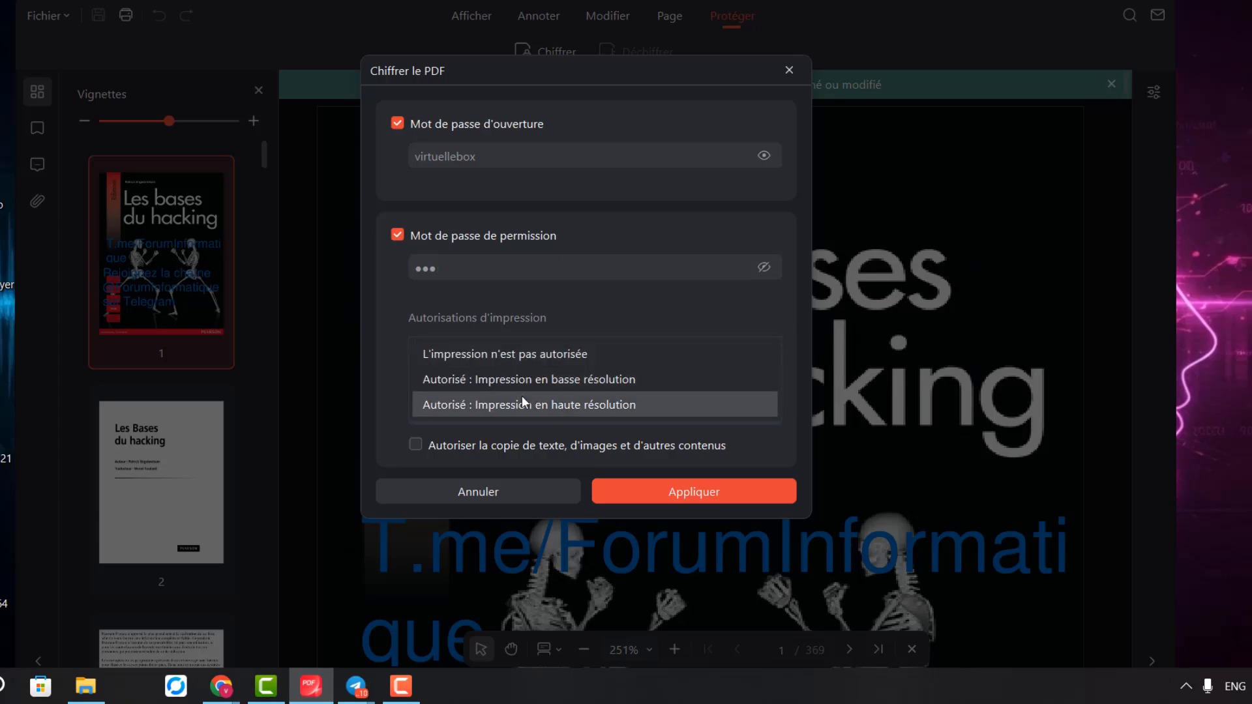
left_click(631, 341)
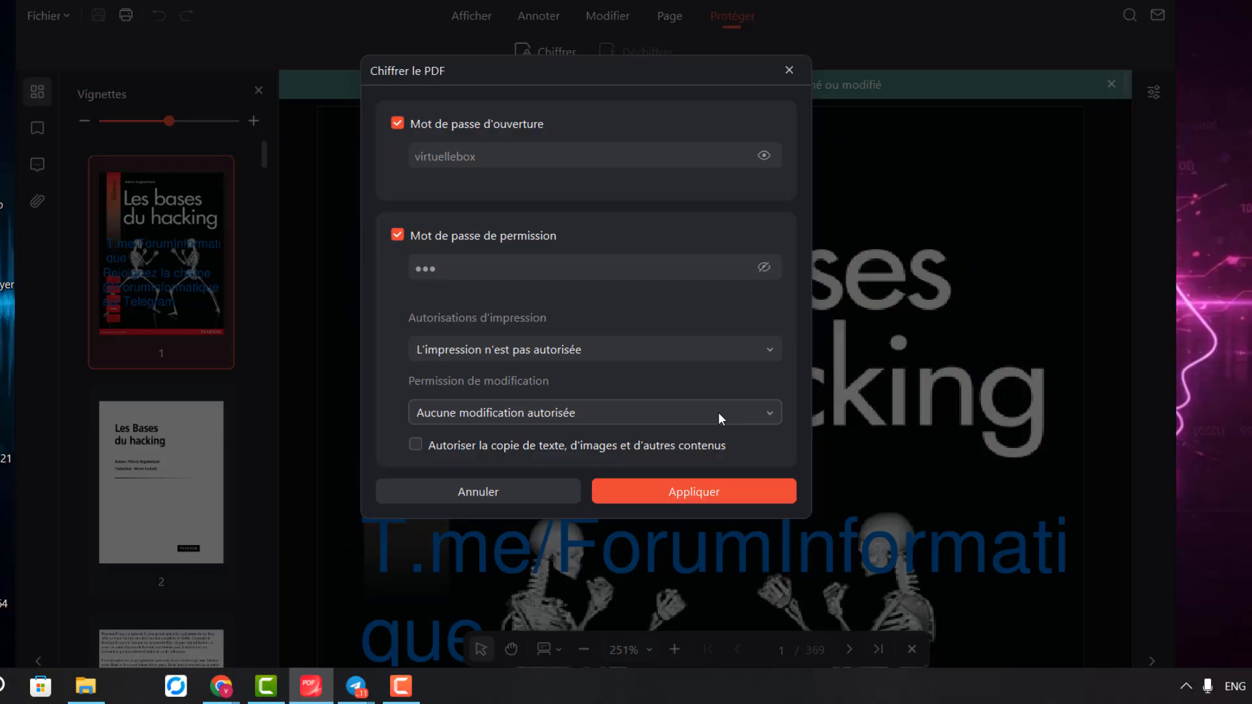
left_click(732, 424)
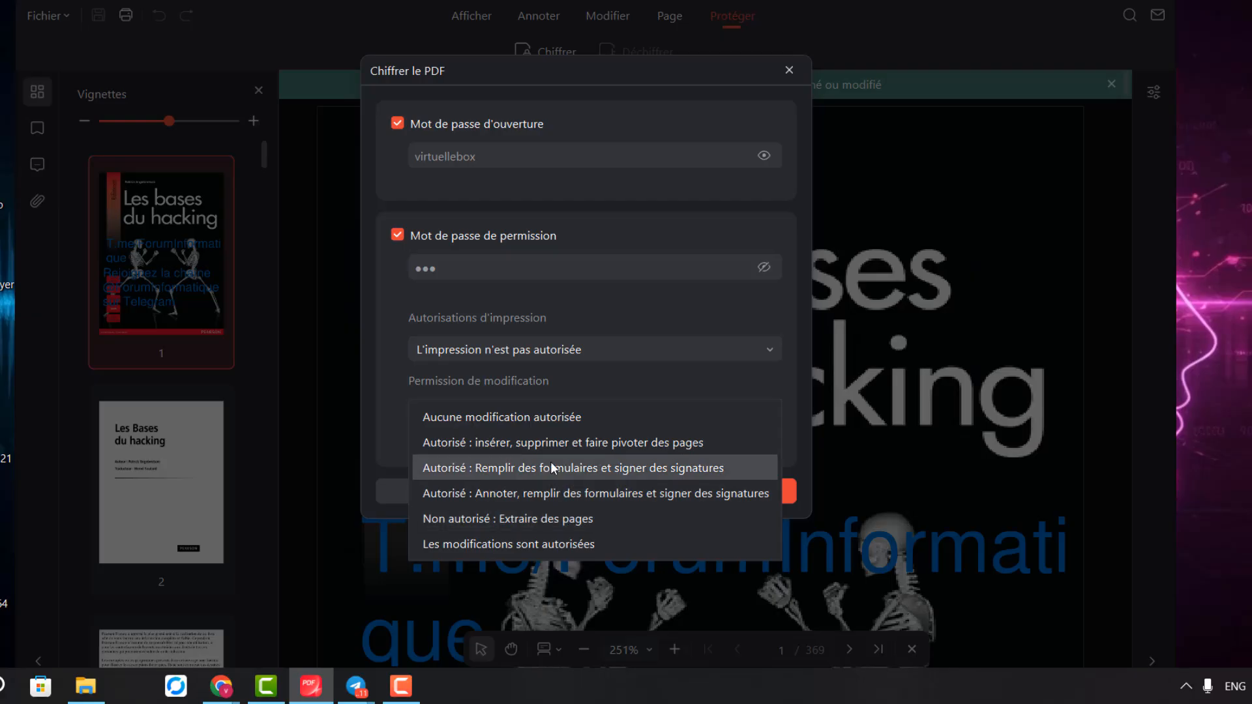
left_click(620, 285)
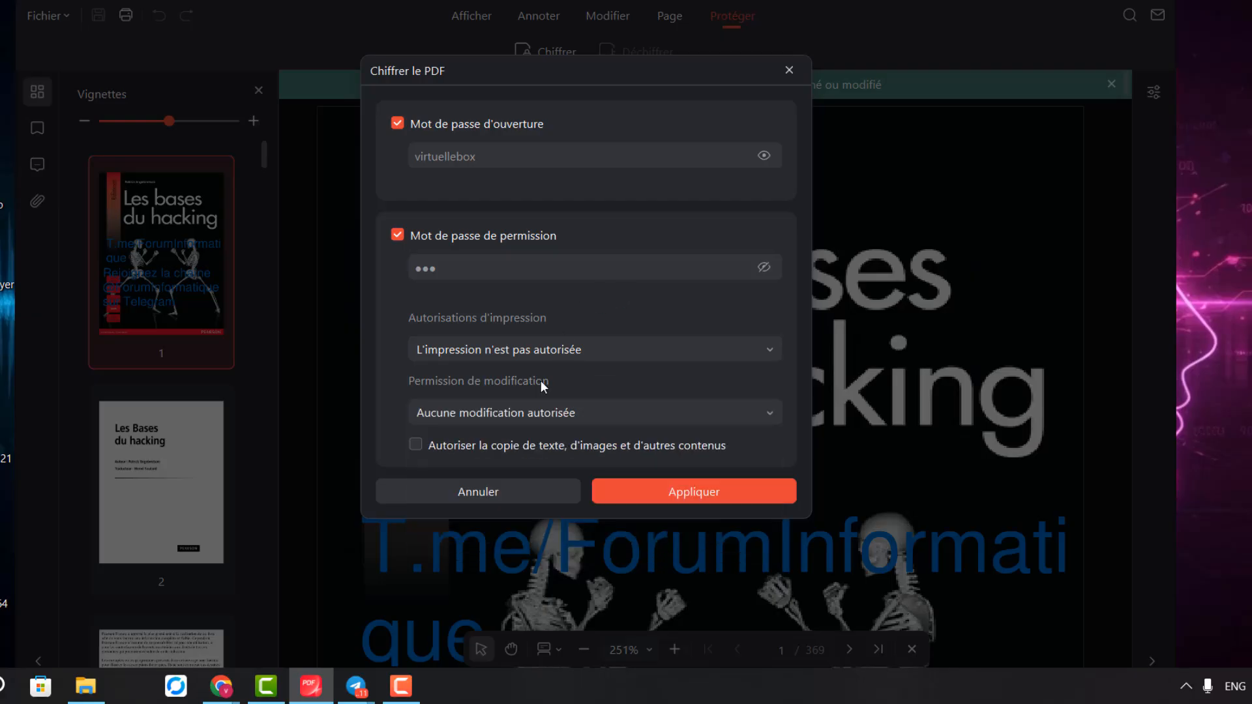
left_click(419, 445)
left_click(790, 70)
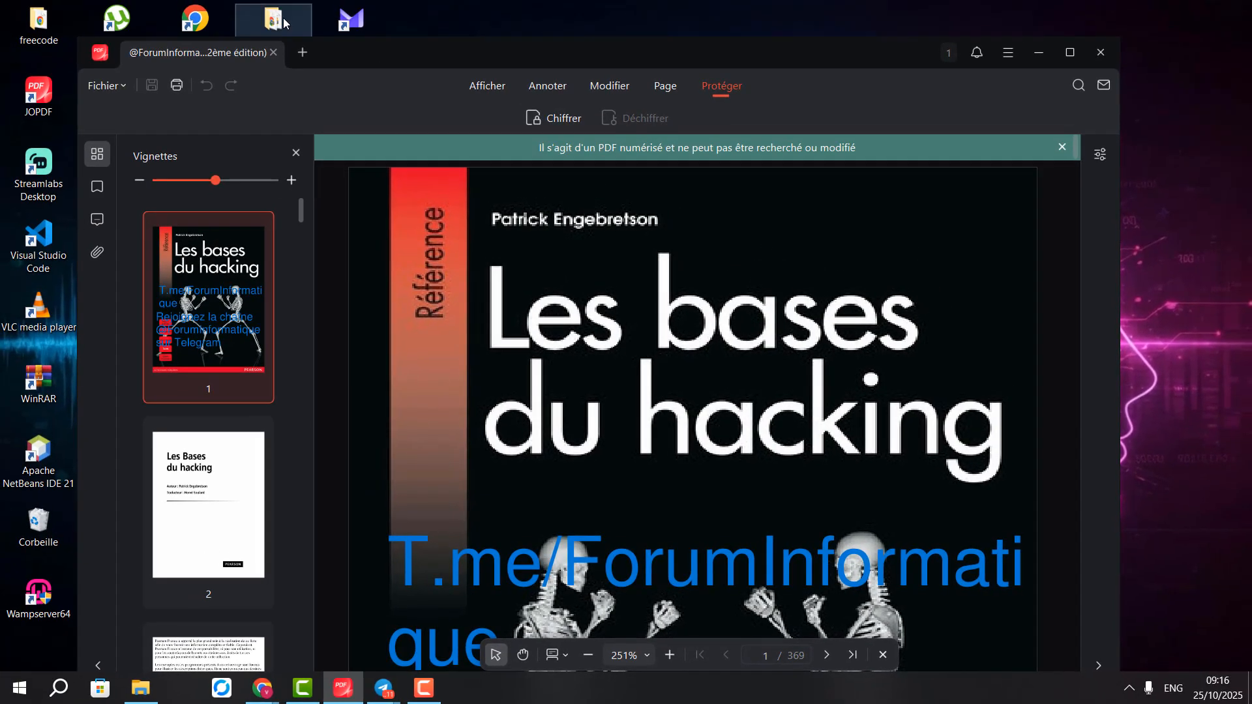
Close the hacking book, then pick it under Imprimer le PDF but cancel the file picker
left_click(259, 24)
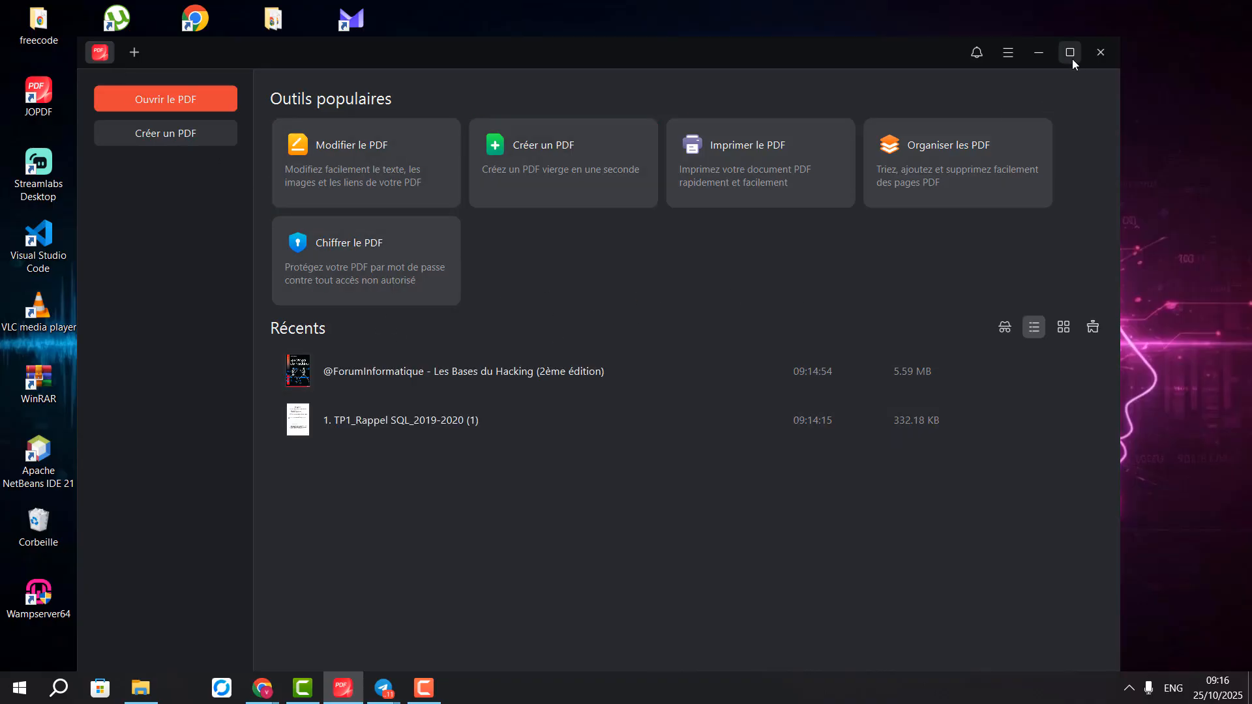
left_click(759, 146)
left_click(392, 180)
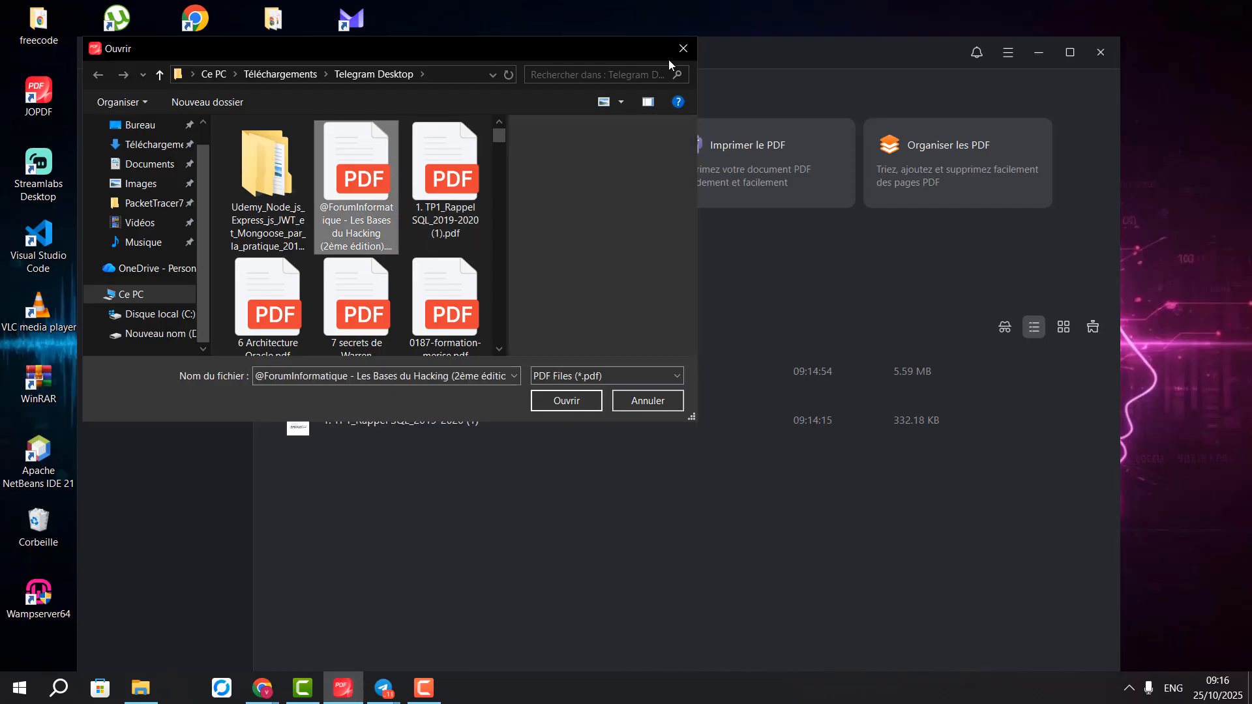
left_click_drag(641, 59, 632, 103)
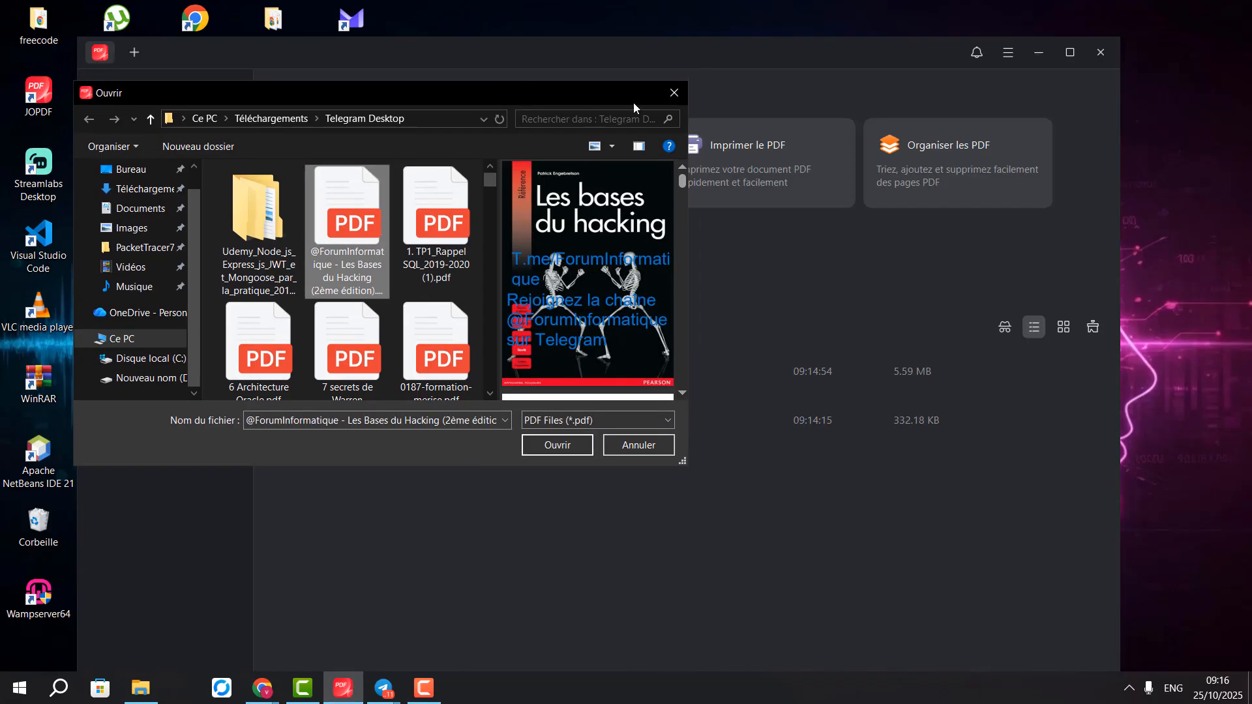
left_click(669, 90)
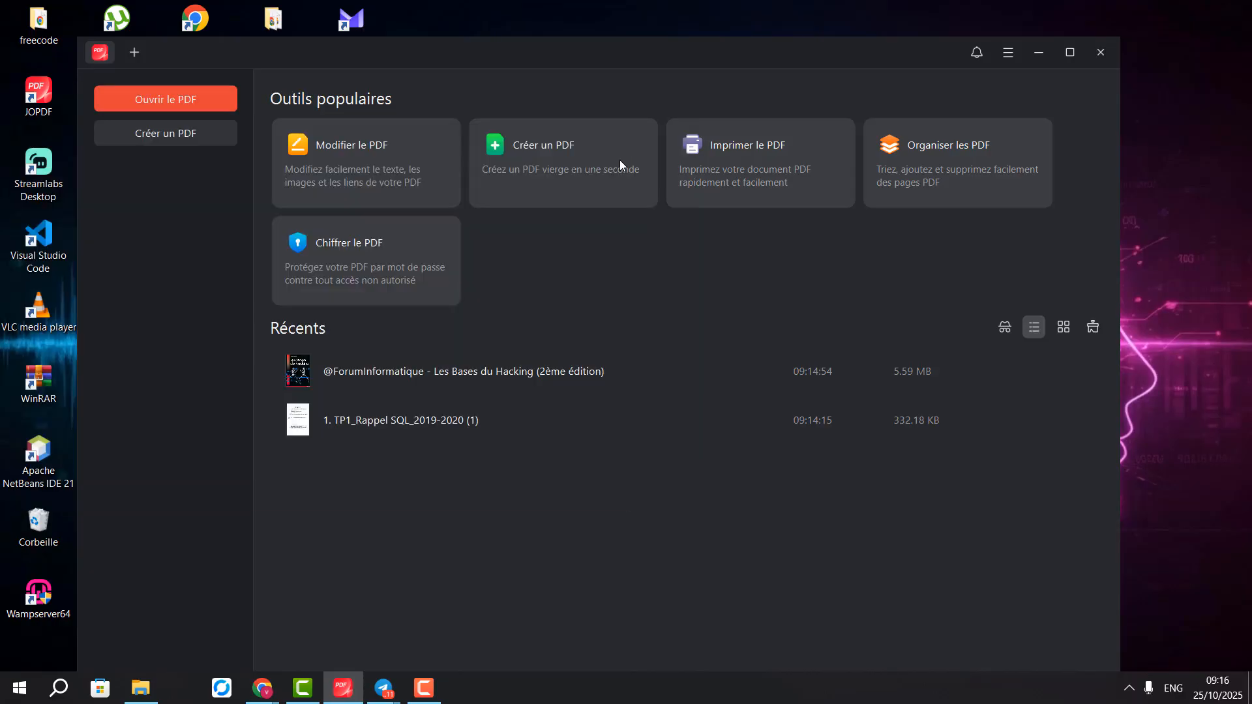
Create a blank Untitled_1 PDF with Créer un PDF and maximise the window
left_click(569, 151)
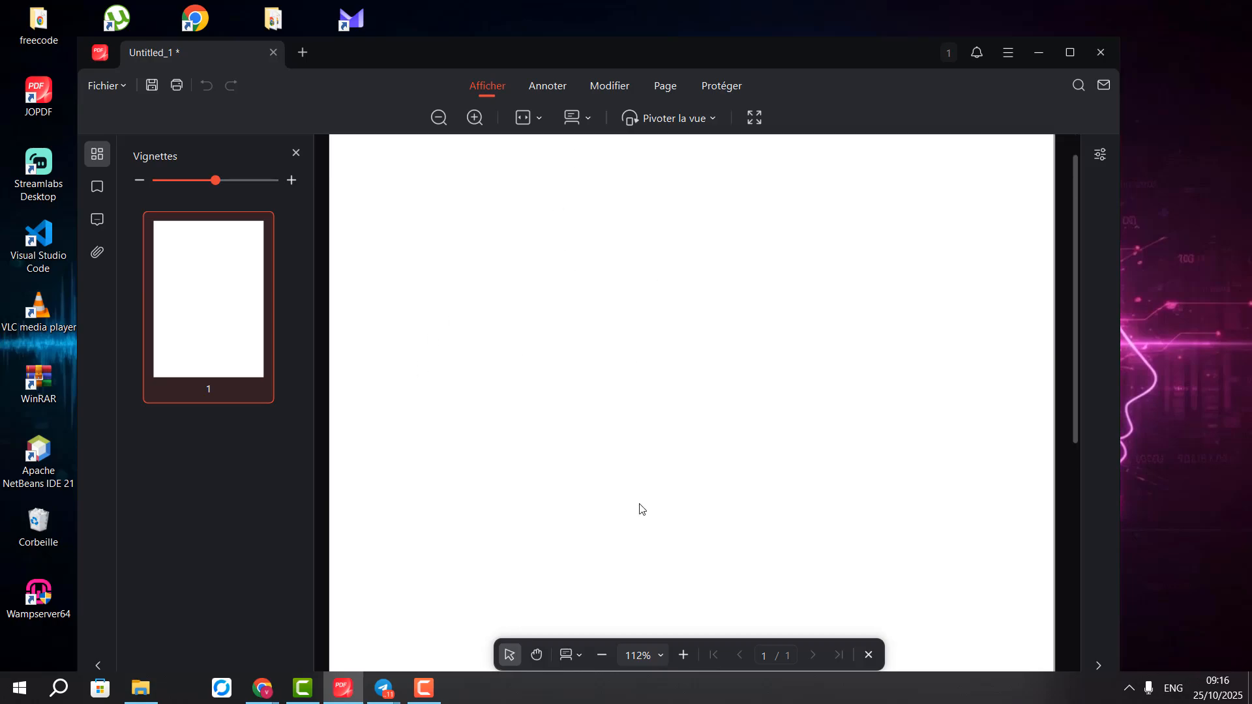
scroll(601, 291, "up", 1)
scroll(529, 257, "down", 1)
scroll(497, 243, "up", 1)
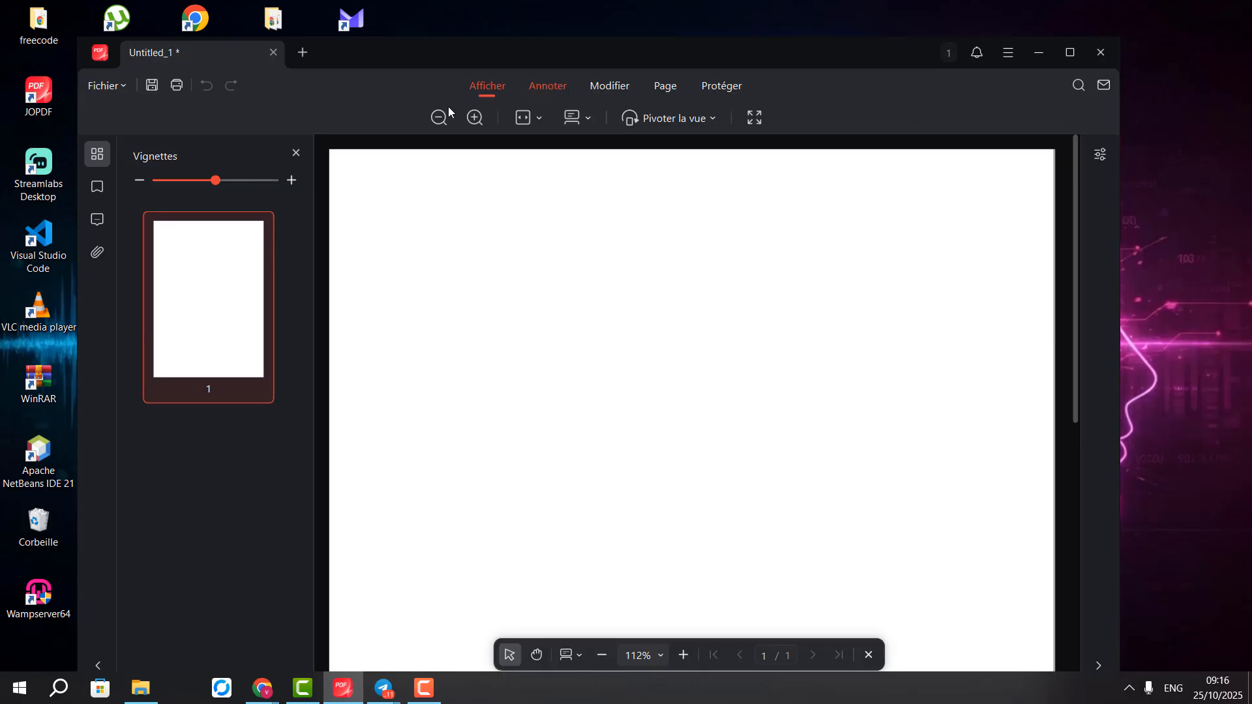
left_click(1069, 52)
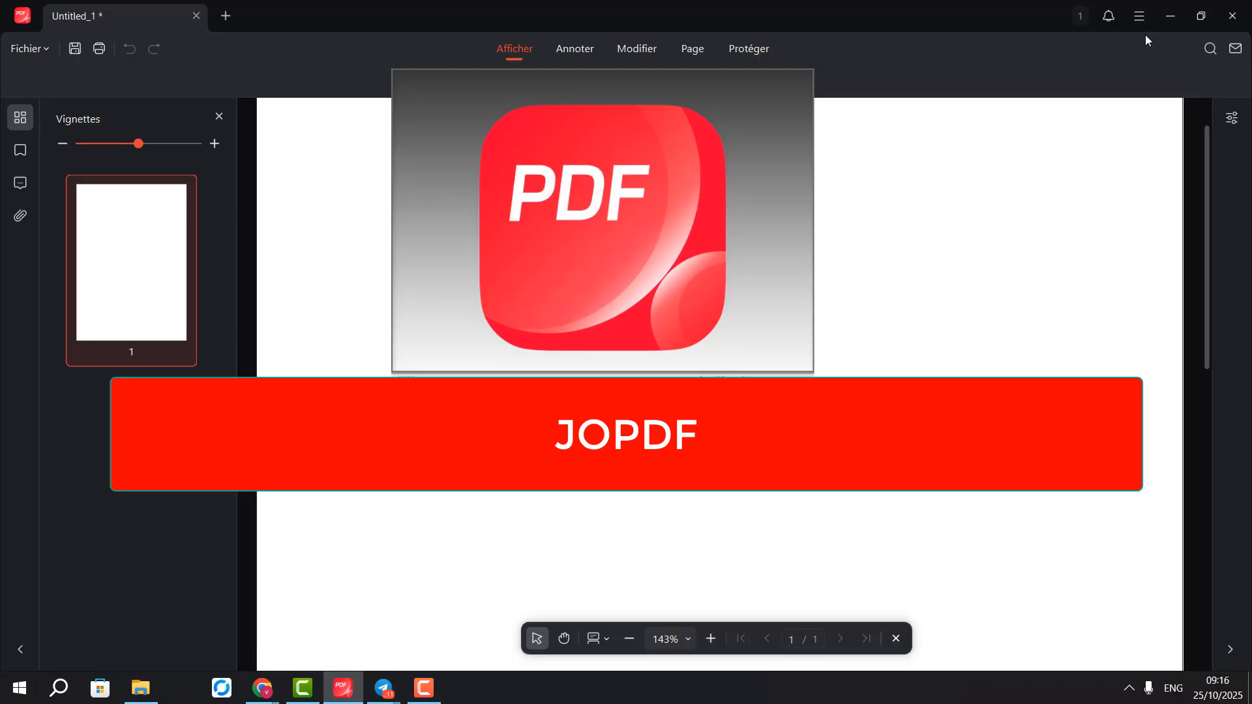
Minimise JOPDF to the desktop and dismiss the desktop context menus
left_click(1178, 22)
right_click(438, 345)
left_click(486, 393)
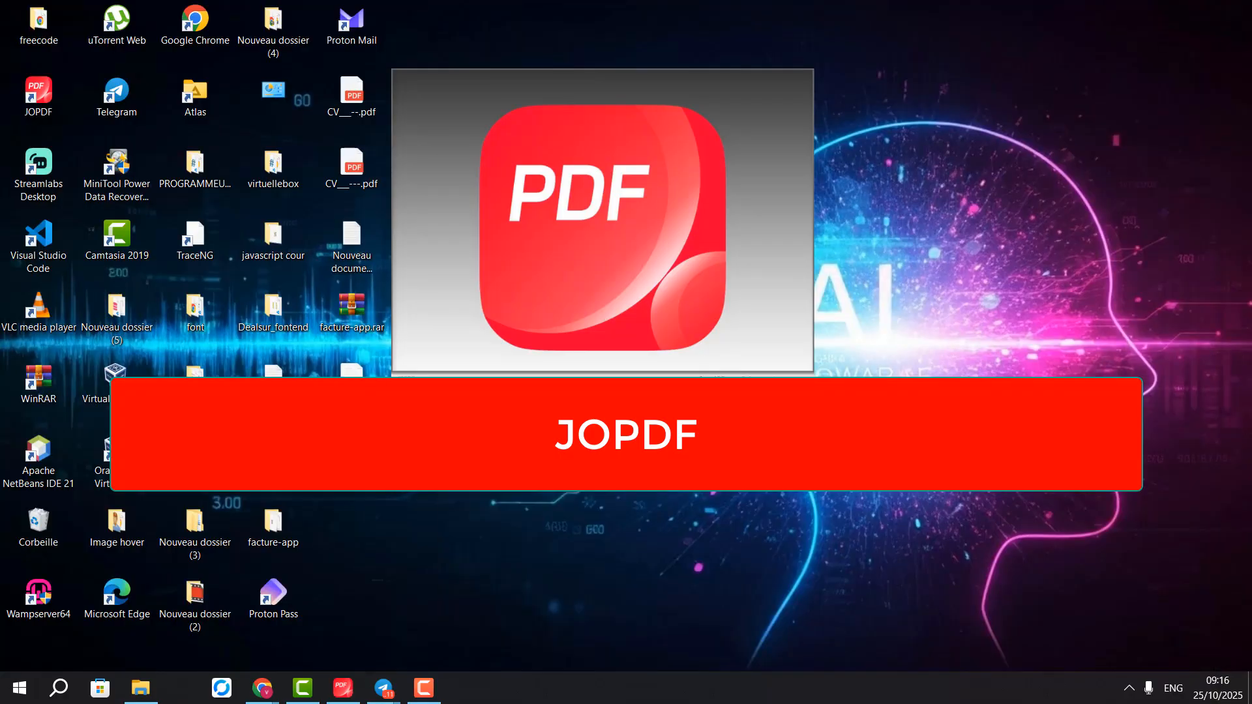
right_click(676, 181)
mouse_move(849, 197)
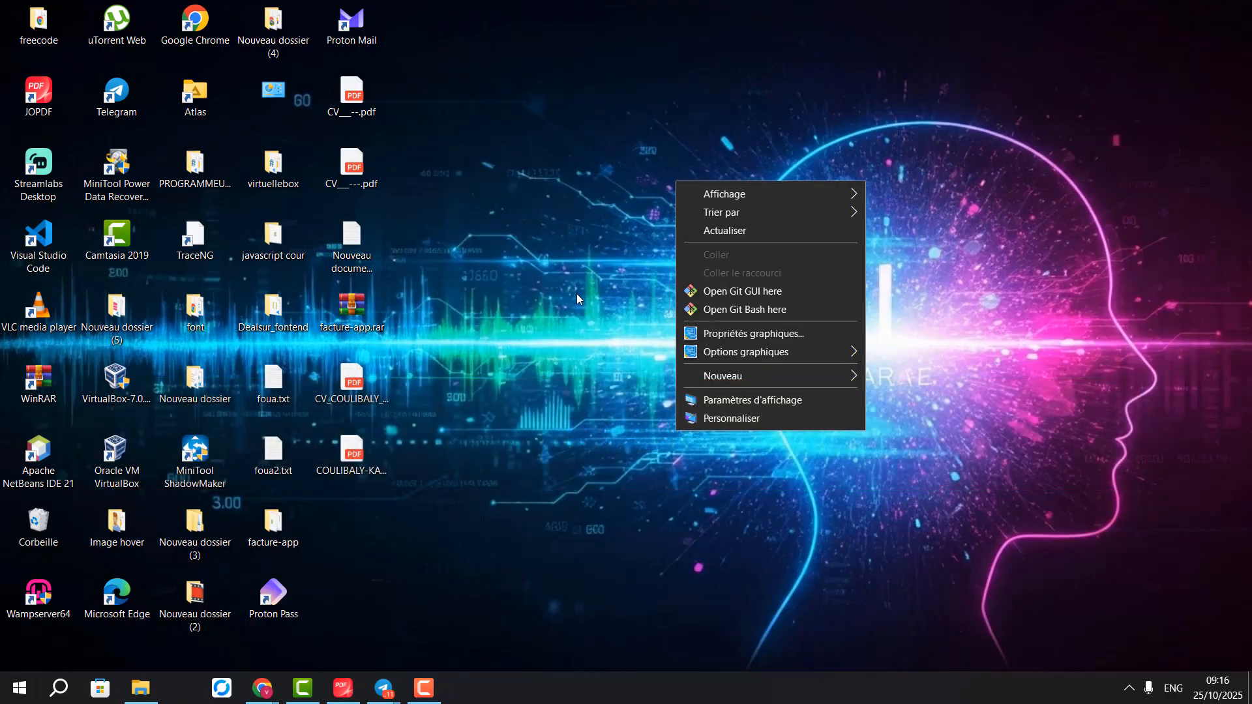
left_click(422, 268)
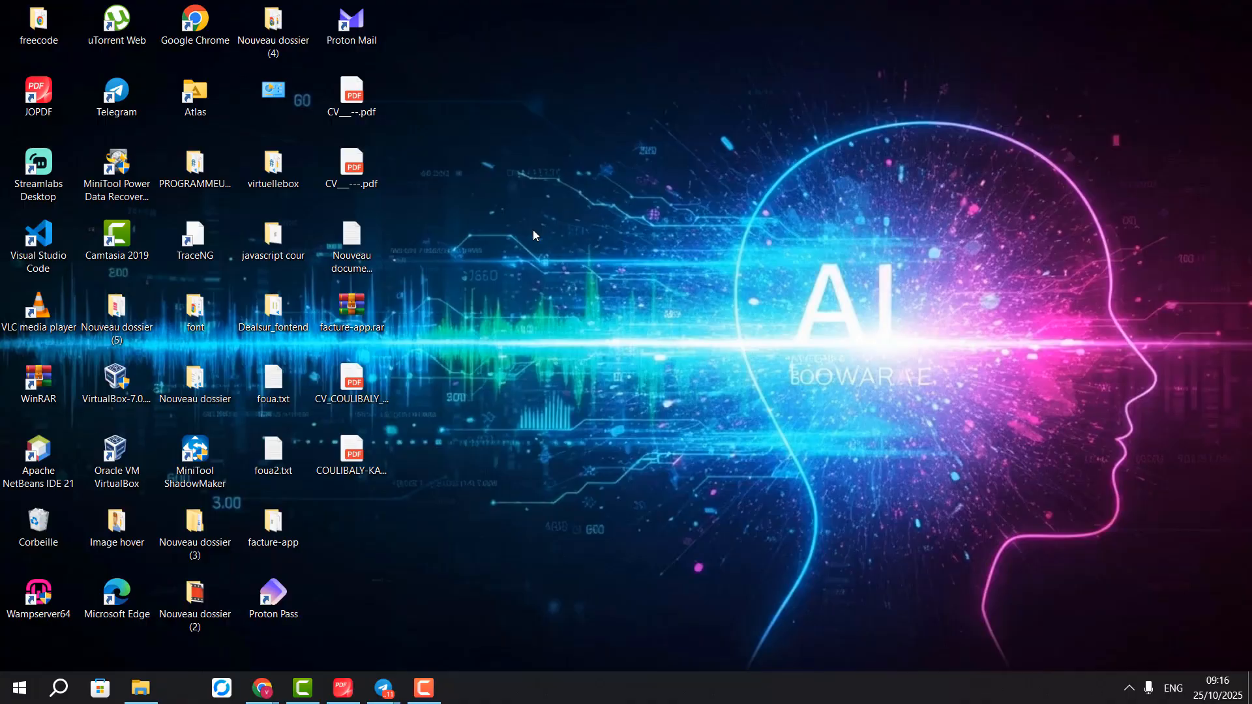